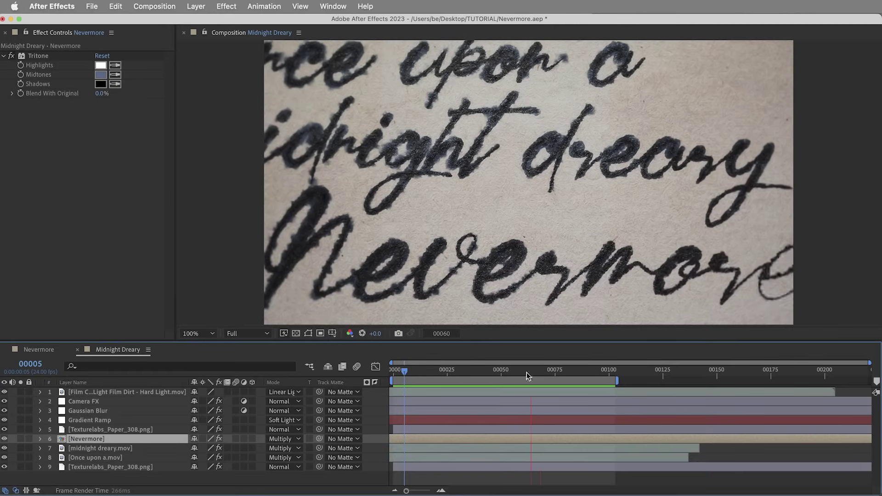
Scrub the Midnight Dreary handwriting, then open the Nevermore pre-comp at the partly written 'Ne'
drag(415, 370, 574, 370)
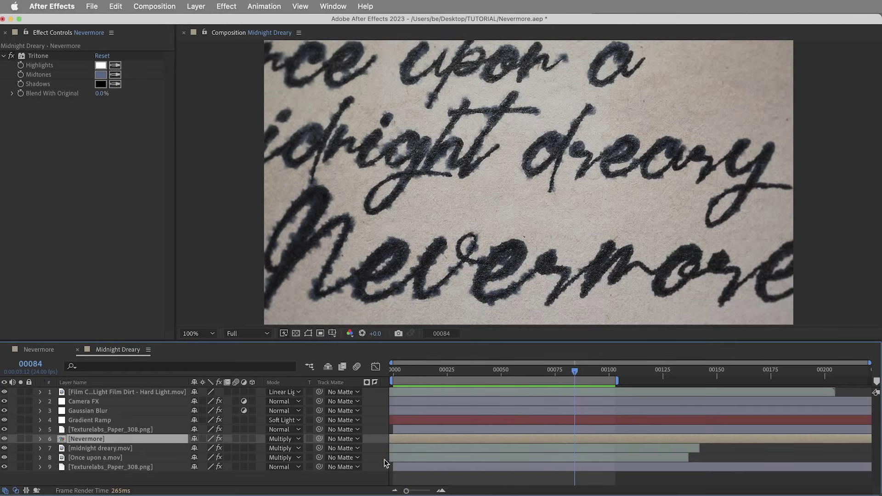
double_click(65, 440)
drag(434, 372, 527, 374)
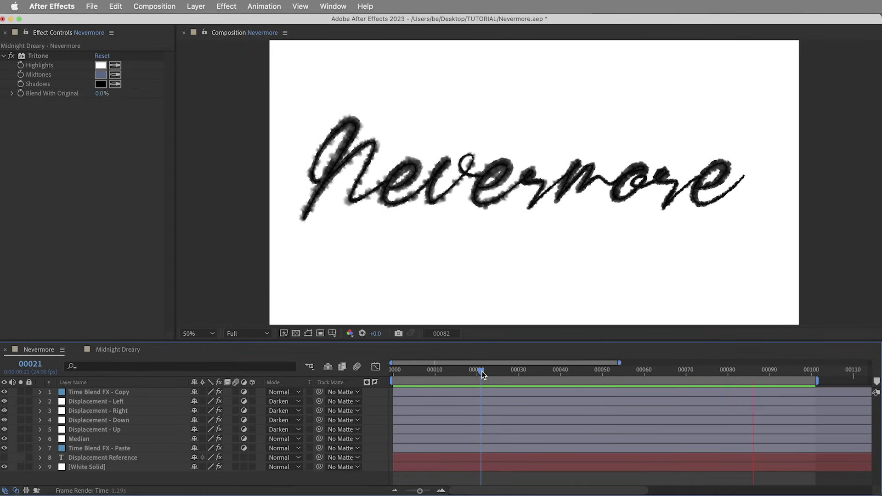
Compare both comps and preview the Nevermore handwriting, ending fully written at frame 00087
drag(482, 374, 590, 377)
click(130, 351)
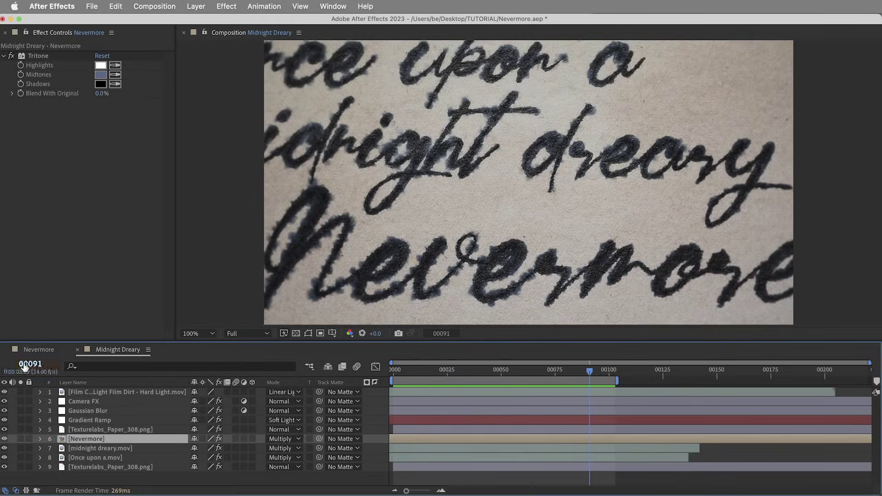
click(32, 350)
click(424, 372)
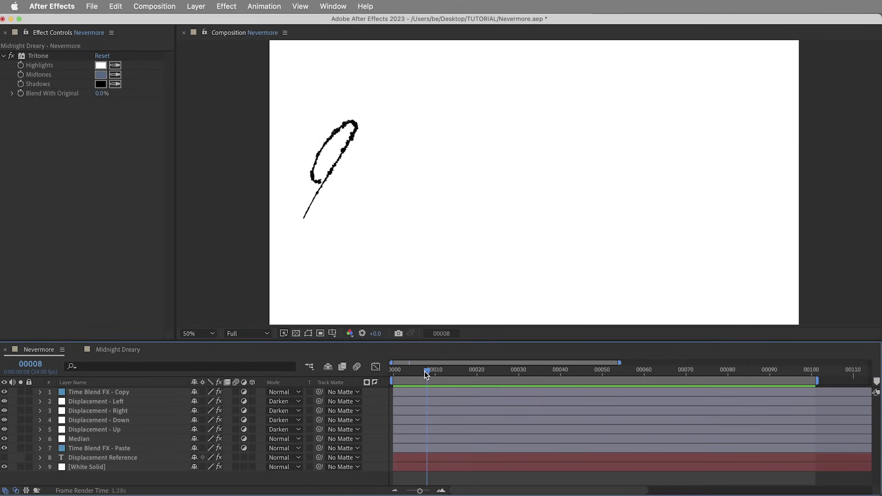
key(space)
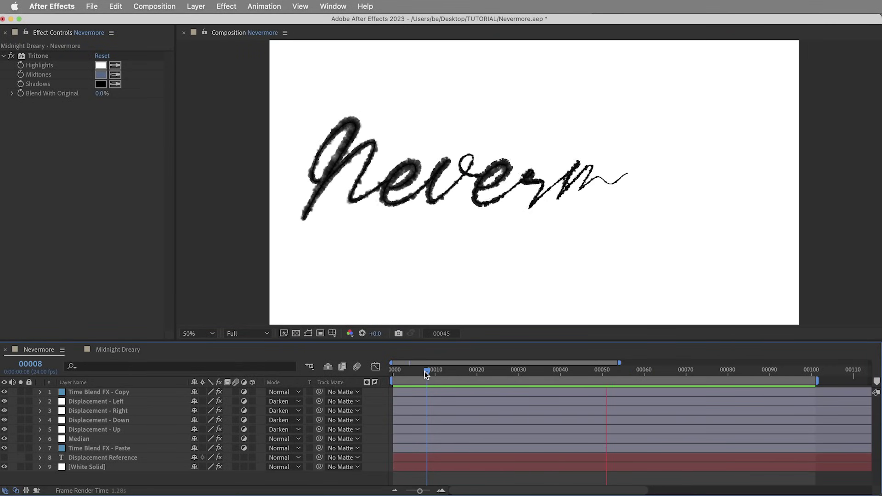
drag(441, 372, 756, 377)
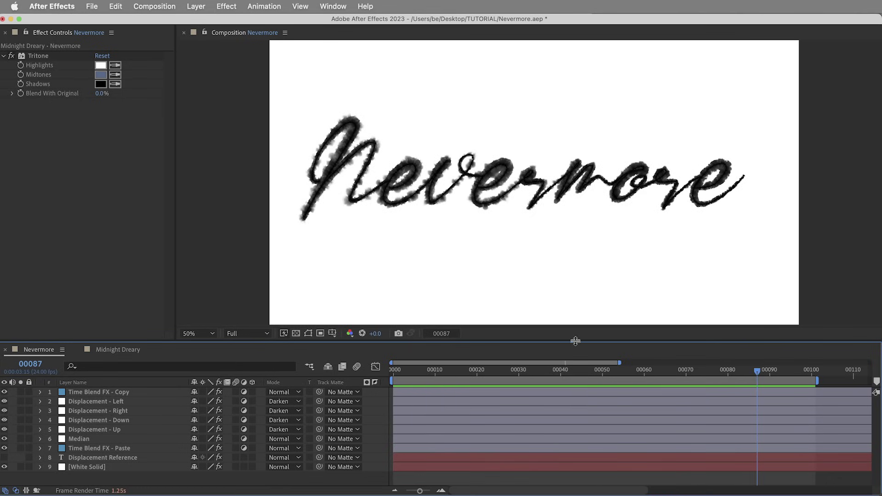
Enlarge the timeline, reveal every layer's effects and show layer 1's CC Time Blend FX settings
drag(575, 341, 575, 215)
key(e)
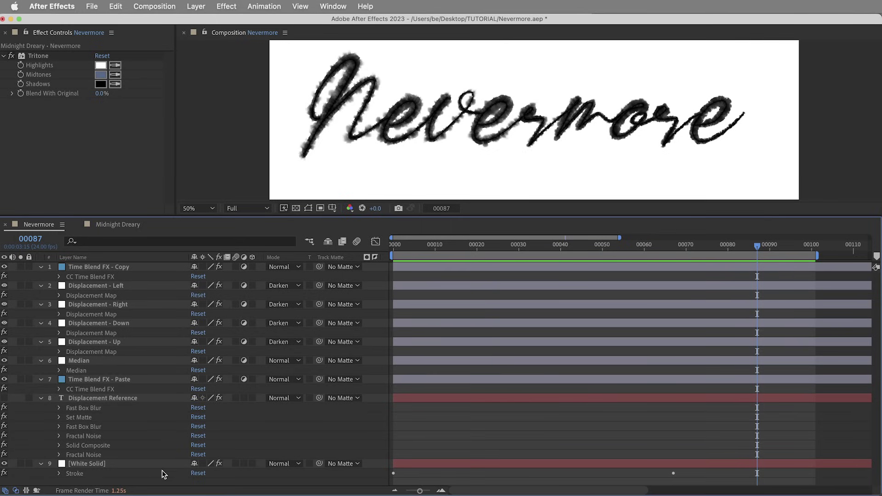
click(79, 277)
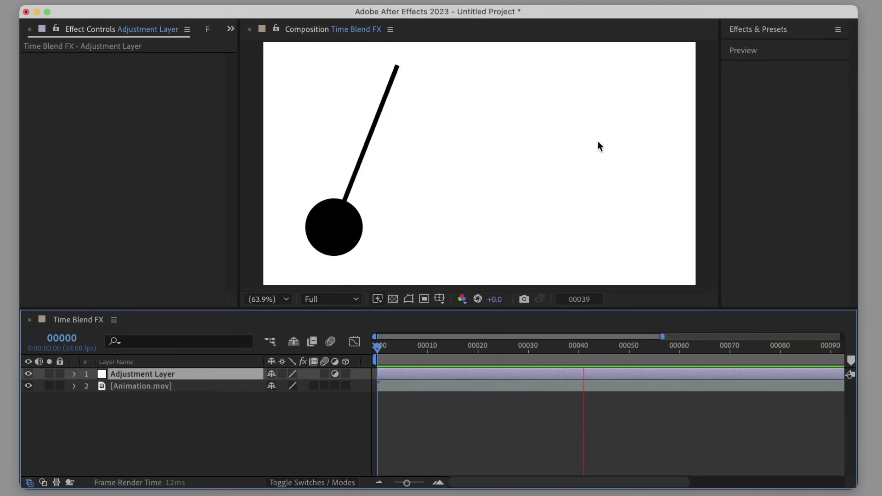
In Effects & Presets, check the Time category, then find CC Time Blend FX under Animation Presets > Presets
click(776, 30)
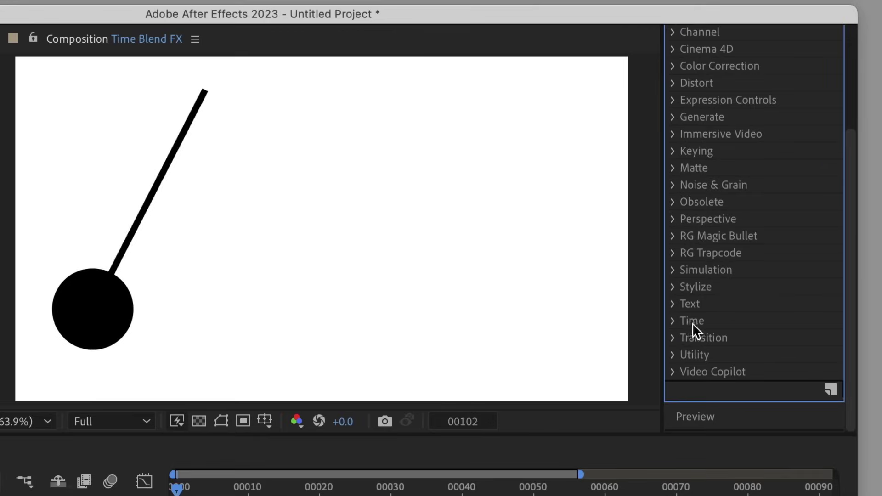
click(673, 321)
drag(841, 296, 840, 373)
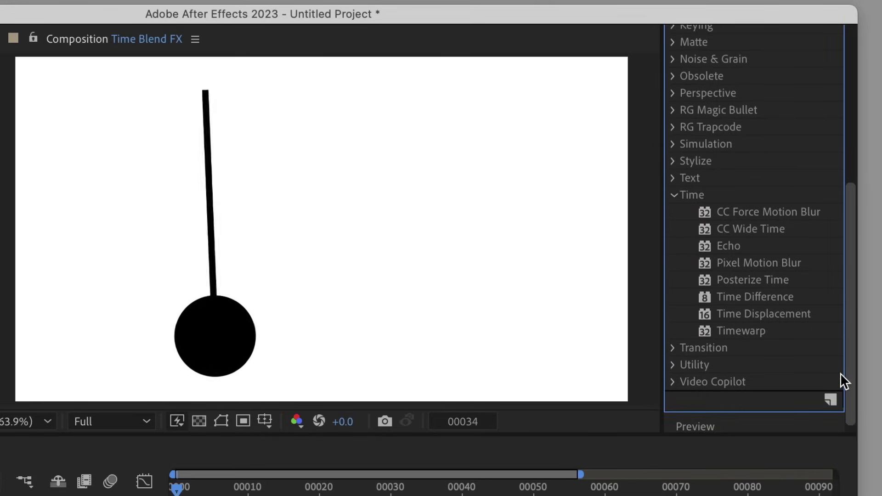
click(673, 195)
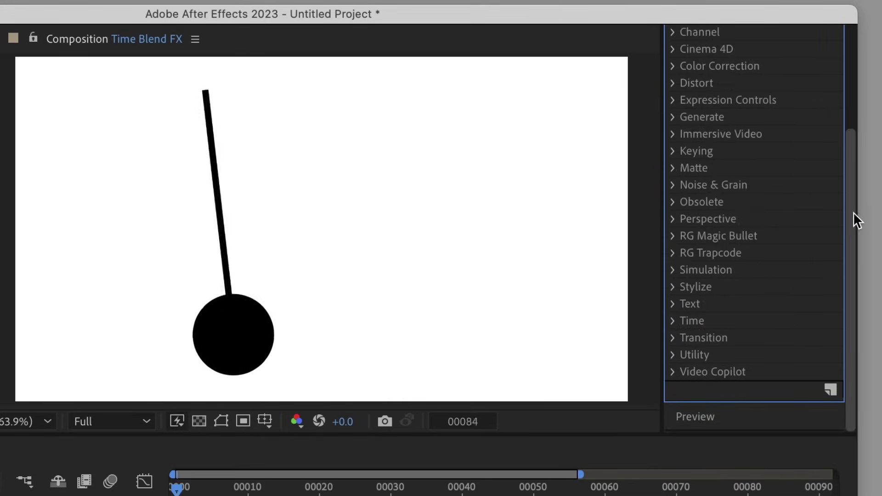
drag(853, 211, 857, 64)
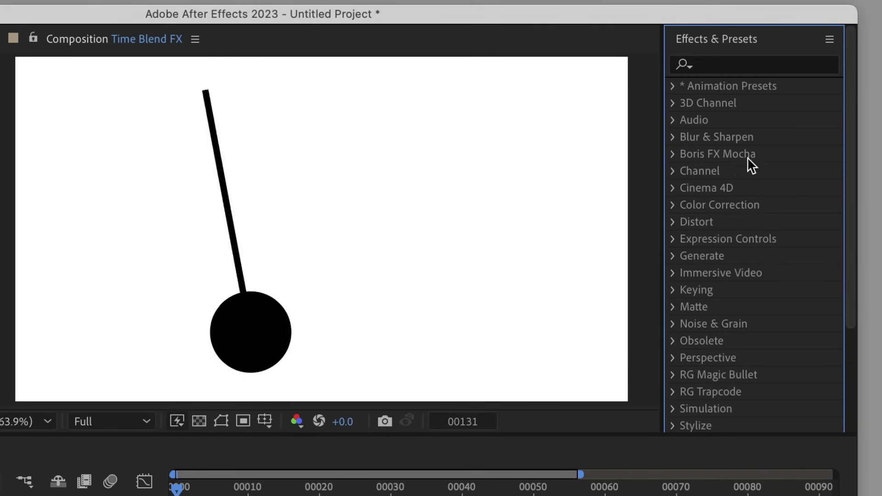
click(671, 85)
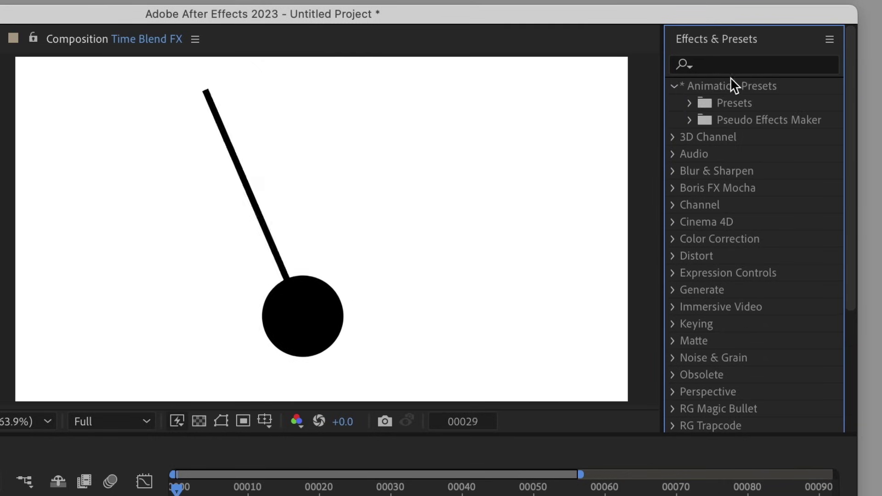
click(689, 101)
click(766, 152)
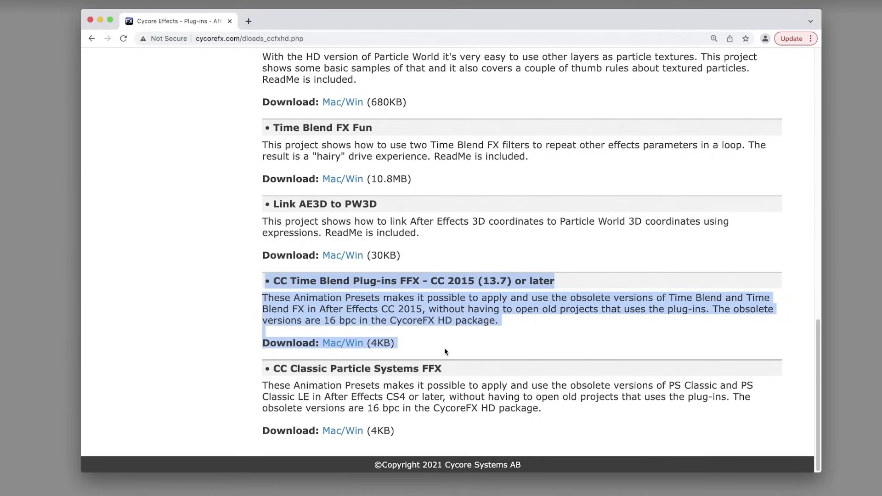
Download the Mac/Win CC Time Blend package and drag CC Time Blend.ffx into After Effects' Presets folder
click(349, 345)
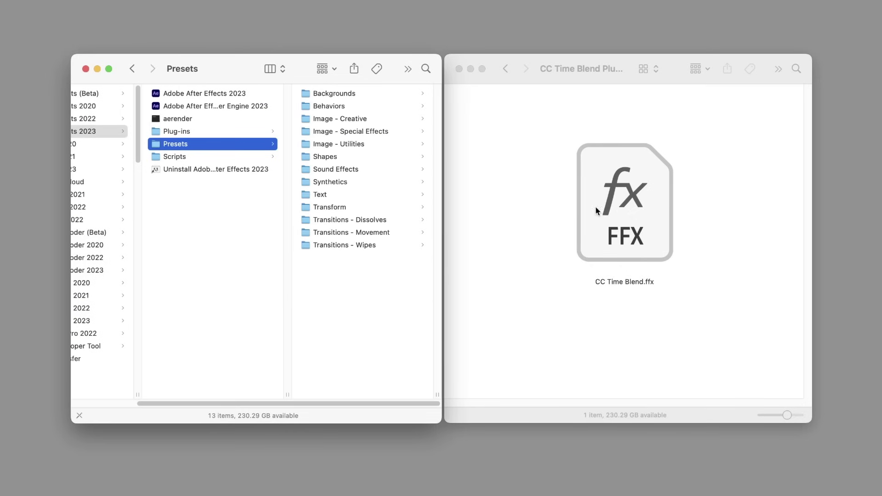
drag(596, 208, 364, 316)
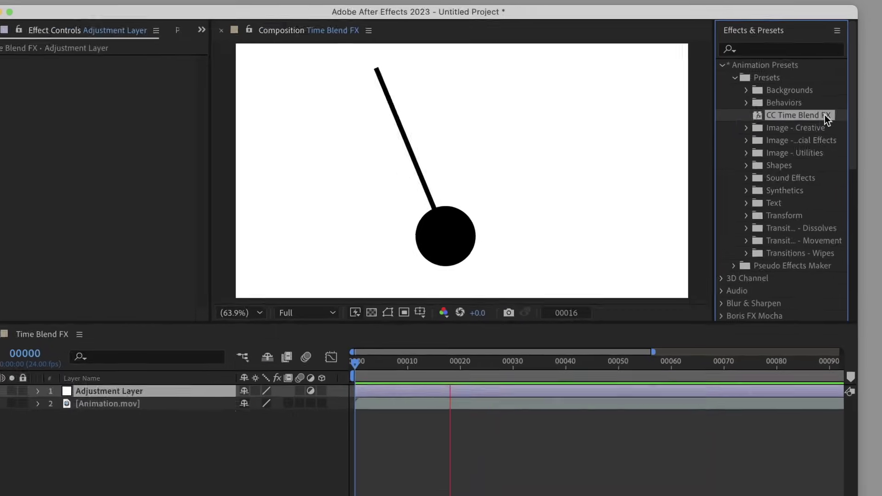
Apply CC Time Blend FX to the adjustment layer and rename it 'CC Time Blend FX 1'
drag(824, 118, 508, 166)
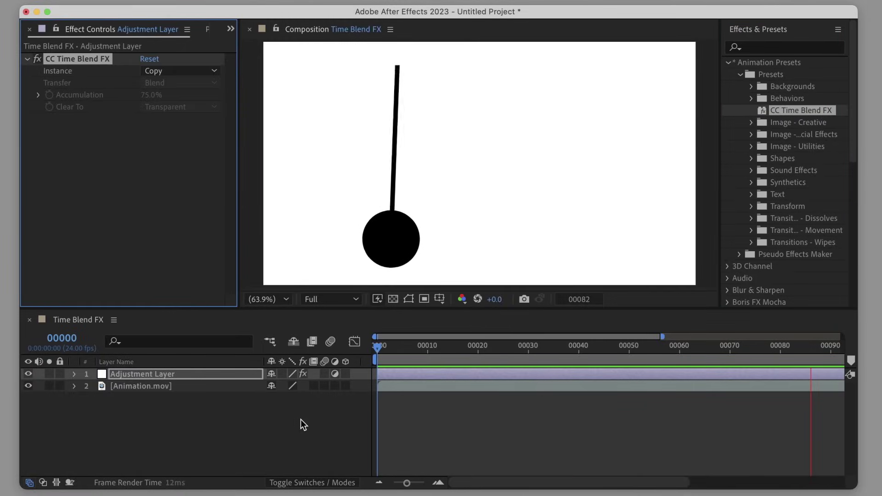
key(Return)
text(CC Time Blend FX 1)
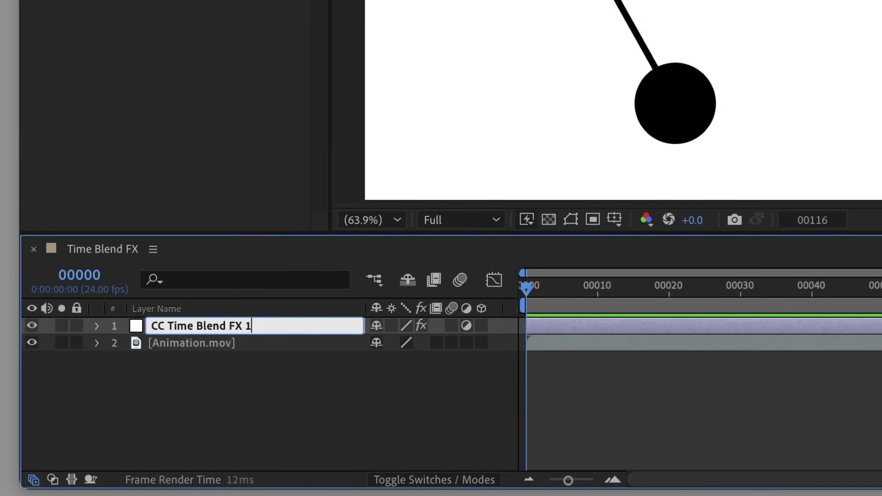
key(Return)
key(e)
Duplicate the layer, set the lower copy's Instance to Paste and keep the upper on Copy
key(super+d)
key(e)
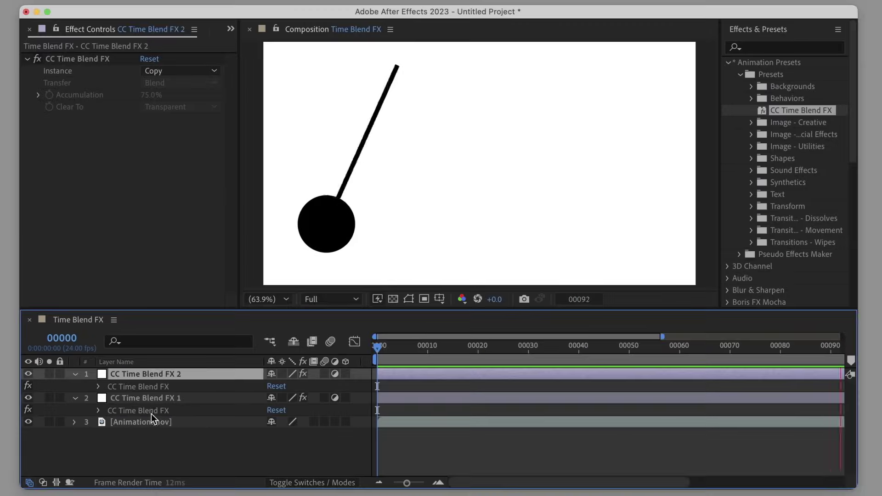
click(152, 411)
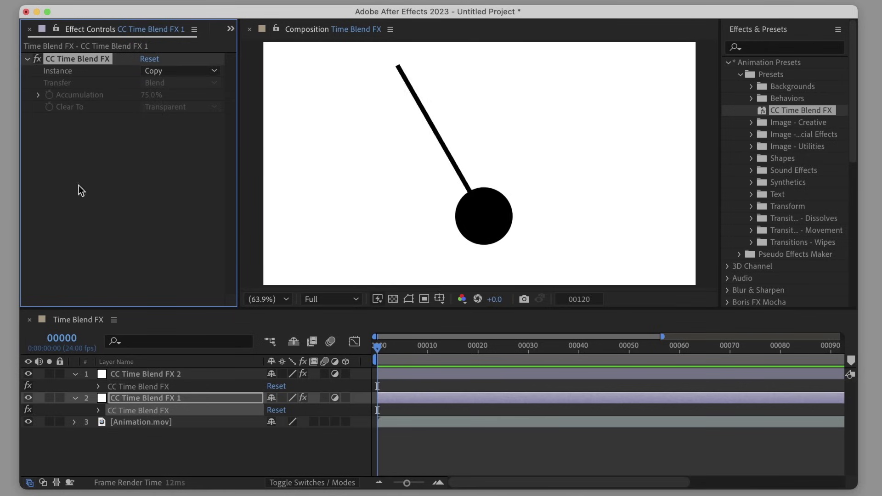
click(185, 73)
click(166, 102)
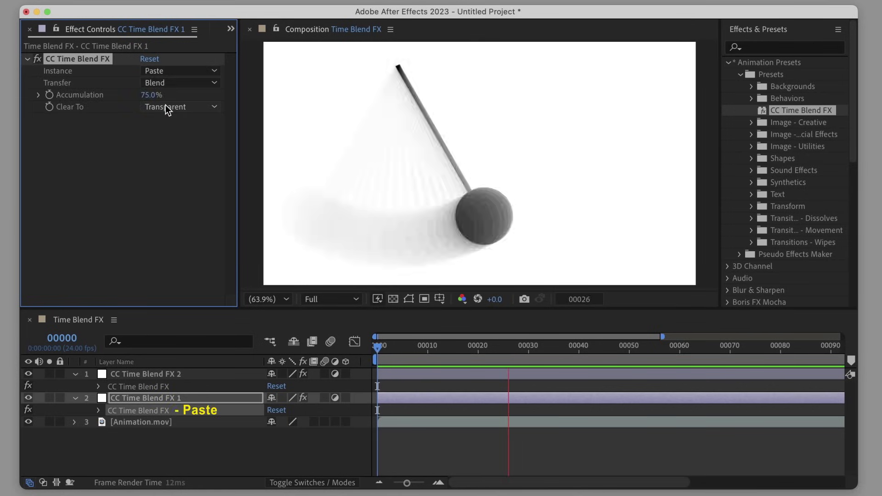
click(152, 386)
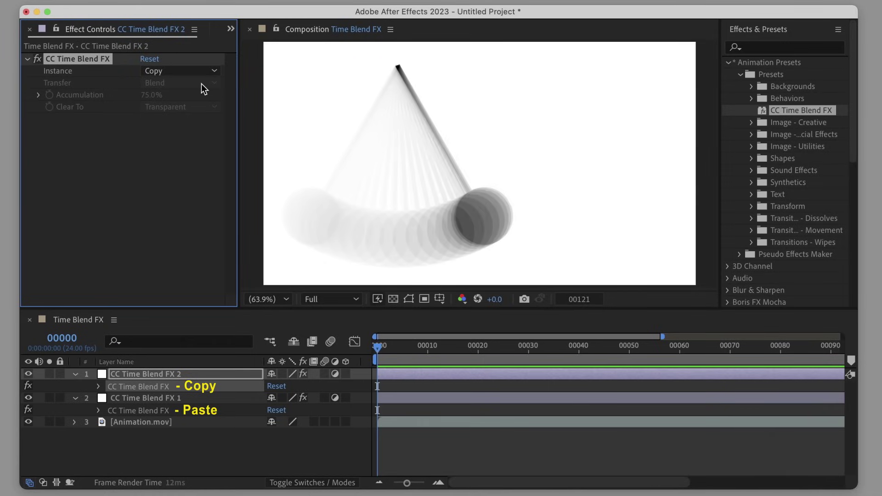
Insert a new adjustment layer above the lower Time Blend layer and begin renaming it
click(148, 398)
key(super+alt+y)
key(Return)
Name the layer 'IN BETWEEN EFFECTS', lower its Turbulent Displace Size to 19, and scrub back to the first frame
text(IN BETWEEN EFFECT)
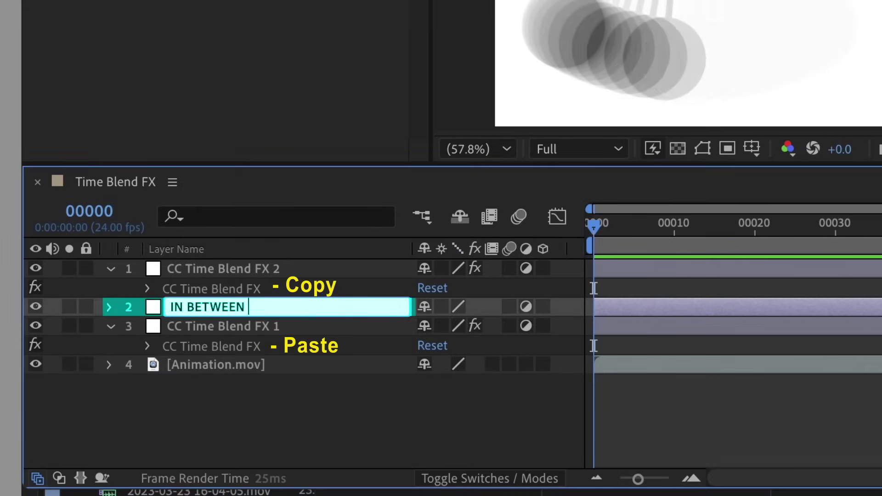
text(S)
key(Return)
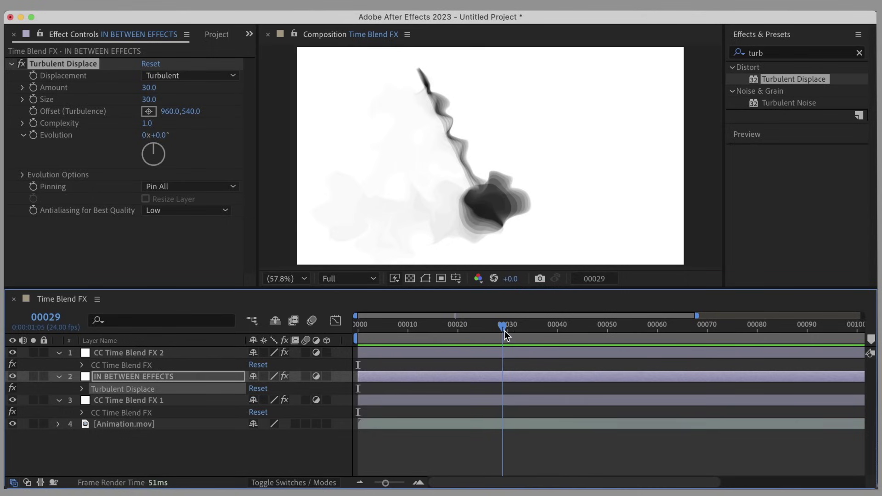
drag(152, 99, 147, 99)
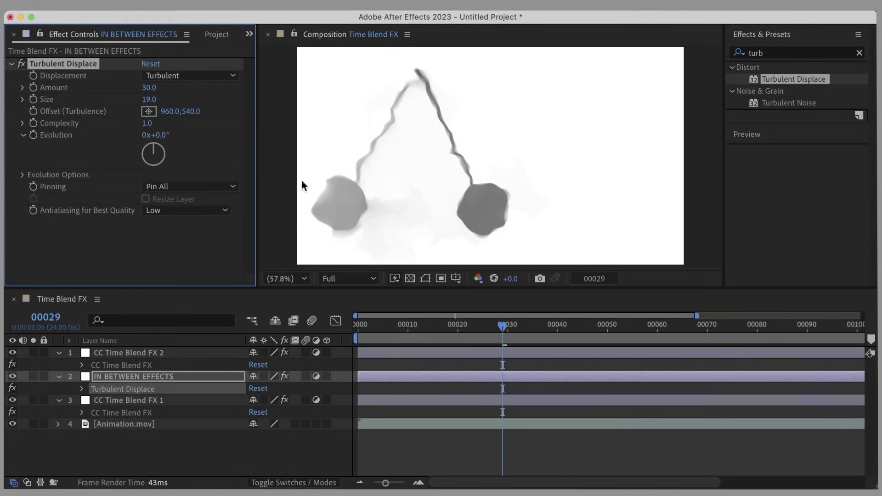
click(448, 324)
key(shift+Page_Up)
drag(563, 326, 343, 326)
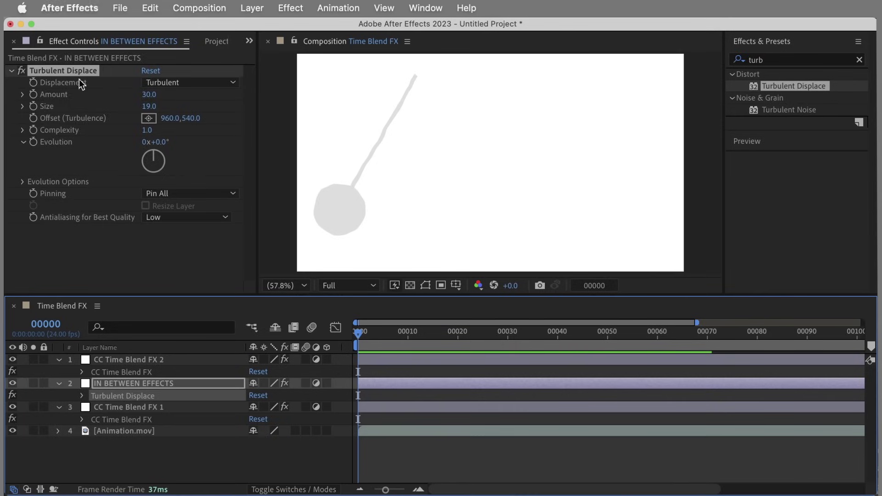
Turn off Multi-Frame Rendering in the Memory & Performance preferences and close the dialog
click(87, 8)
mouse_move(92, 52)
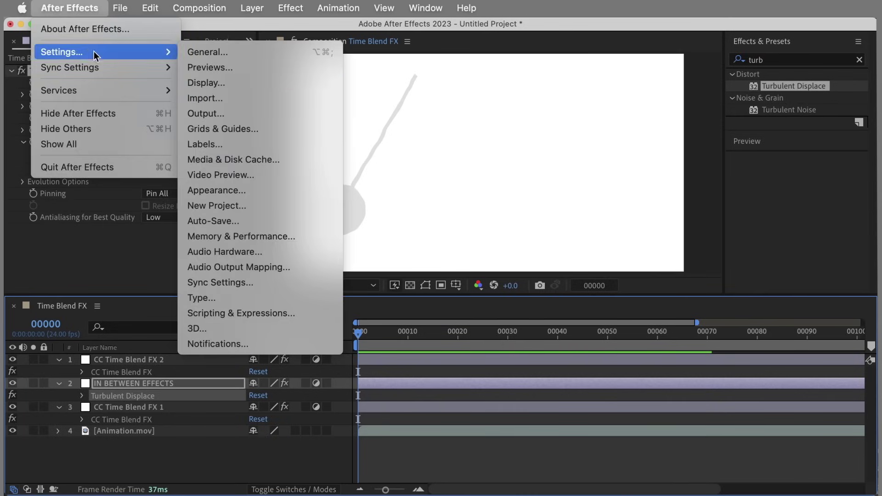
click(293, 237)
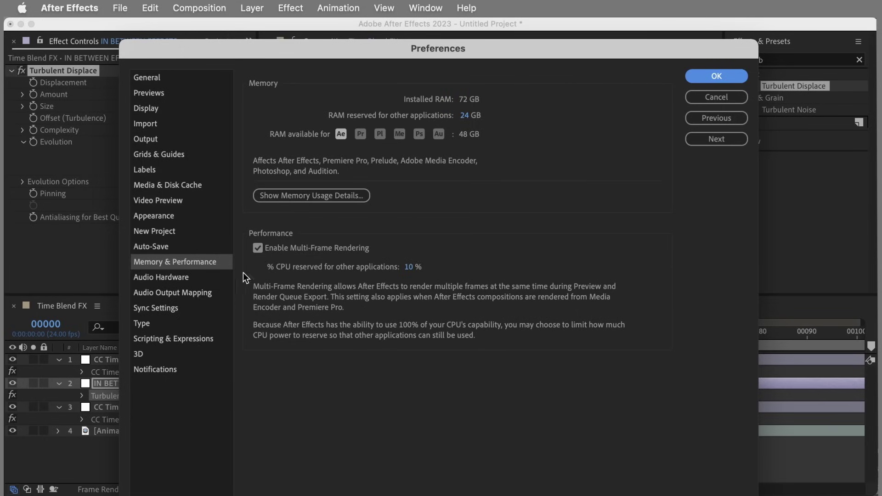
click(258, 249)
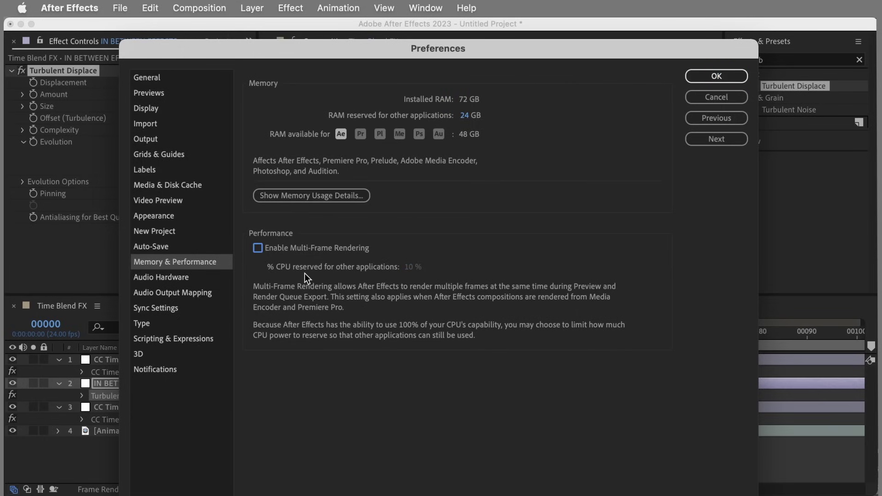
click(717, 79)
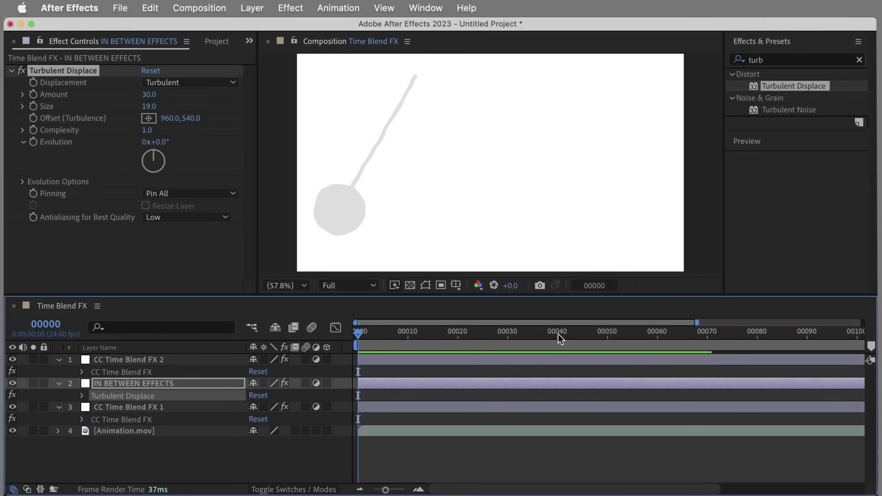
Purge All Memory & Disk Cache, confirm it, and play the preview
drag(563, 333, 331, 333)
click(151, 8)
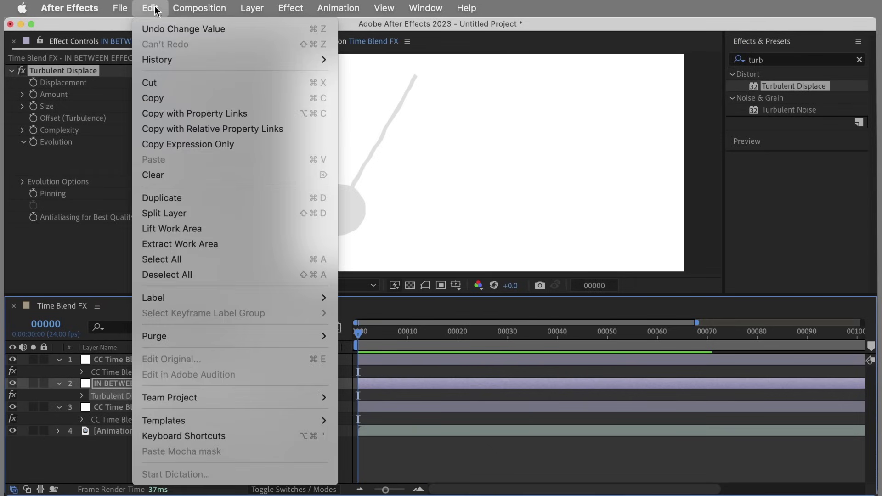
mouse_move(200, 335)
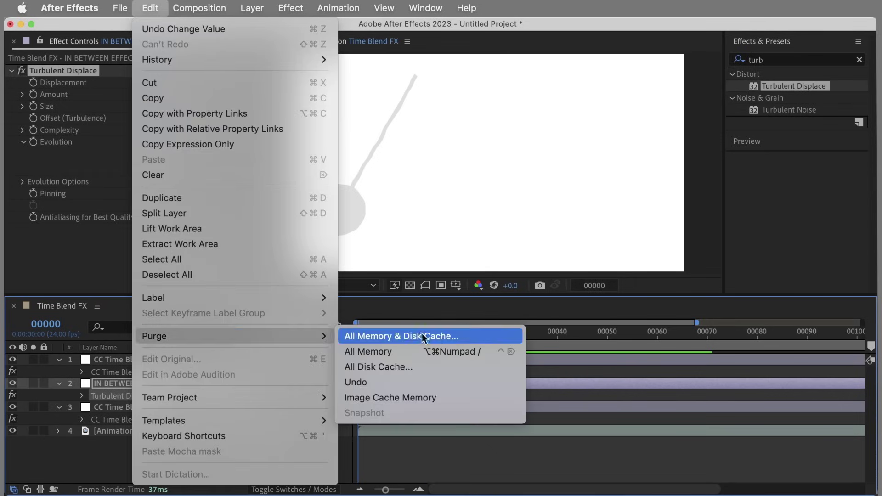
click(480, 336)
click(600, 348)
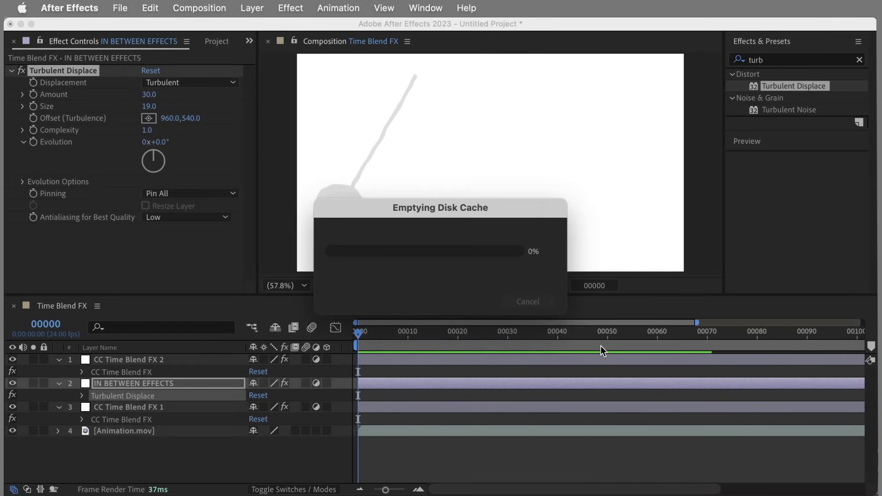
key(space)
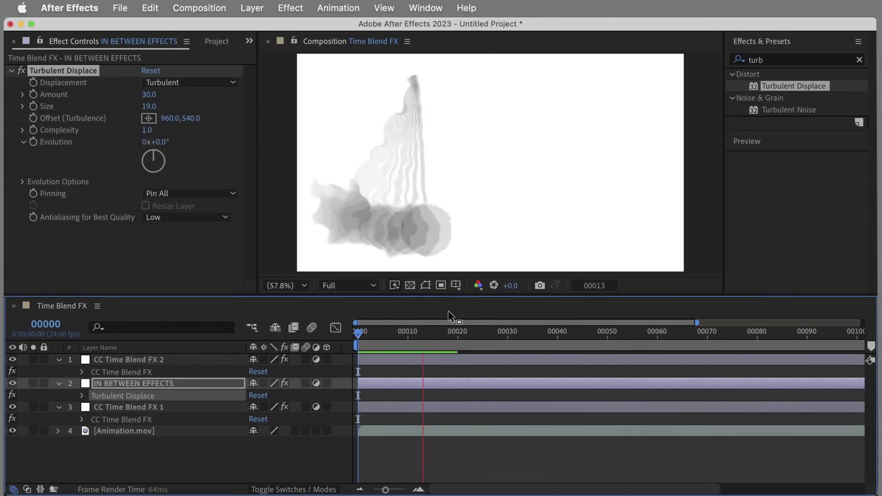
Look up the 'purge' shortcut in Keyboard Shortcuts, then replay the rebuilt ink-bleed preview
click(150, 8)
click(260, 381)
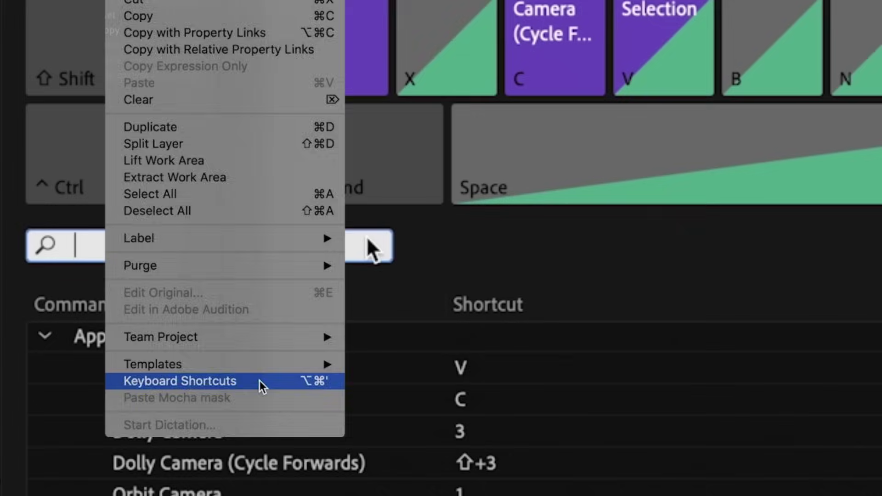
text(purge)
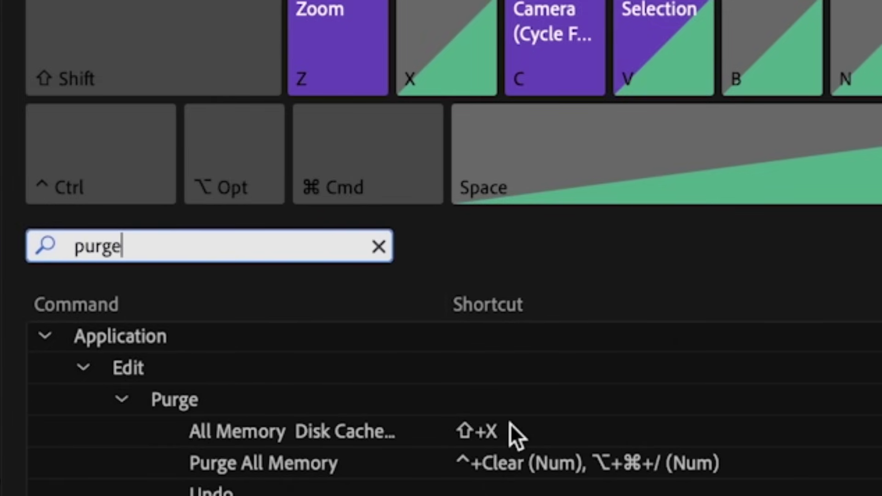
click(509, 423)
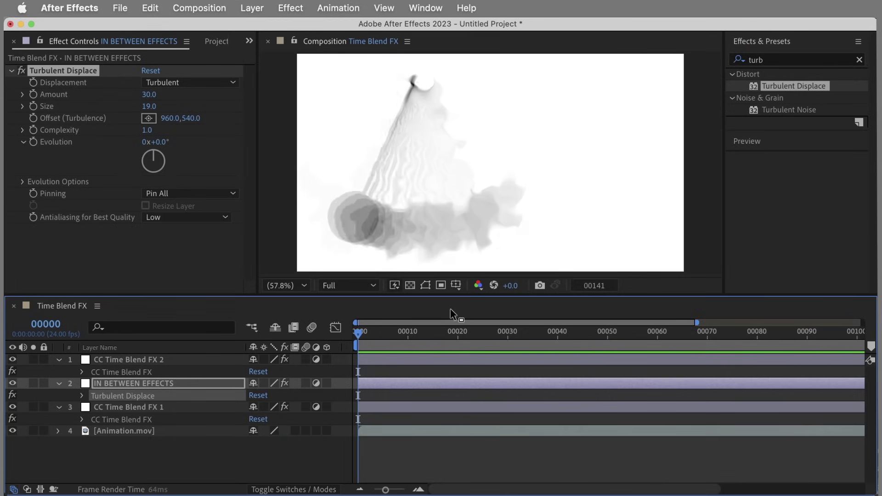
key(space)
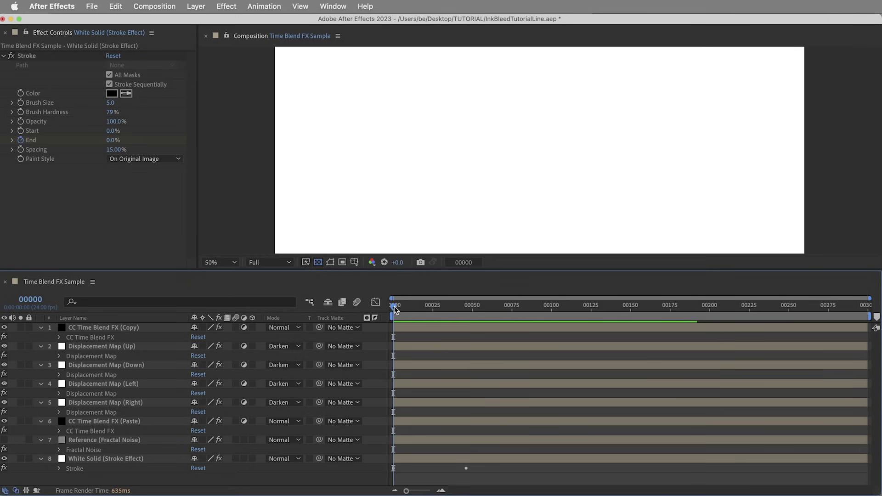
Solo the White Solid (Stroke Effect) layer and scrub to watch the stroke draw, around frame 00051
mouse_move(394, 306)
mouse_down()
mouse_move(539, 312)
mouse_move(398, 315)
mouse_move(546, 312)
mouse_move(361, 307)
mouse_up()
mouse_move(395, 307)
mouse_down()
mouse_move(478, 307)
mouse_move(371, 302)
mouse_up()
click(87, 457)
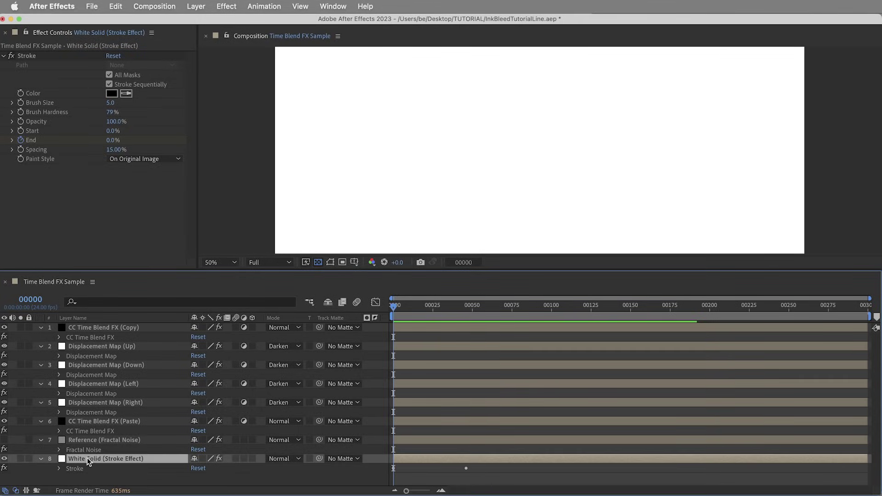
click(20, 459)
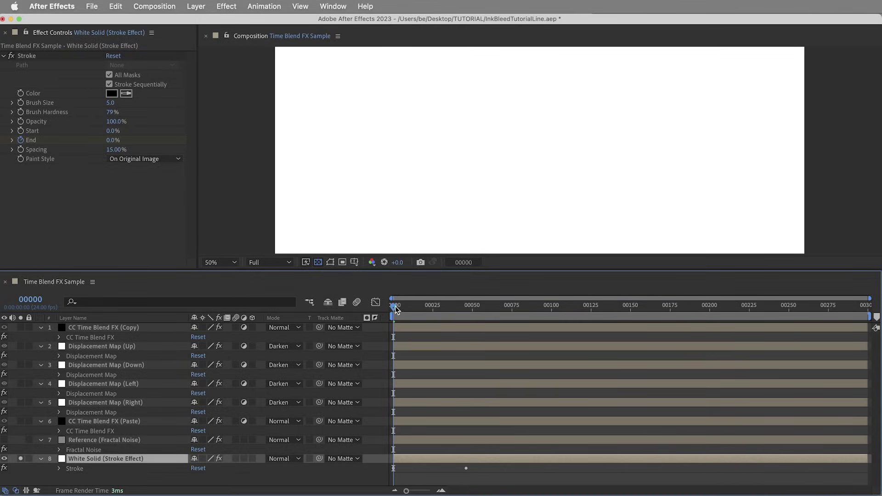
mouse_move(395, 309)
mouse_down()
mouse_move(505, 317)
mouse_move(393, 316)
mouse_up()
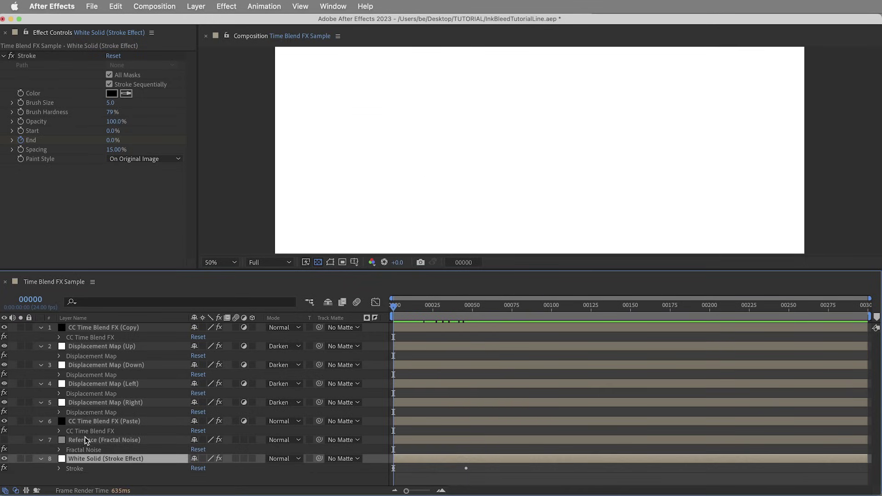
Select the CC Time Blend FX (Paste) layer, then layers 1–6, then clear the selection
click(94, 420)
shift+click(119, 327)
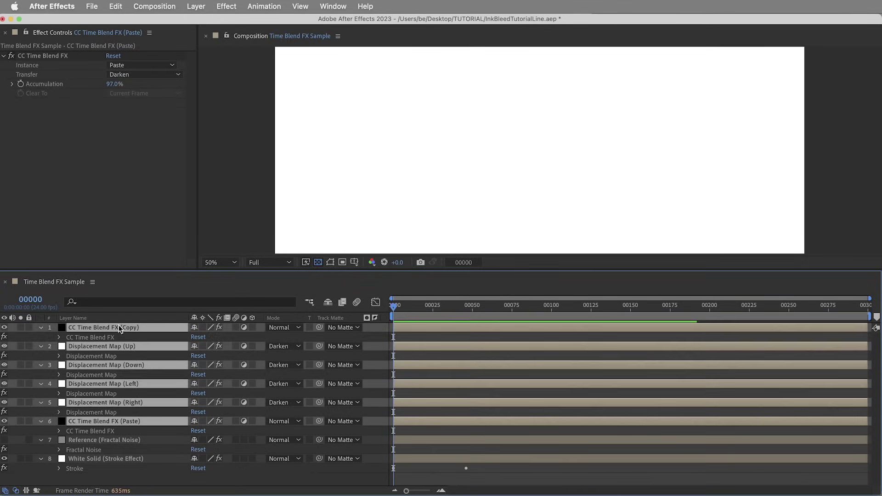
click(103, 479)
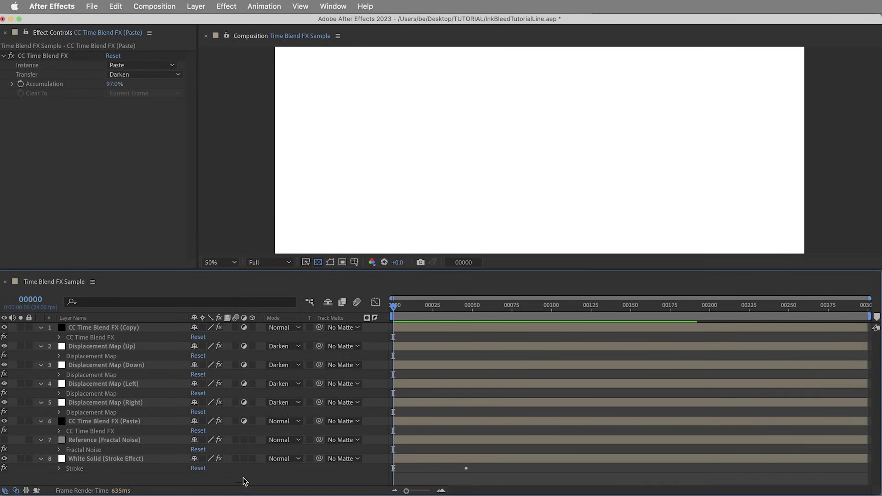
Hide both CC Time Blend FX layers and move to frame 00072 to show the full stroke
click(124, 420)
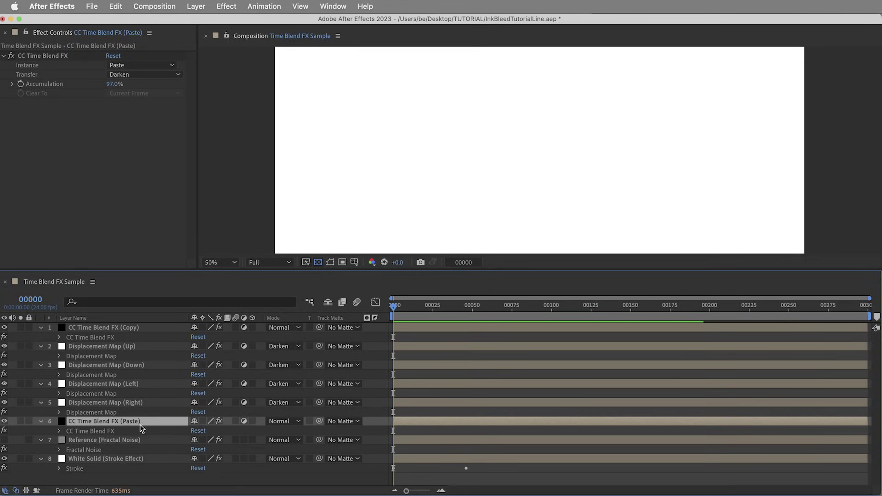
super+click(122, 326)
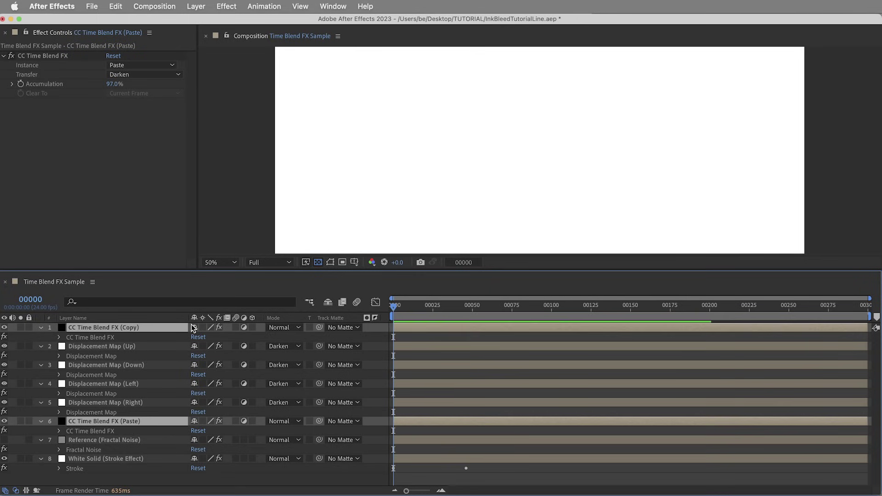
click(4, 327)
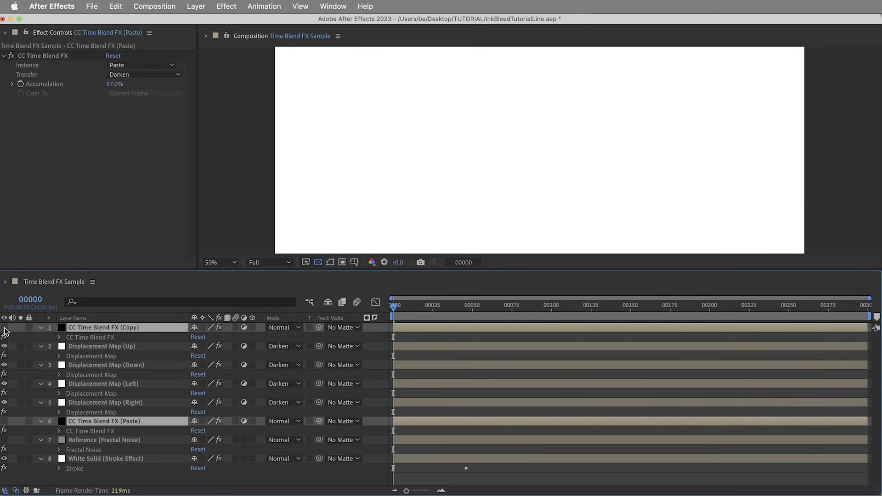
drag(404, 307, 507, 307)
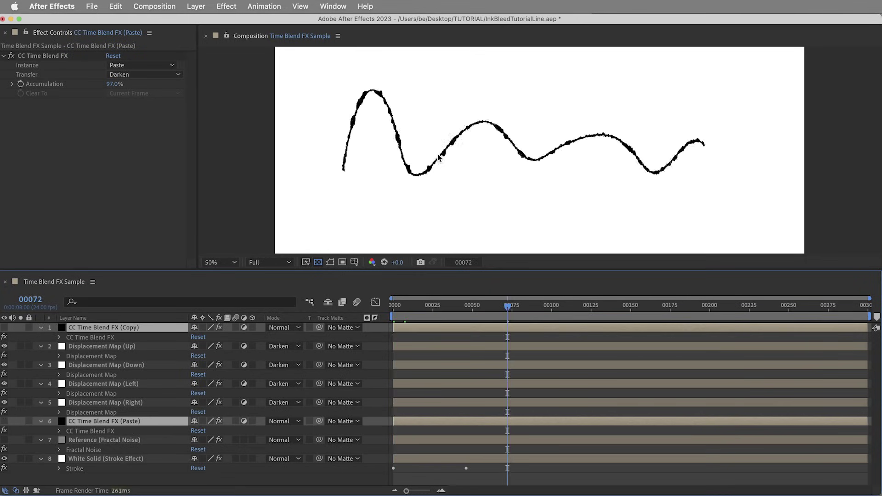
scroll(437, 156, up, 1)
Keep Reference (Fractal Noise) as Displacement Map (Up)'s source, briefly soloing the noise layer to view it
click(106, 352)
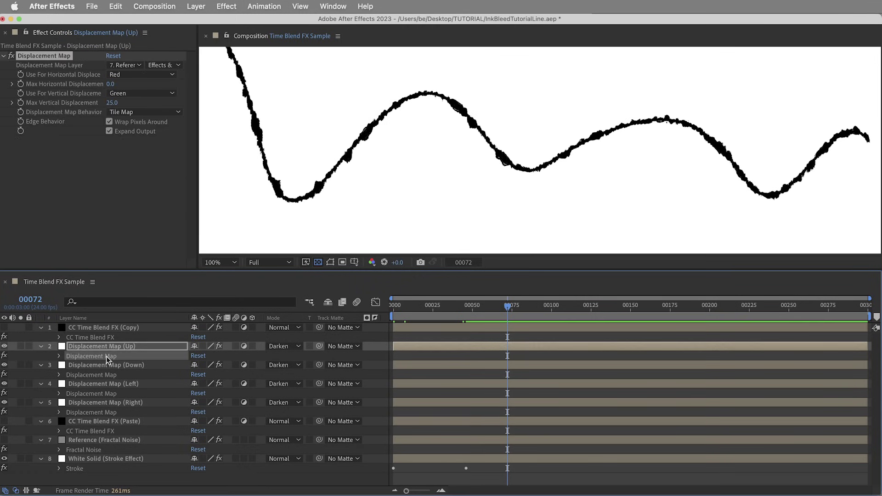
click(125, 65)
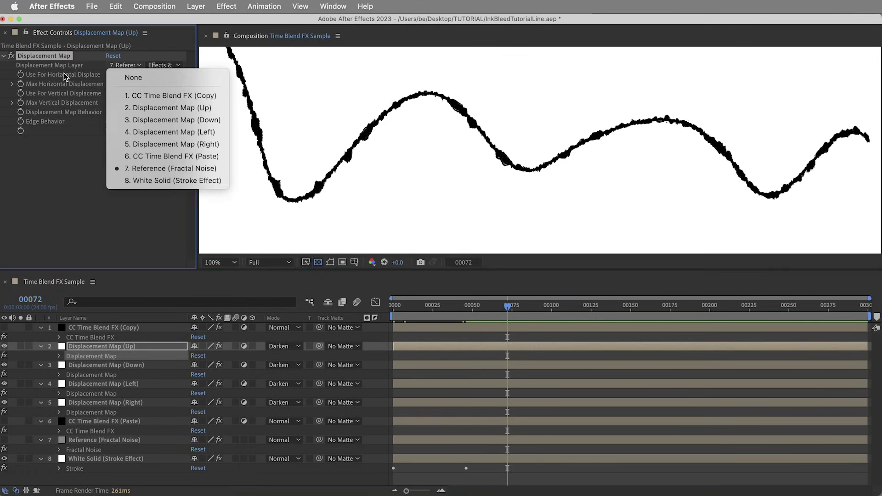
click(64, 76)
click(109, 442)
click(21, 440)
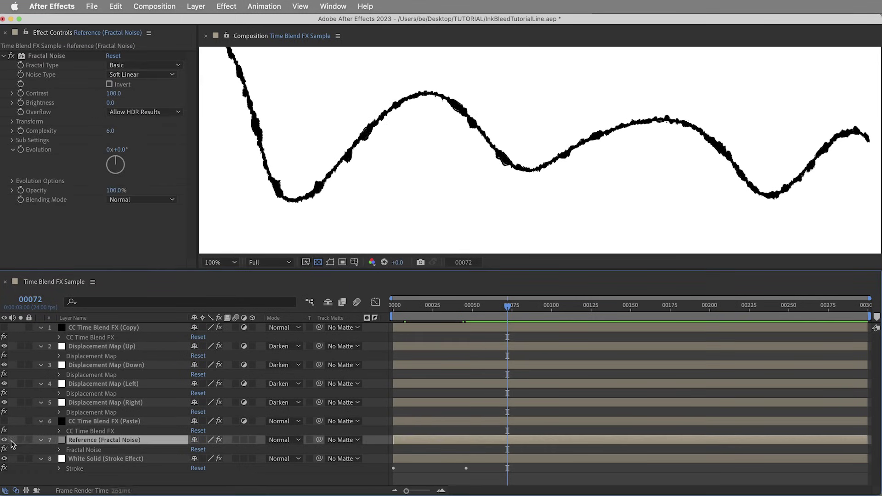
scroll(498, 173, down, 2)
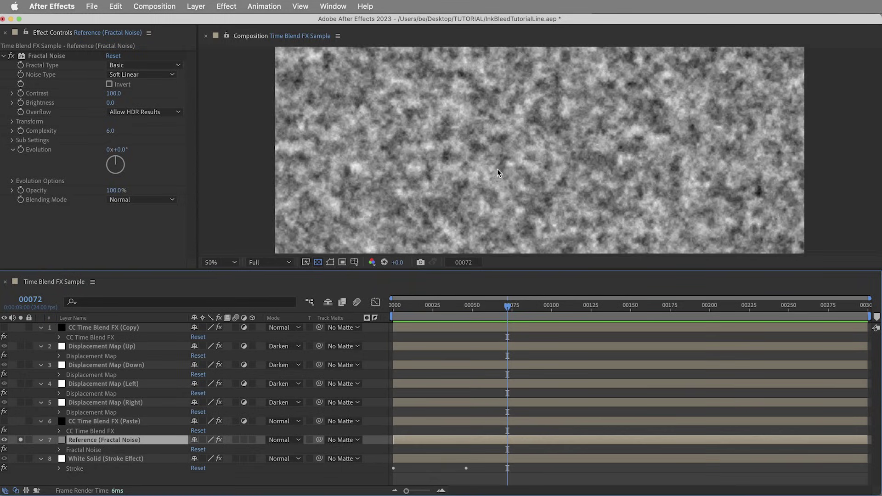
scroll(407, 160, up, 2)
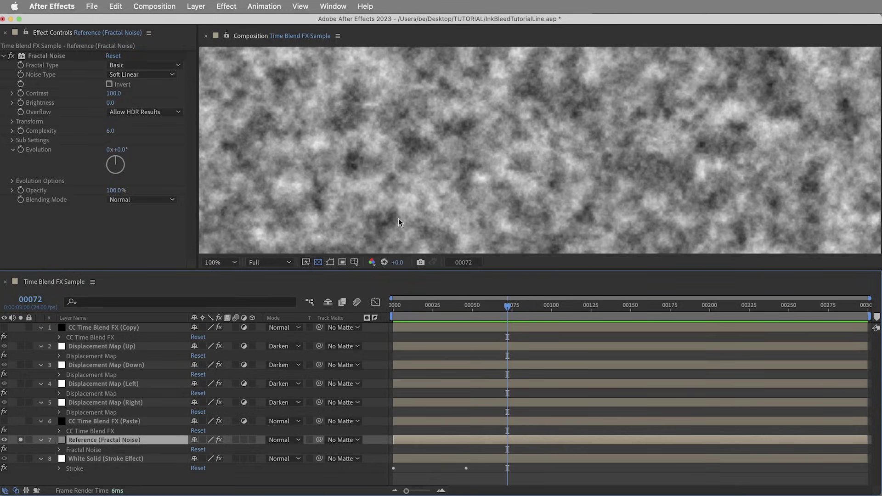
click(21, 440)
Hide all four displacement layers, re-enable only Displacement Map (Up), and zoom in on the line edge
click(92, 357)
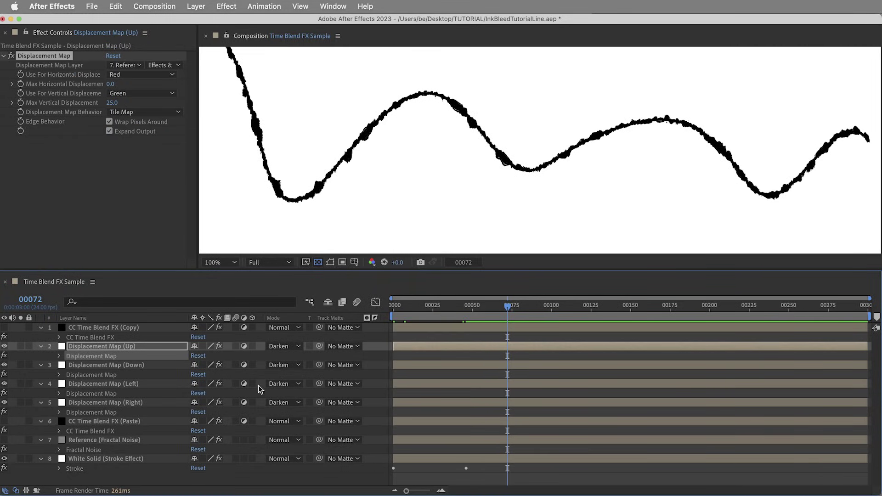
shift+click(104, 399)
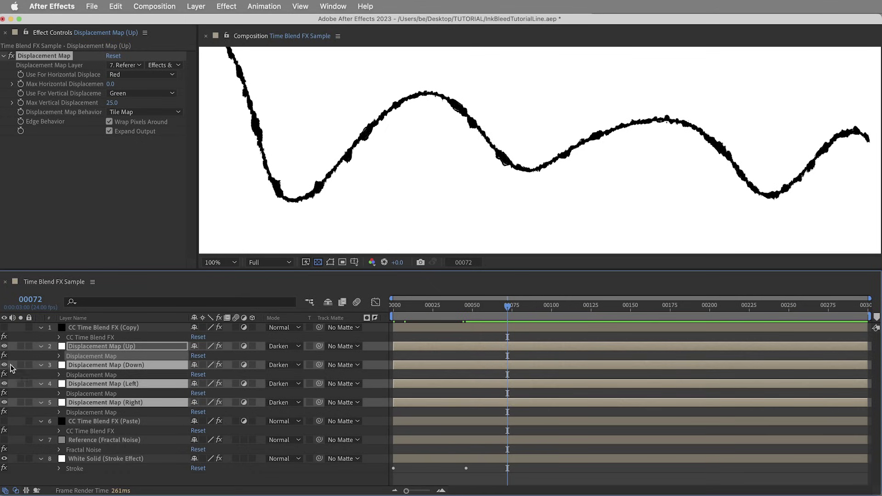
click(4, 346)
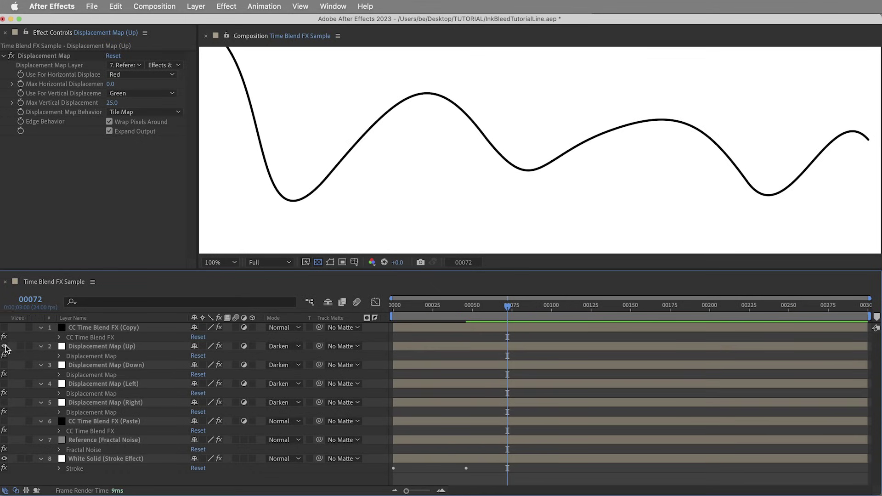
click(4, 346)
key(period)
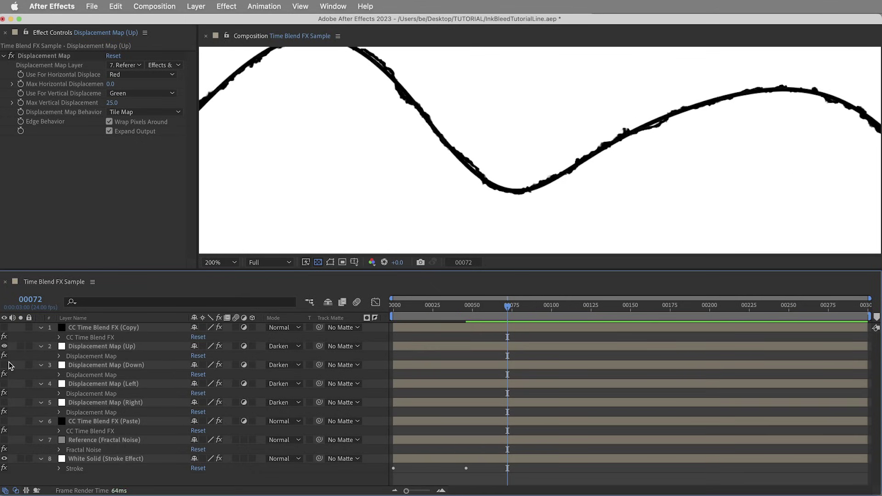
Turn on the Down, Left and Right Displacement Map layers, then select all four
click(5, 365)
click(75, 366)
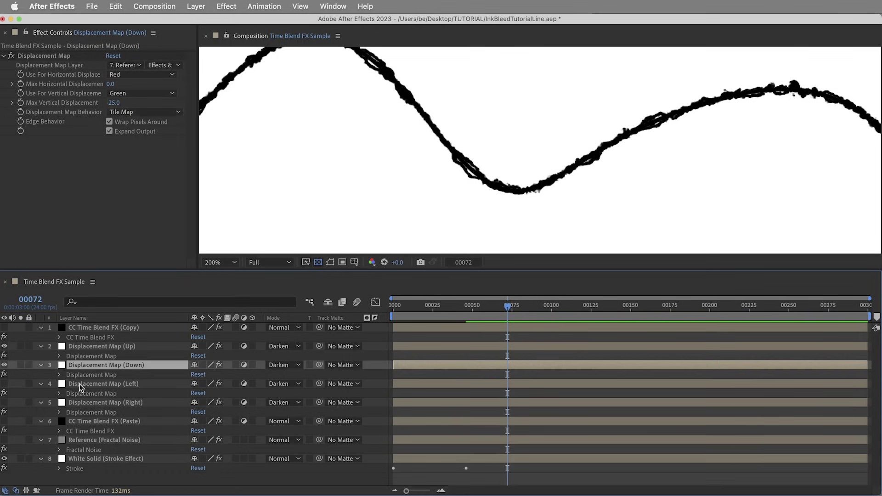
click(79, 384)
click(4, 383)
click(38, 402)
click(5, 403)
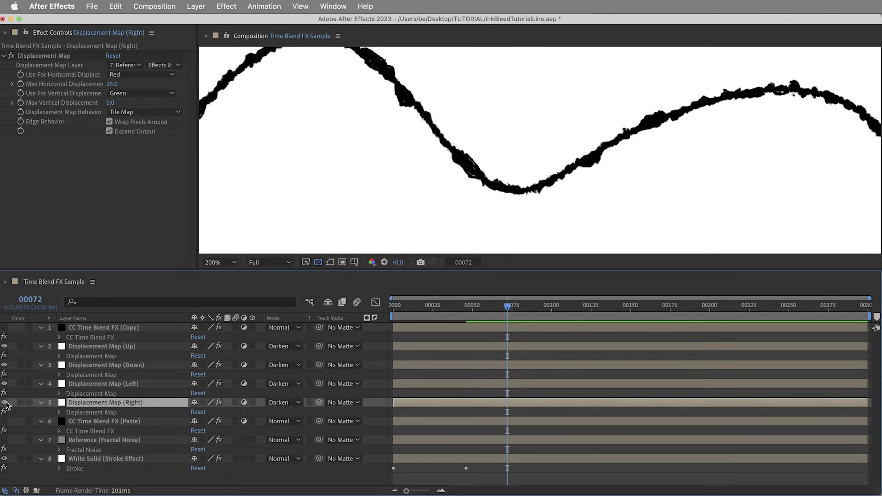
shift+click(136, 351)
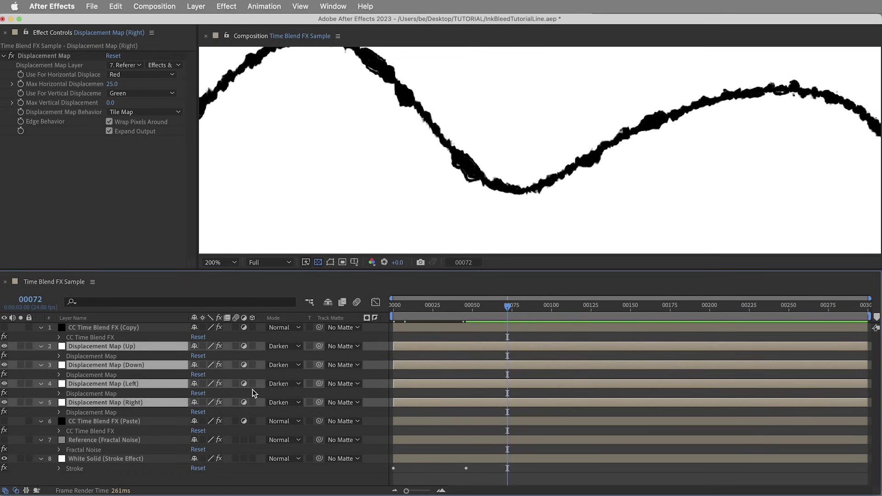
Toggle the displacement layers to compare the smooth and inked line, then return to the first frame
click(6, 347)
click(6, 348)
click(6, 347)
click(5, 347)
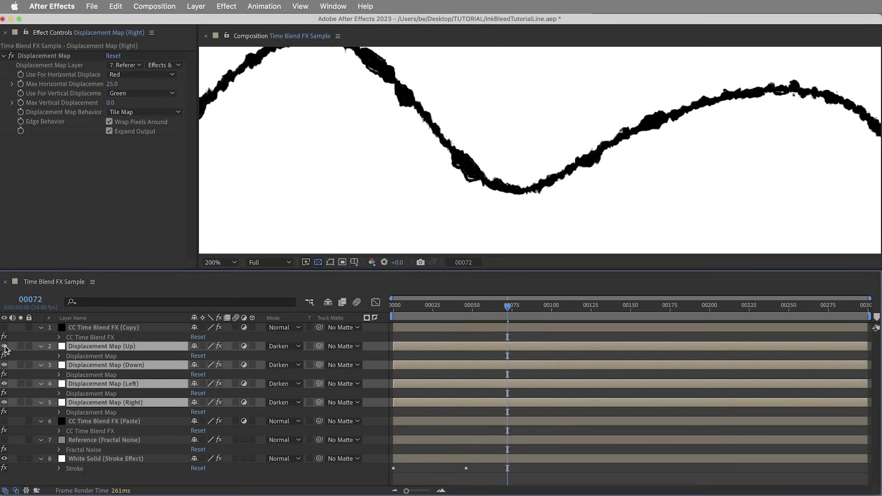
click(6, 347)
click(6, 347)
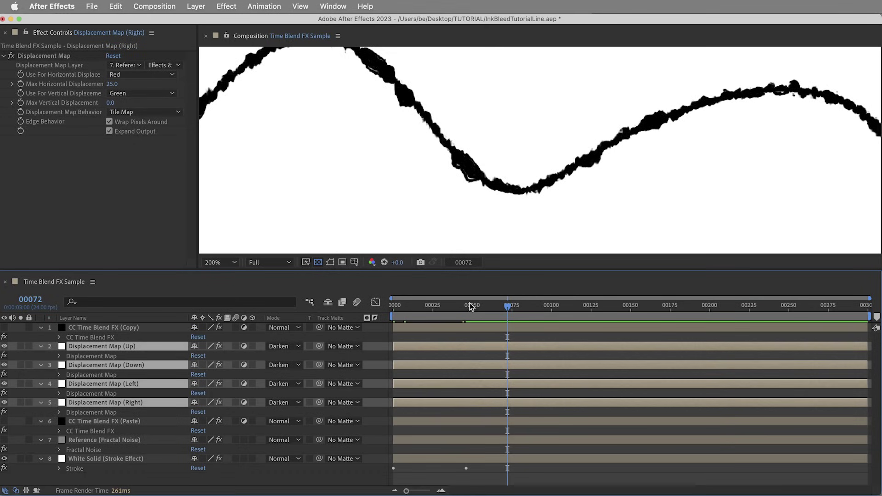
drag(470, 306, 394, 305)
Select both CC Time Blend FX layers and scrub to around frame 00071 to watch the ink bleed build
click(87, 420)
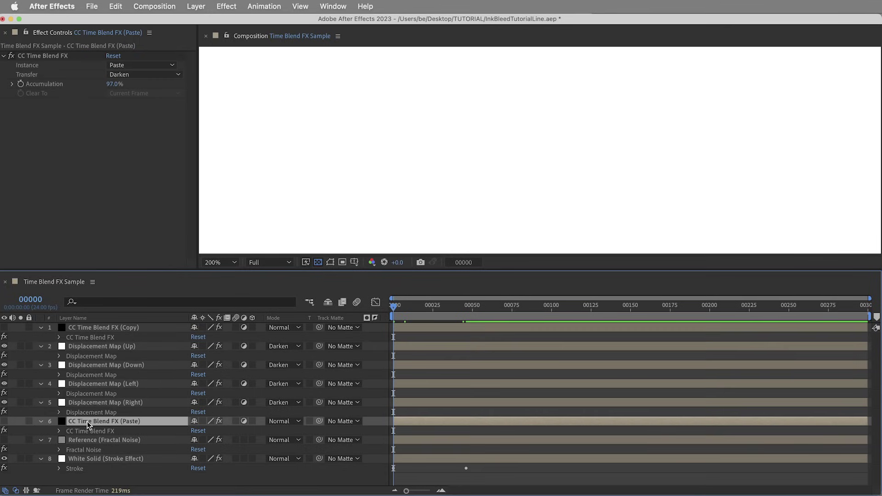
super+click(97, 328)
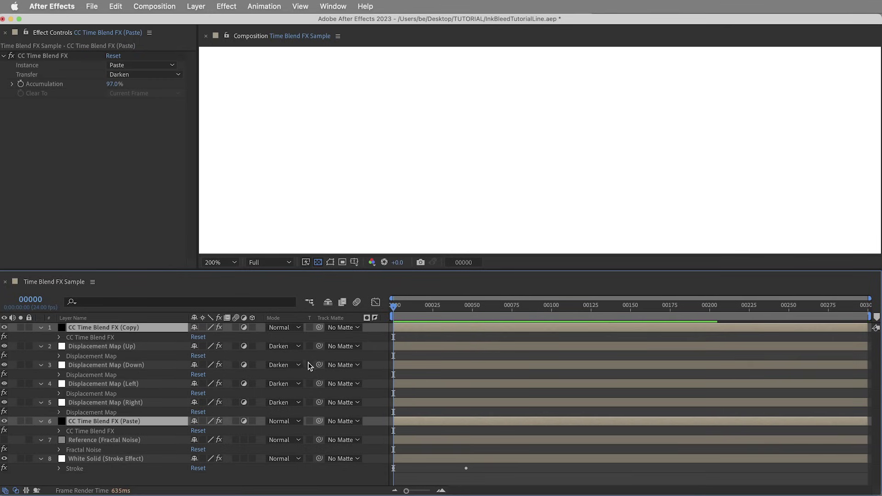
click(113, 431)
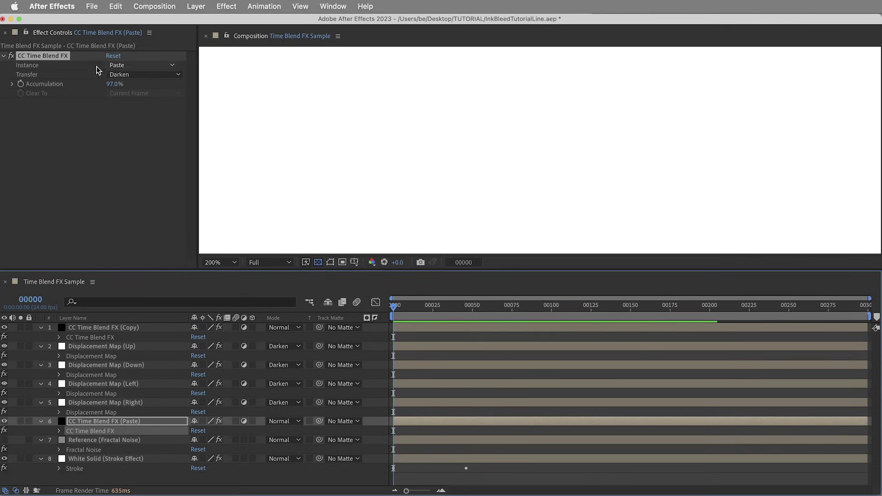
drag(396, 307, 508, 307)
scroll(485, 174, down, 2)
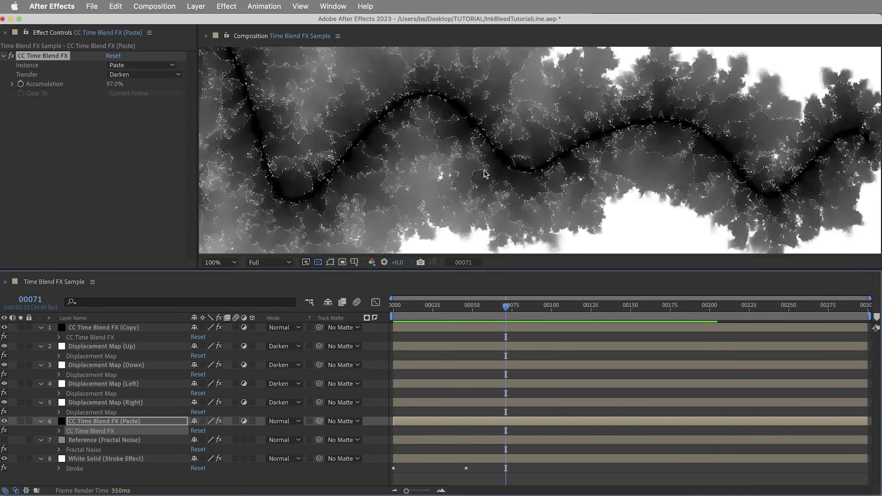
mouse_move(416, 311)
mouse_down()
mouse_move(508, 310)
mouse_move(399, 311)
mouse_move(646, 310)
mouse_move(426, 311)
mouse_move(582, 311)
mouse_move(466, 310)
mouse_up()
scroll(467, 181, down, 1)
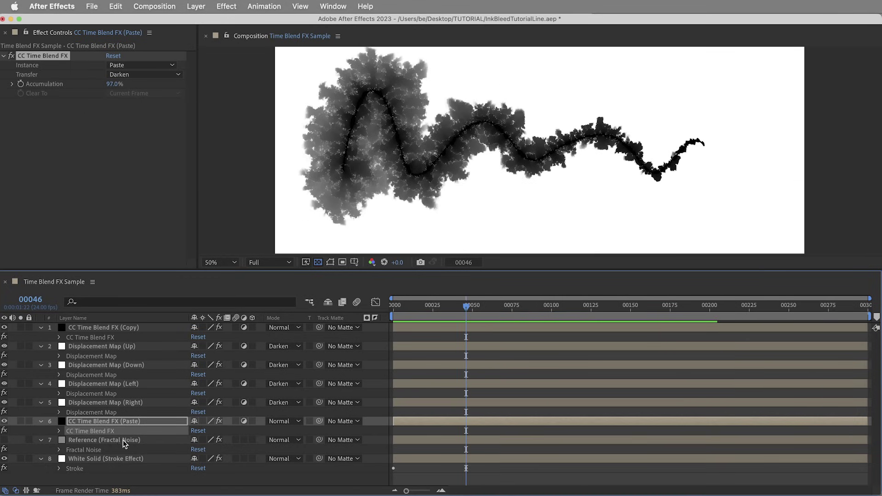
Solo Reference (Fractal Noise) and mask it with an ellipse left of centre, feathered 205 pixels
click(123, 440)
click(21, 440)
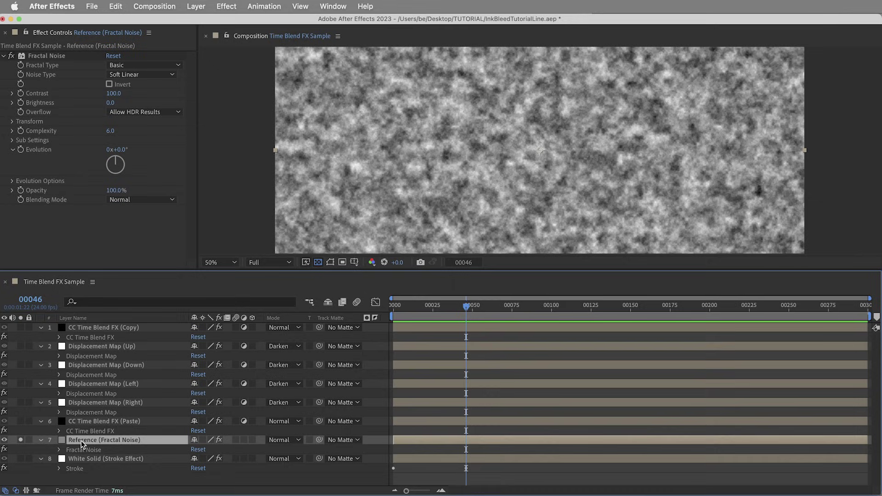
drag(374, 102, 505, 209)
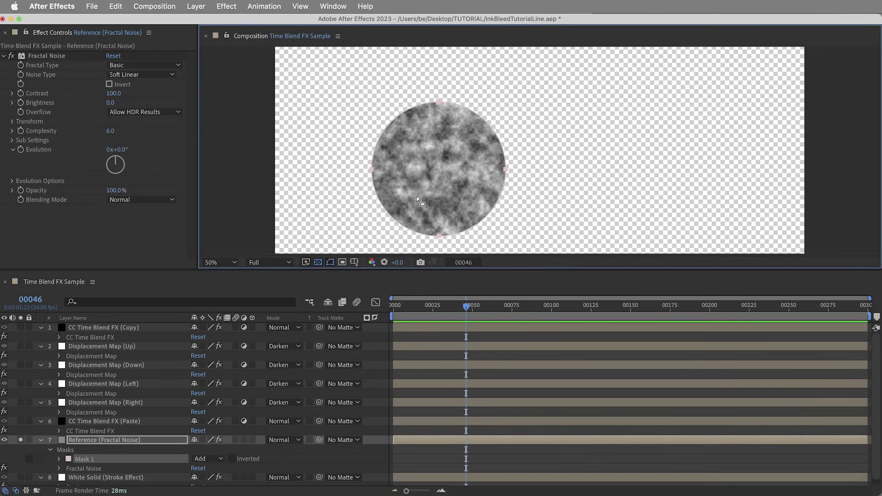
key(f)
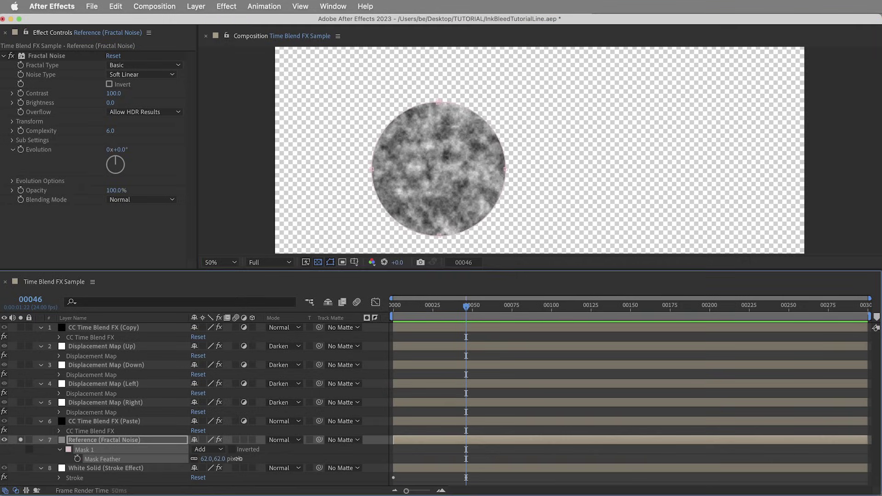
drag(207, 458, 276, 458)
key(Home)
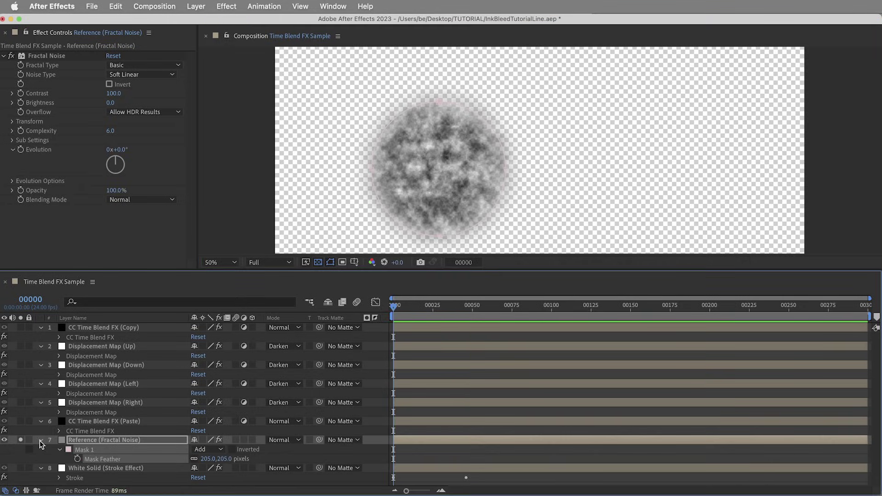
Unsolo the noise layer, clear the disk cache, and play back the ink bleed
click(21, 439)
key(super+alt+KP_Divide)
key(Return)
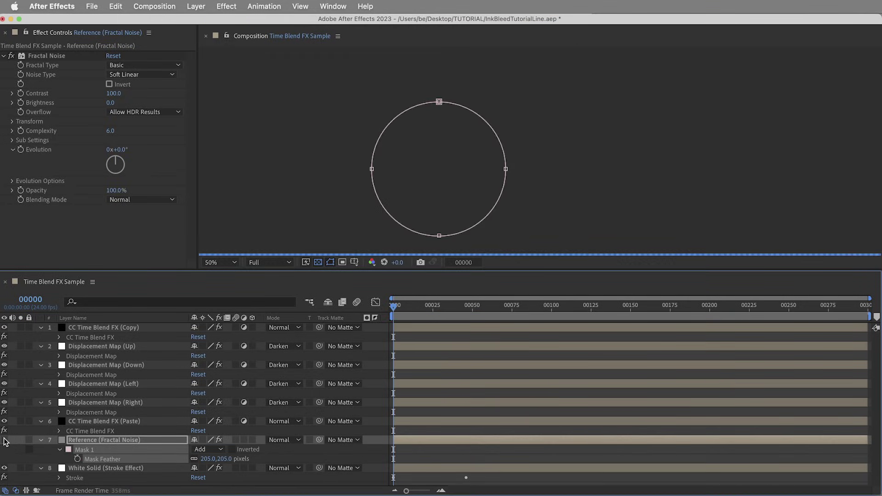
key(space)
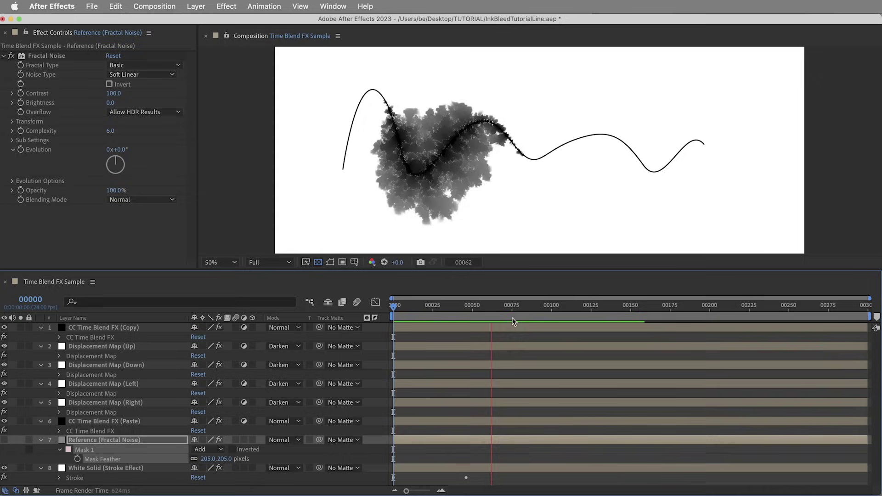
mouse_move(512, 304)
mouse_down()
mouse_move(420, 304)
mouse_move(567, 304)
mouse_move(393, 305)
mouse_up()
Solo the White Solid stroke layer briefly, then make the noise layer visible and solo it instead
click(97, 468)
click(20, 467)
click(51, 442)
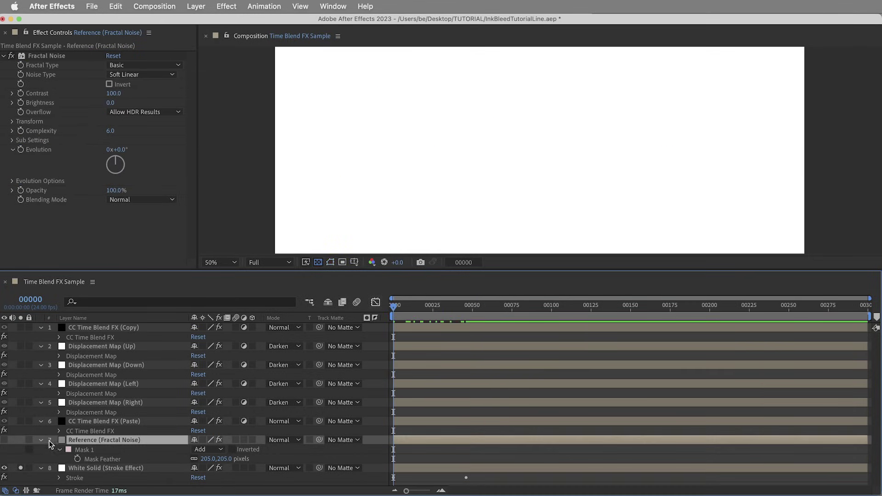
click(5, 439)
alt+click(20, 439)
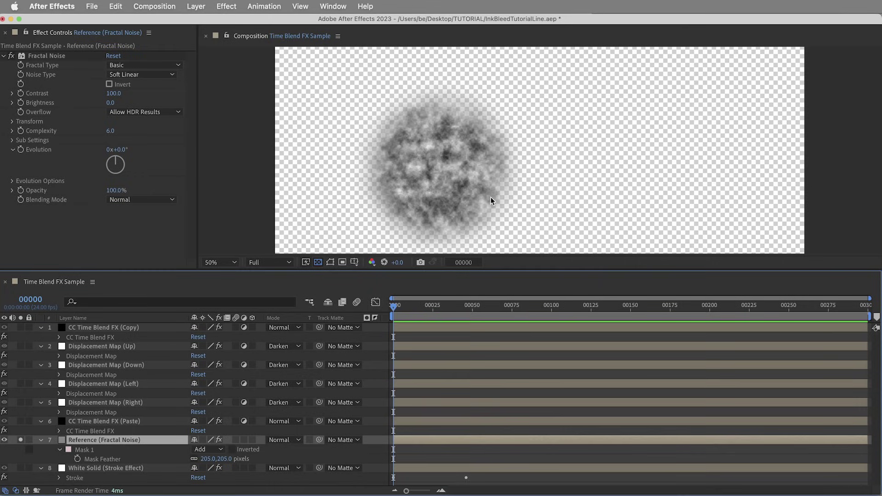
Hide the noise layer, select layers 1 through 6, and scrub to frame 00073
click(4, 440)
click(94, 421)
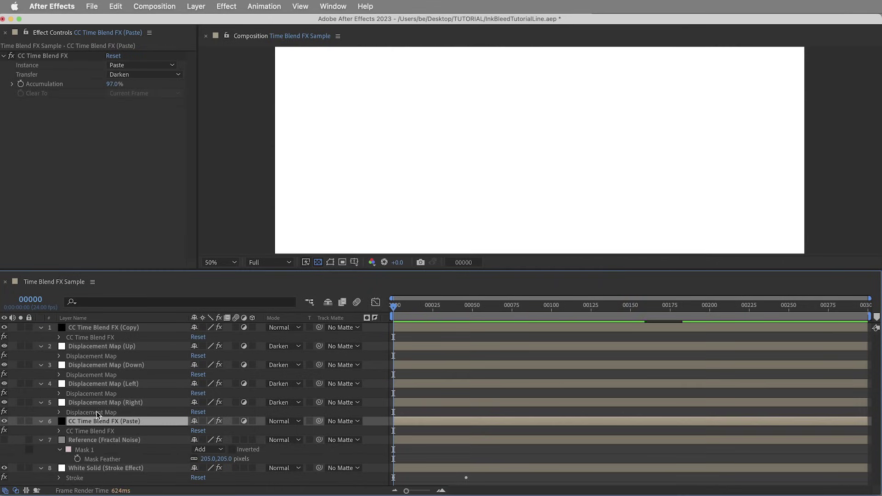
shift+click(117, 327)
mouse_move(404, 311)
mouse_down()
mouse_move(577, 315)
mouse_move(533, 316)
mouse_up()
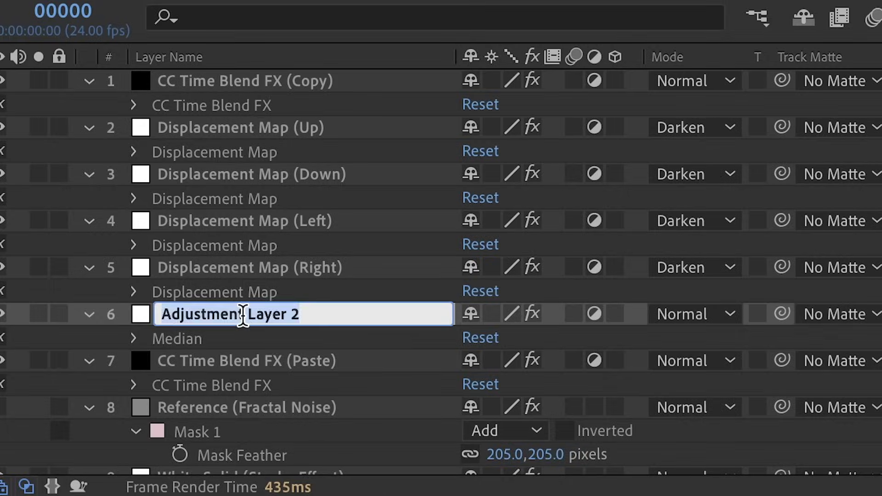
Name the new adjustment layer 'Median Effect' and set its Median Radius to 1
text(Median Effect)
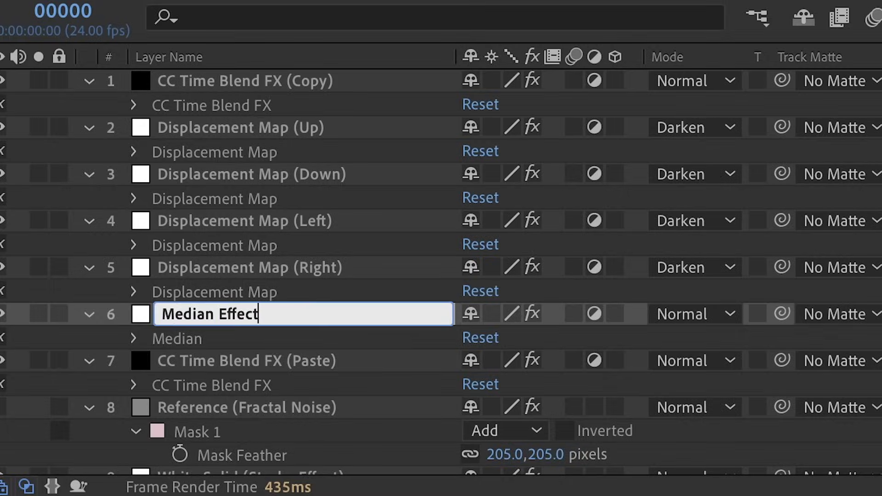
key(Return)
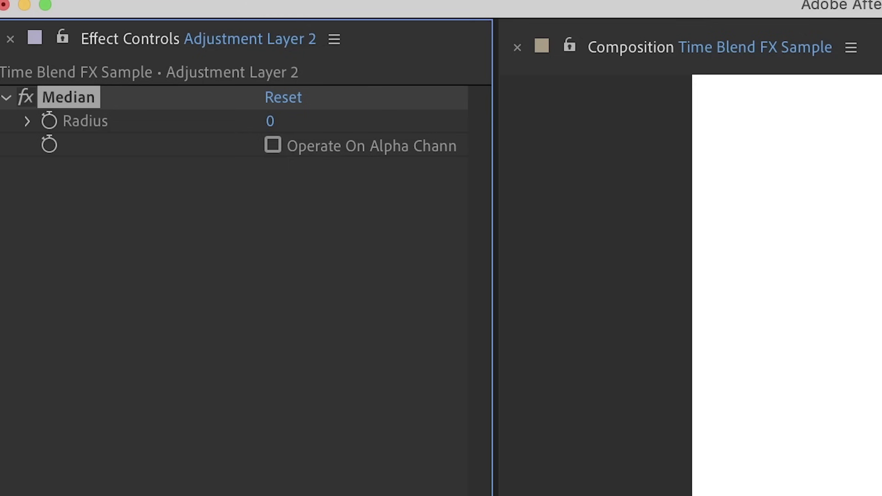
click(270, 120)
text(1)
key(Return)
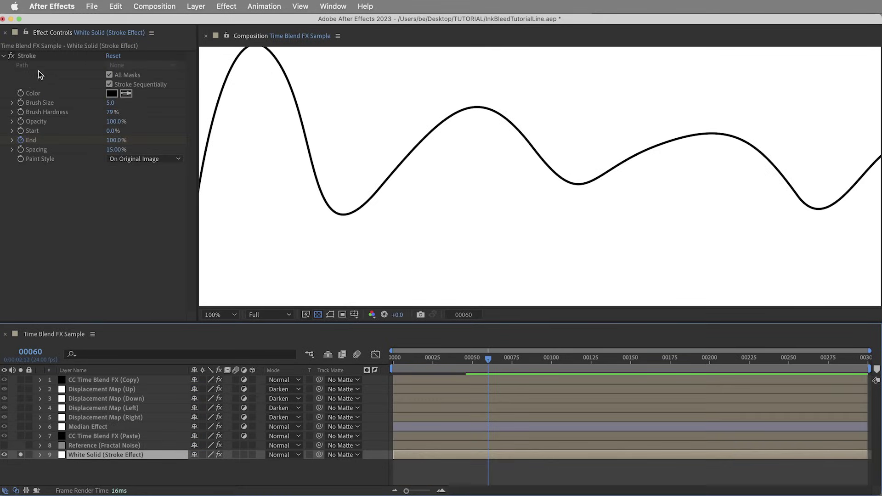
Delete the Stroke effect, move the circle dot left of centre, and duplicate it
click(28, 54)
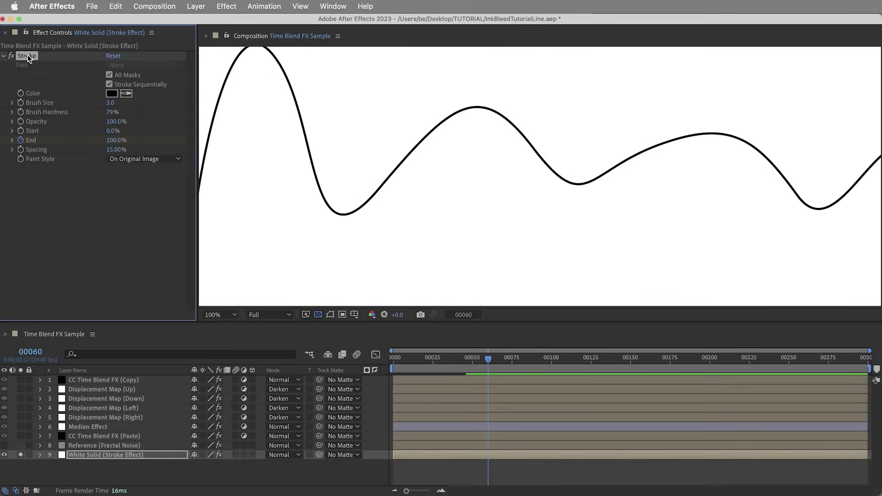
key(Delete)
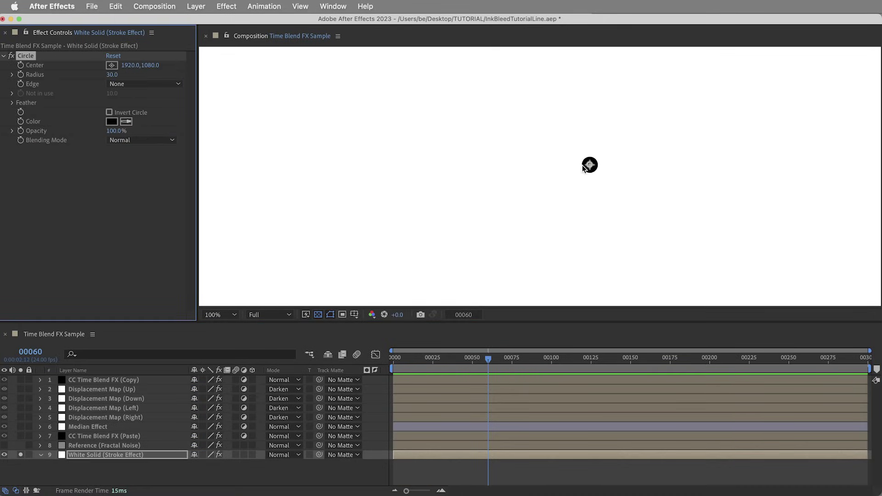
mouse_move(583, 168)
mouse_down()
mouse_move(340, 150)
mouse_move(327, 138)
mouse_move(394, 180)
mouse_move(329, 215)
mouse_up()
key(super+d)
key(super+d)
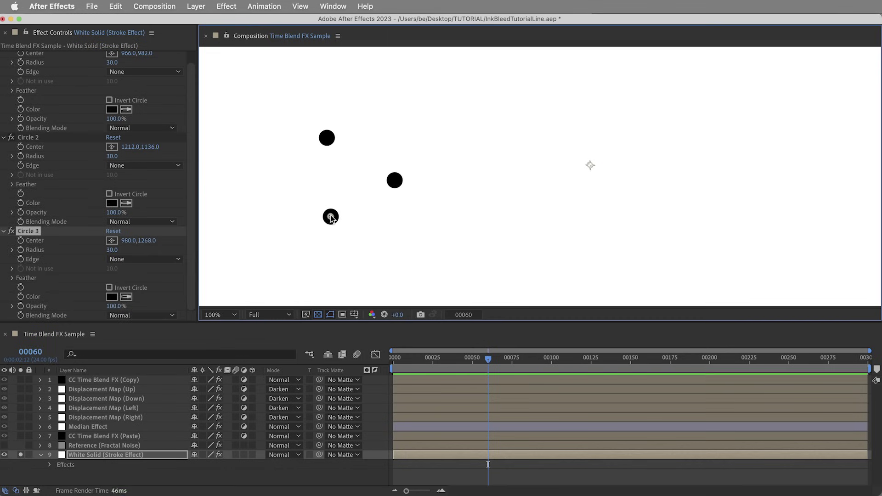
key(Home)
Preview the three-dot bleed from the start, then show and solo the Reference (Fractal Noise) layer
key(space)
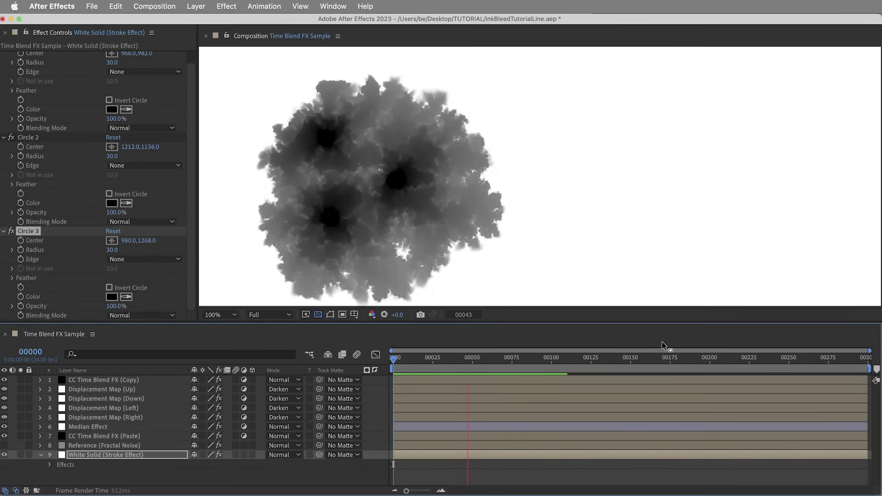
key(space)
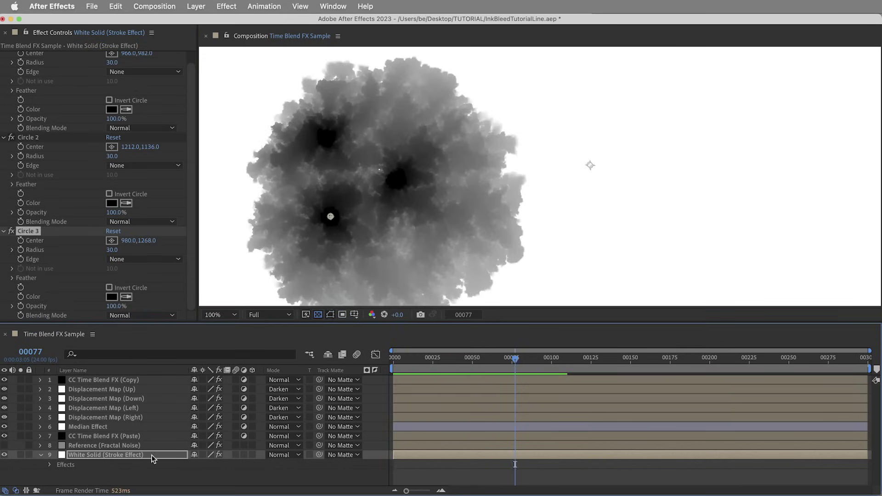
click(106, 445)
click(4, 445)
click(21, 445)
scroll(459, 150, down, 2)
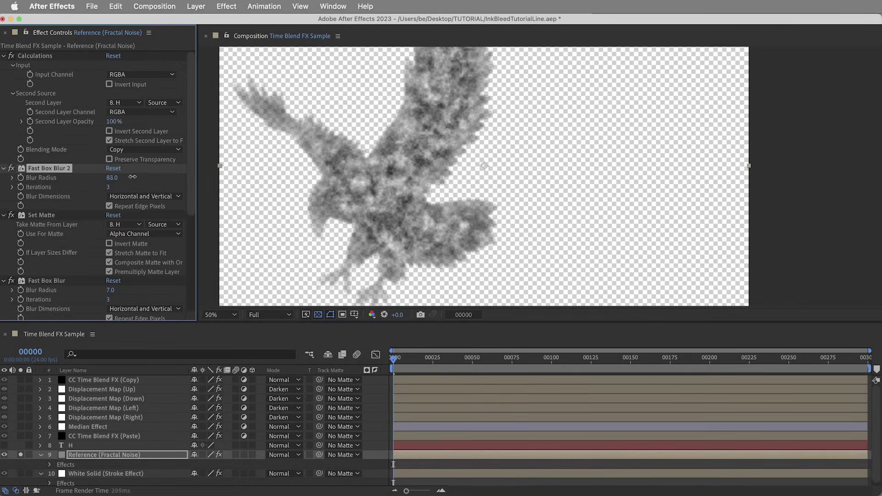
Scrub ahead to frame 00151 to see the bird-shaped ink bleed
scroll(137, 176, up, 10)
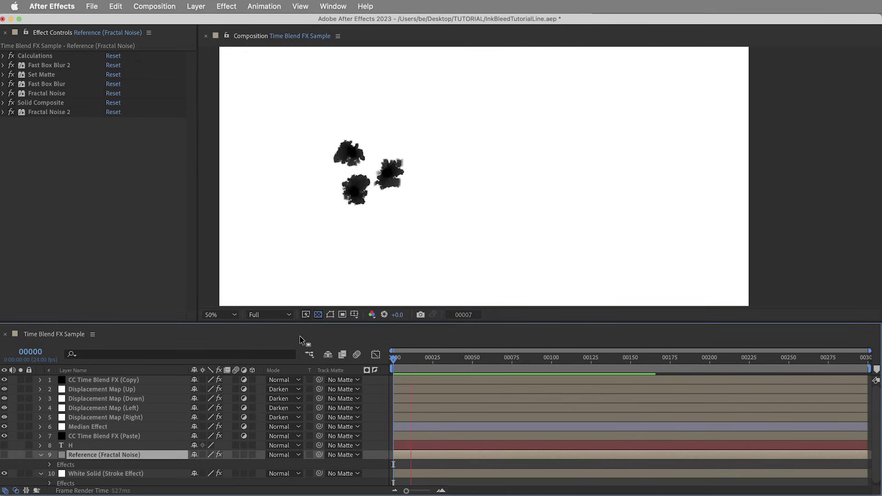
drag(457, 363, 640, 360)
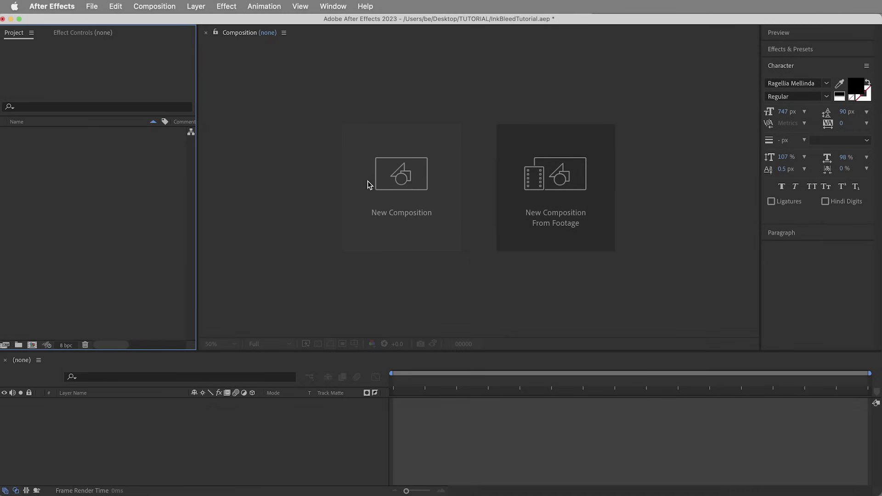
Create the Nevermore composition and add a solid named White Solid
click(408, 177)
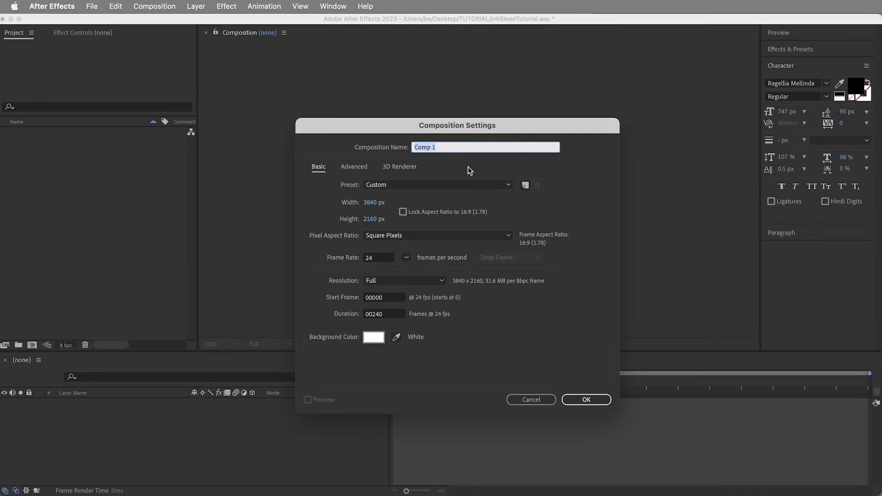
text(N)
key(Return)
key(super+y)
key(Right)
key(BackSpace)
key(BackSpace)
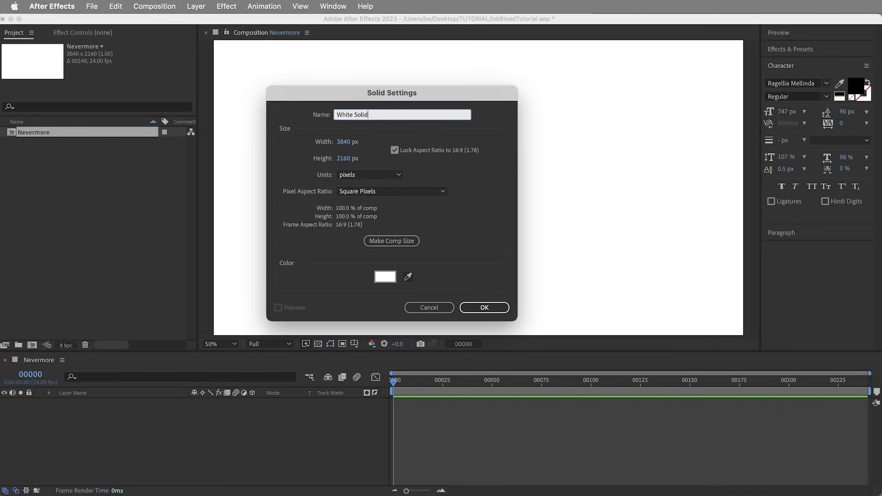
key(Return)
Type 'Nevermore' as a text layer, nudge it down, and trace a mask along the letter e
click(478, 192)
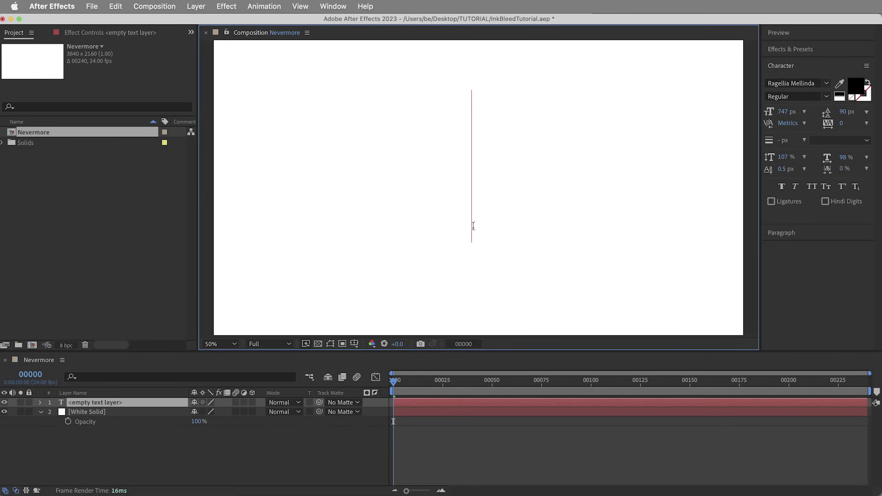
text(Nevermore)
key(Escape)
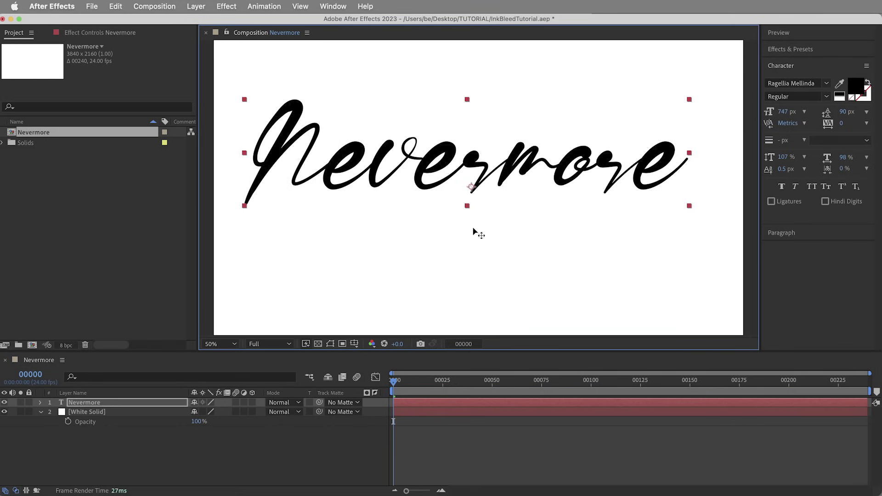
drag(489, 197, 490, 217)
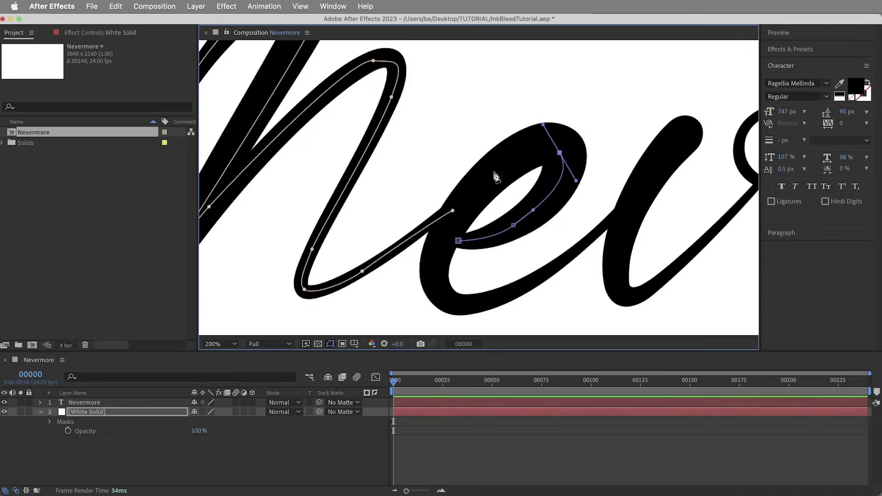
drag(468, 196, 448, 225)
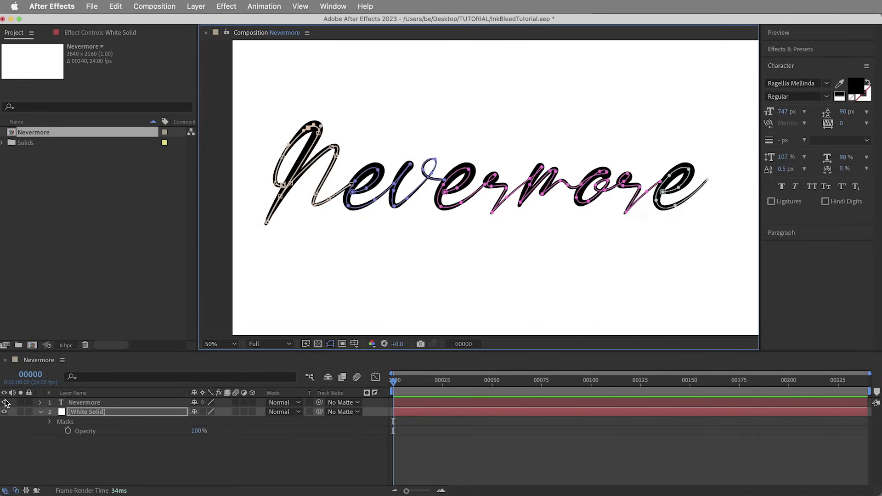
Hide the text layer and give White Solid a Stroke on all masks, colour 000000, brush size 3
click(5, 402)
click(84, 412)
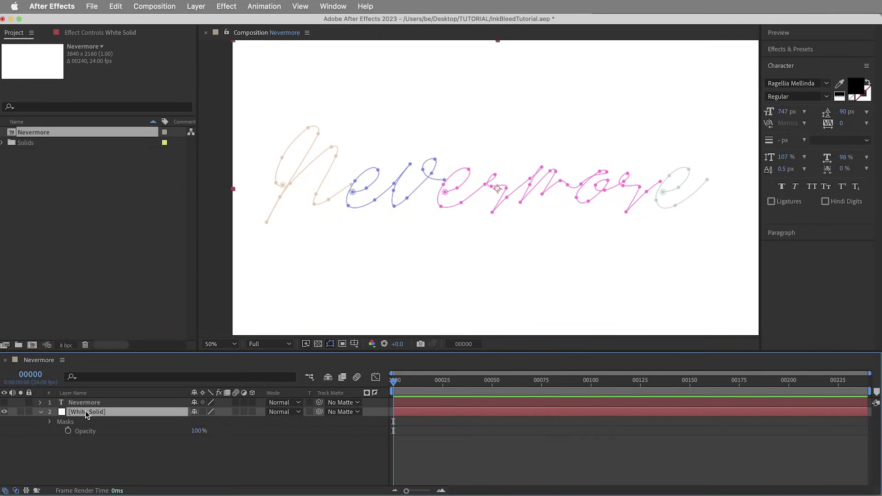
click(790, 49)
text(stroke)
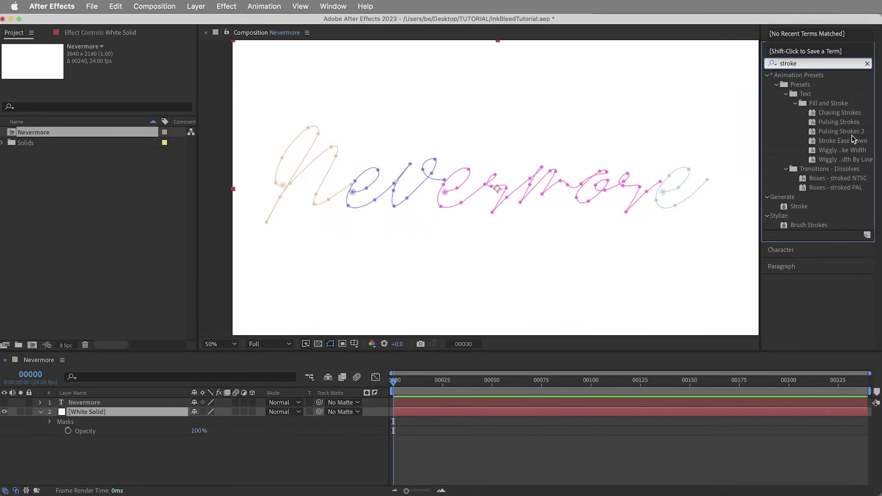
double_click(798, 206)
click(110, 74)
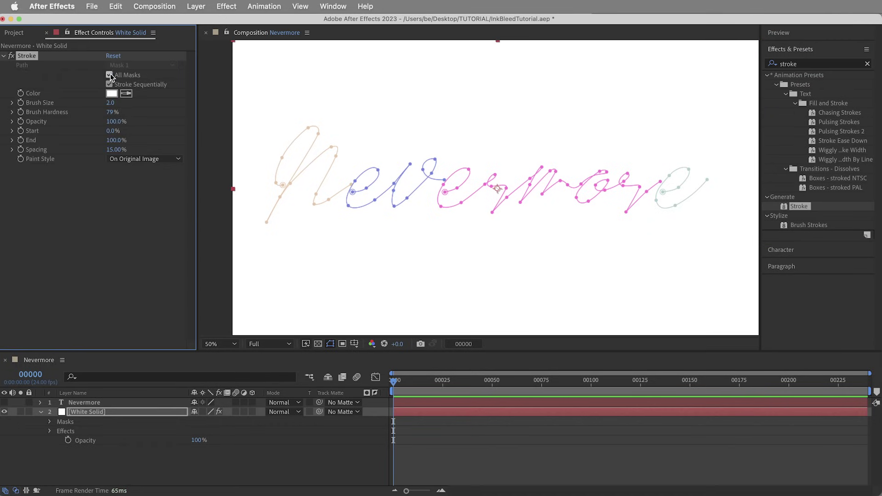
click(111, 94)
text(000000)
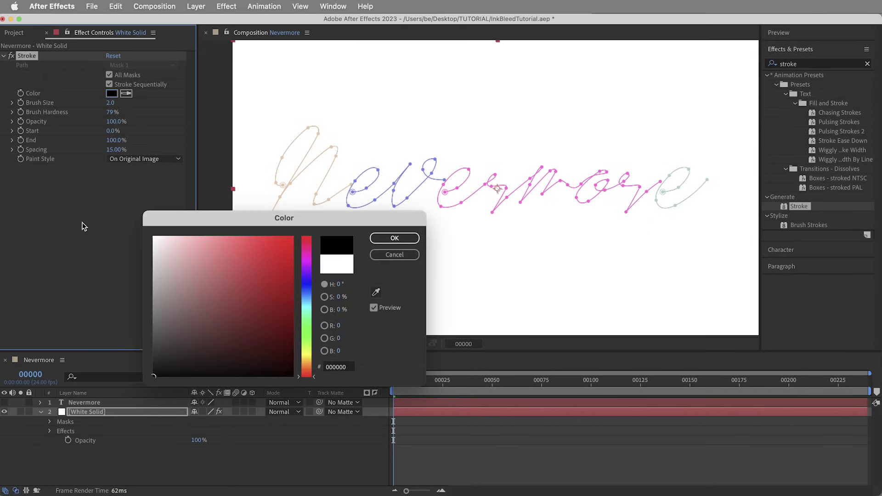
key(Return)
click(110, 102)
text(3)
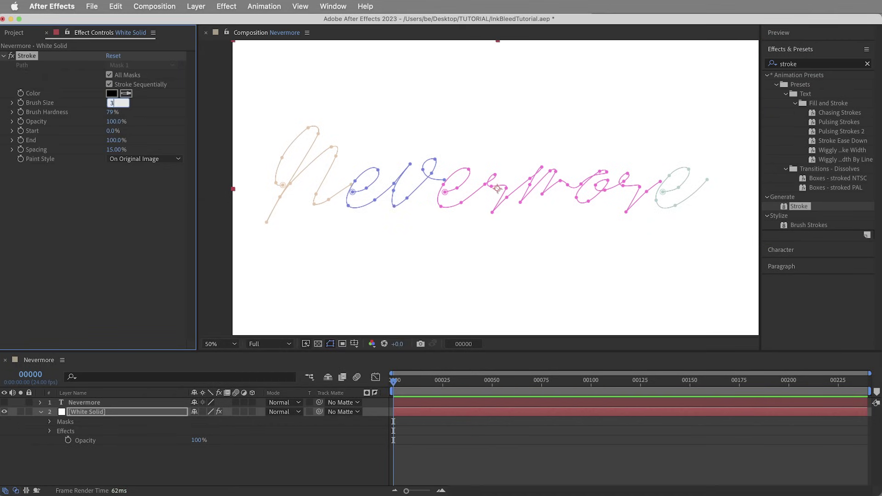
key(Return)
Keyframe the stroke End from 0% at frame 0 to 100% at frame 67, then preview
drag(113, 140, 24, 143)
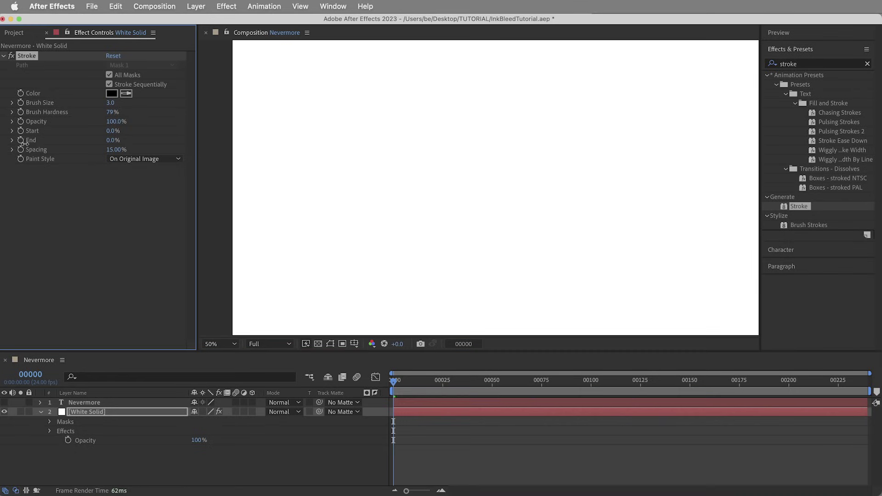
click(21, 140)
key(u)
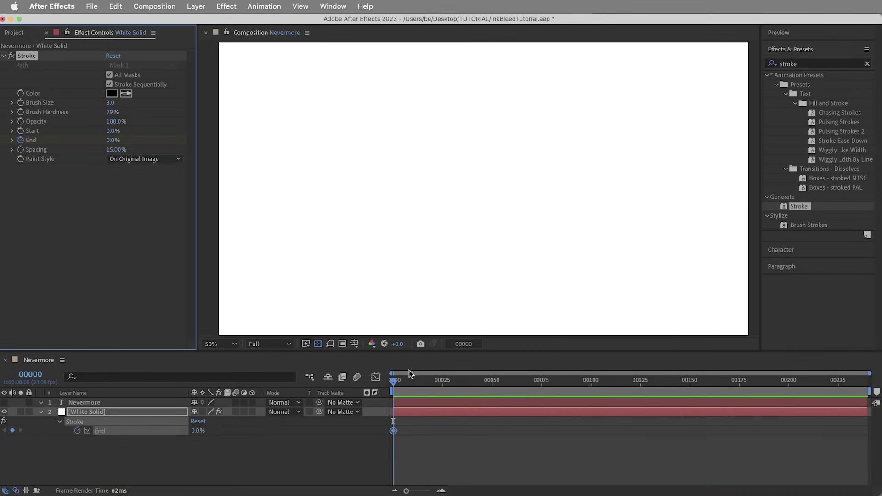
drag(410, 375, 526, 391)
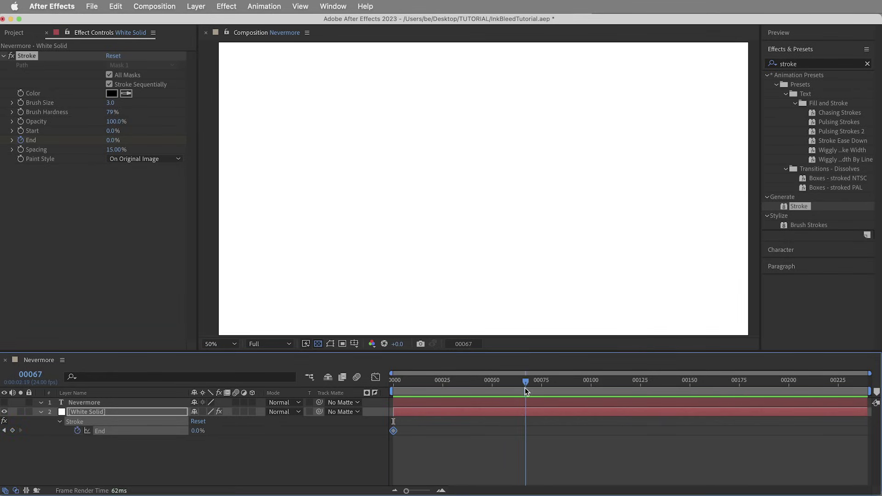
mouse_move(195, 431)
mouse_down()
mouse_move(306, 425)
mouse_move(452, 435)
mouse_up()
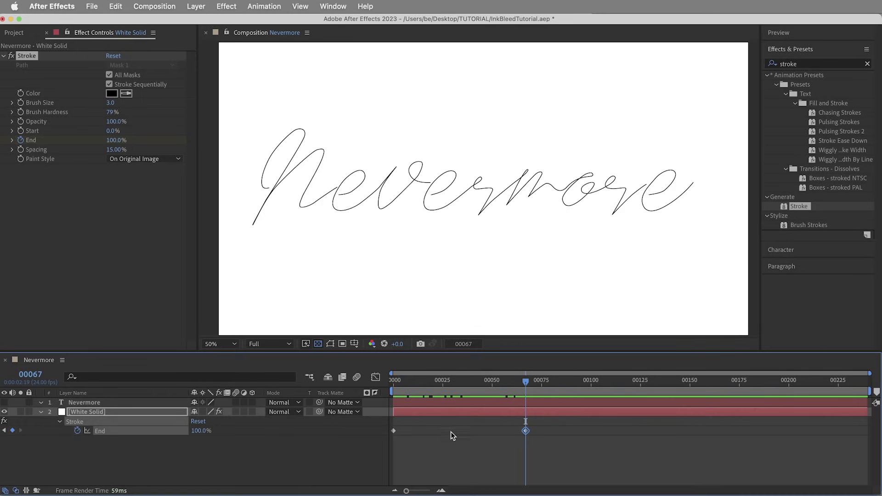
mouse_move(528, 383)
mouse_down()
mouse_move(400, 382)
mouse_move(546, 388)
mouse_up()
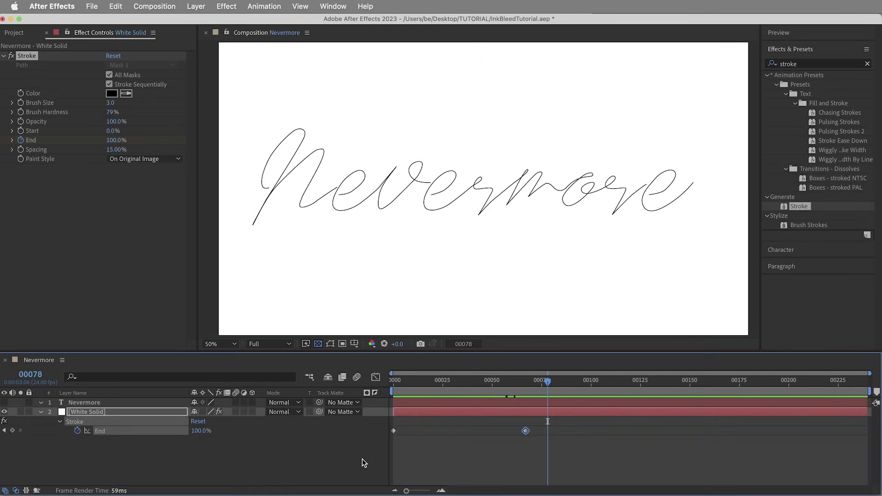
Solo the Nevermore text layer, rename it 'Displacement Reference', and zoom in on its letters
key(u)
click(253, 450)
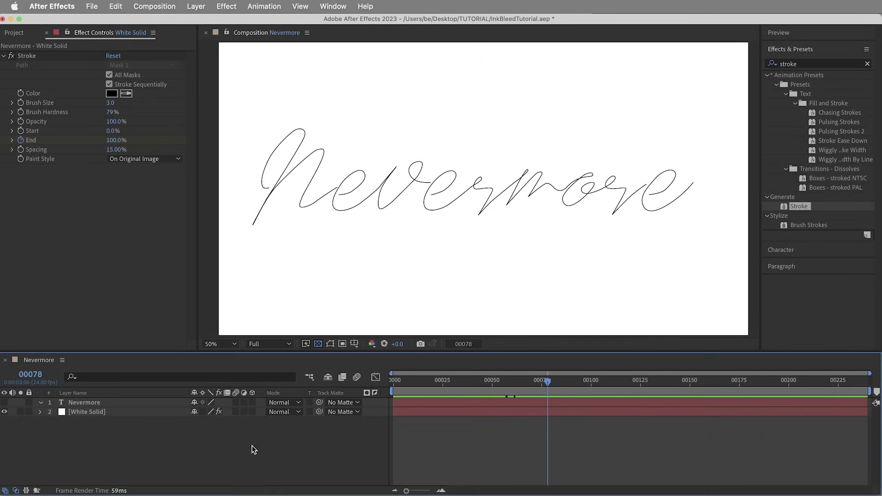
click(85, 403)
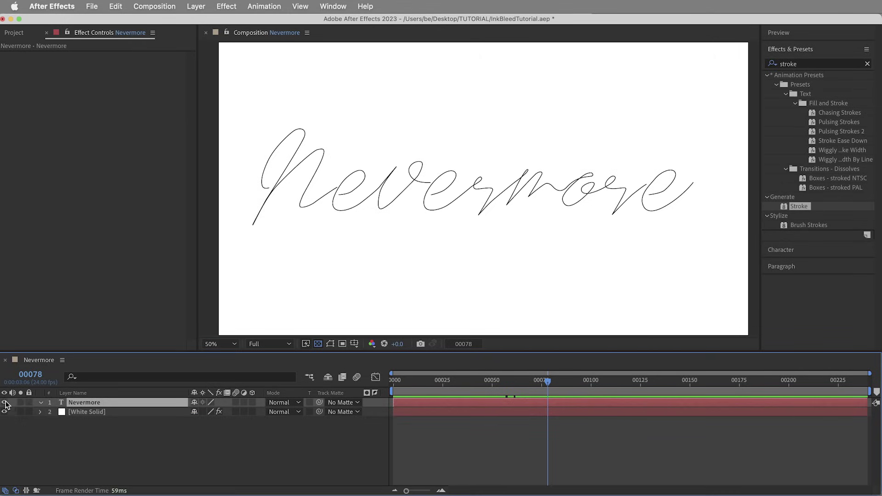
click(21, 402)
key(Return)
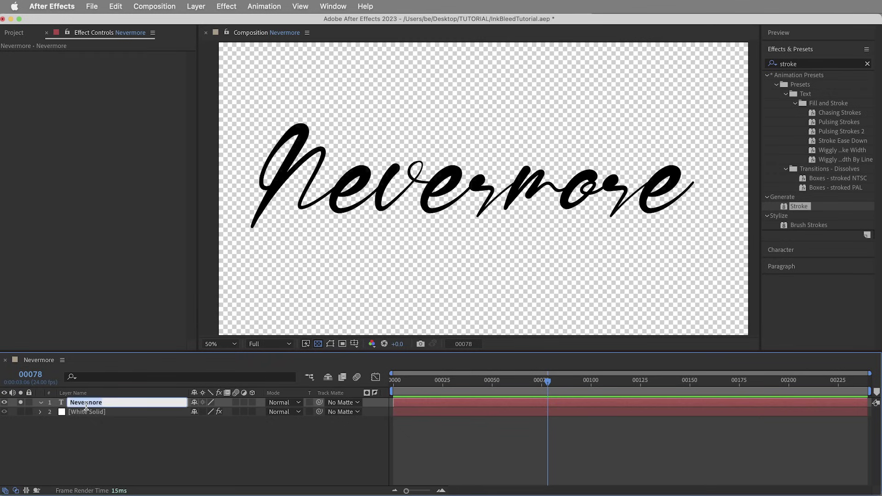
text(Displacement Reference)
key(Return)
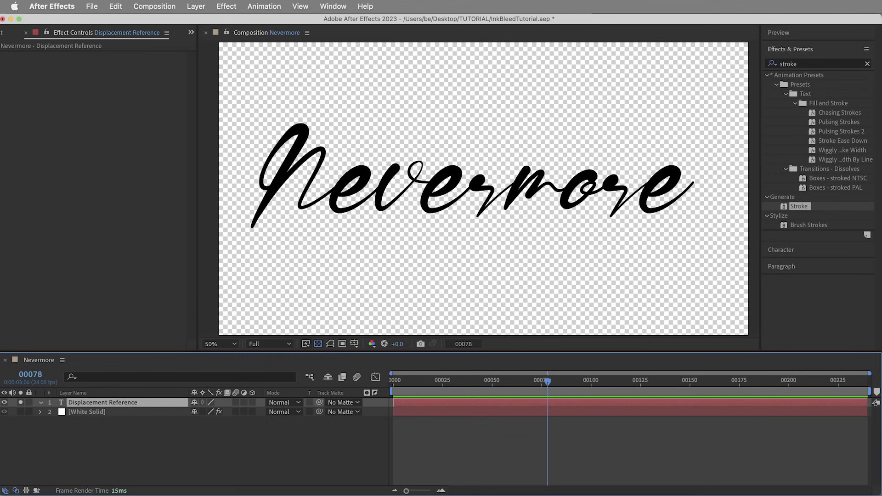
scroll(466, 230, up, 2)
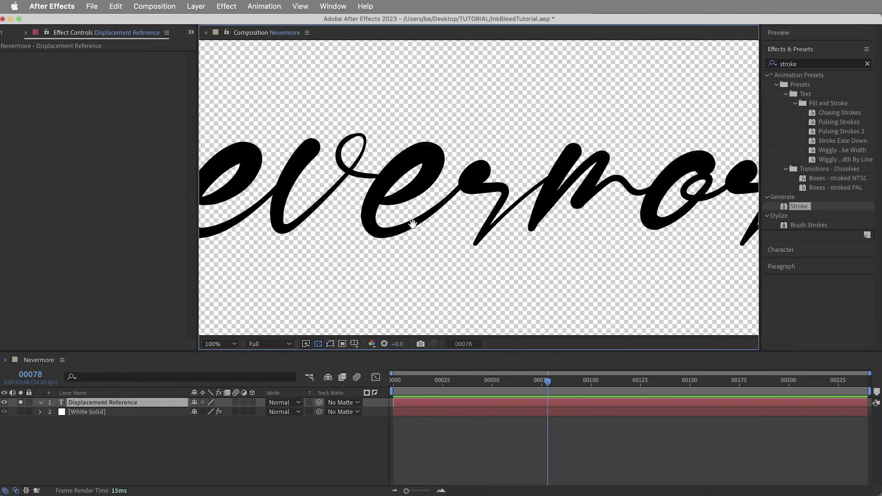
drag(466, 230, 618, 250)
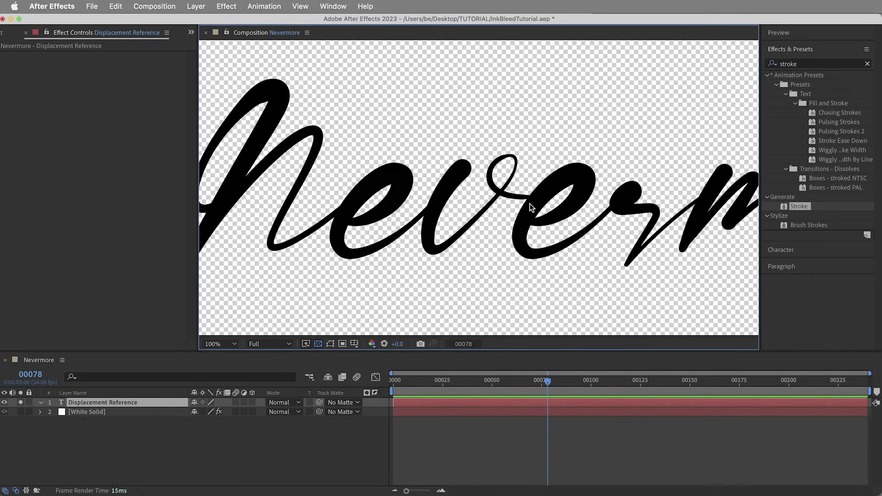
scroll(506, 198, up, 2)
drag(551, 205, 423, 198)
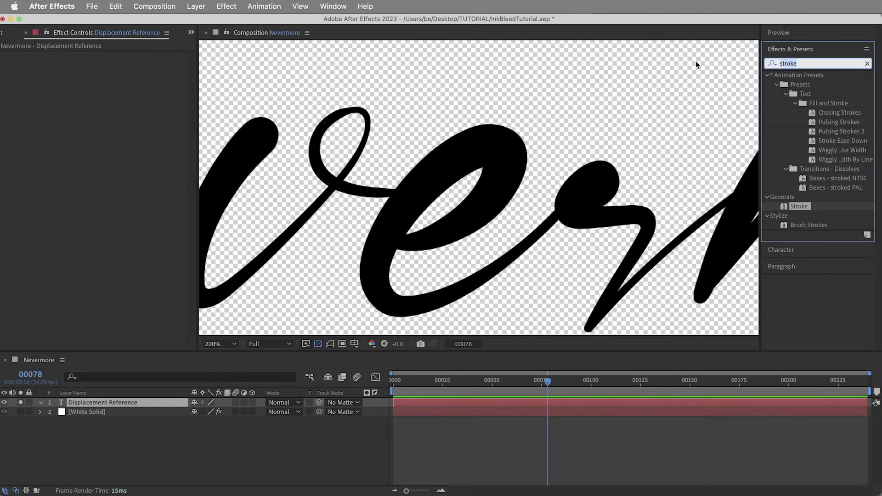
Apply Fast Box Blur to the text layer with a blur radius of 20
text(fast box)
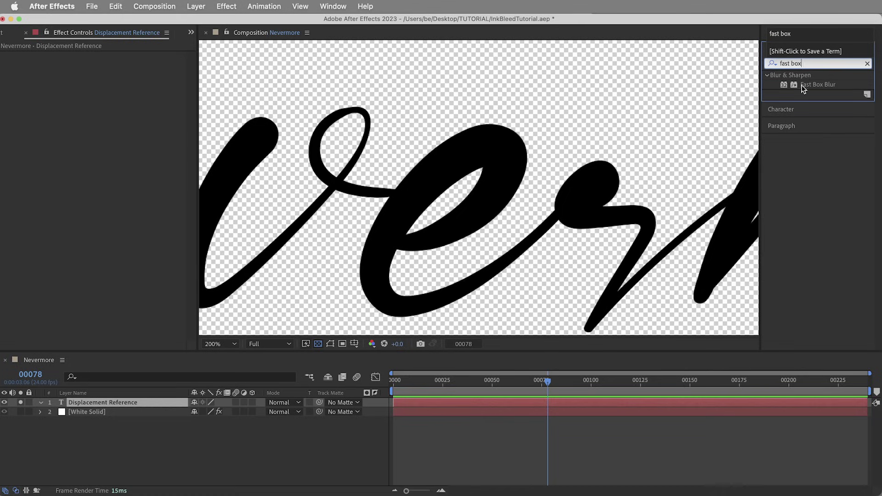
double_click(818, 85)
click(112, 65)
text(20)
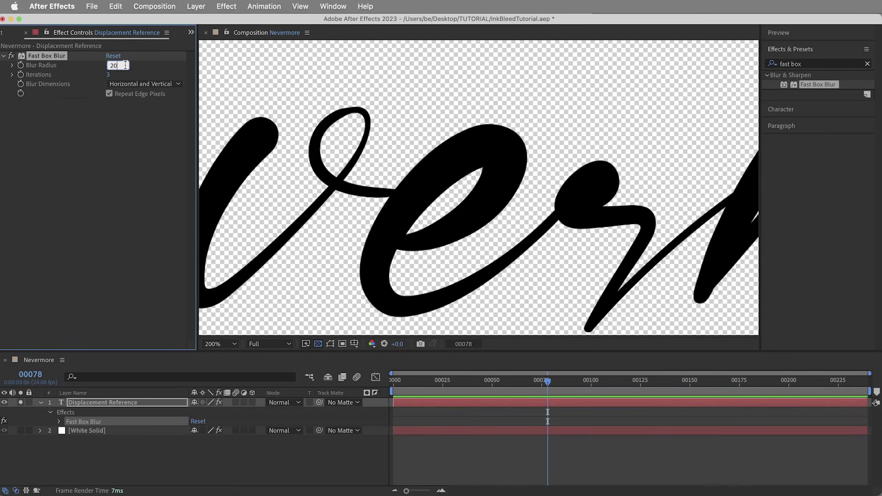
key(Return)
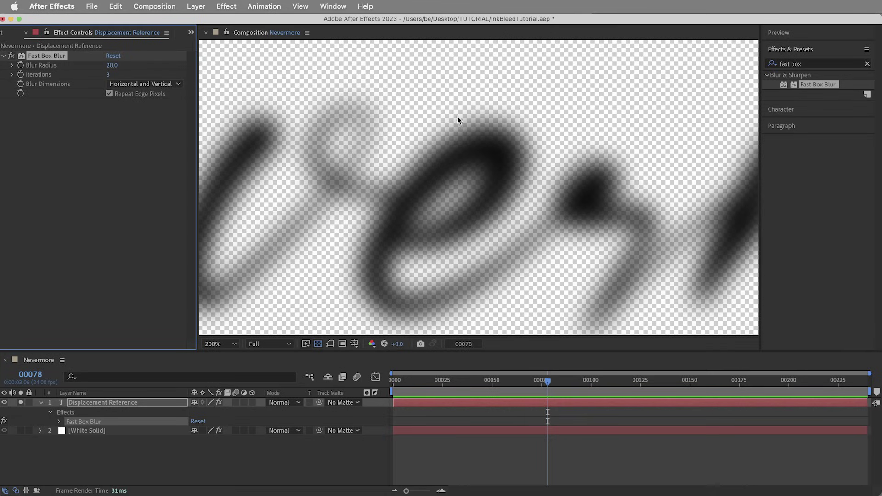
Add Set Matte and a second Fast Box Blur with radius 2.0
click(825, 63)
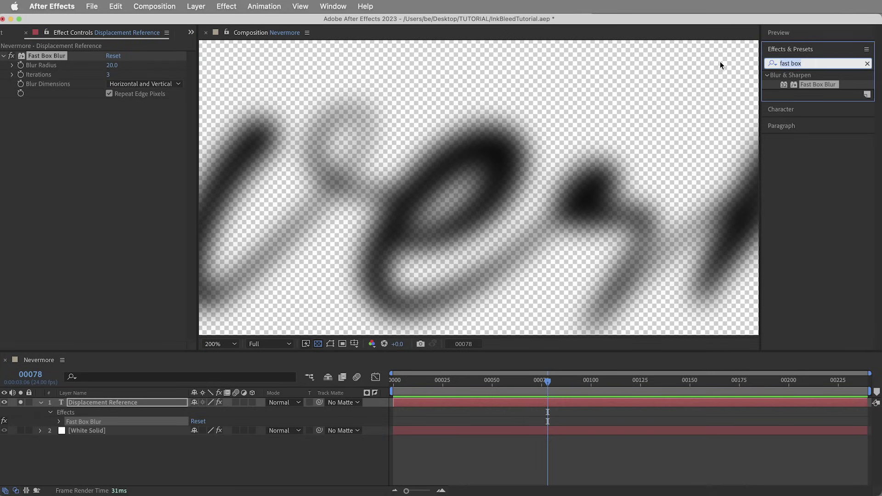
text(set)
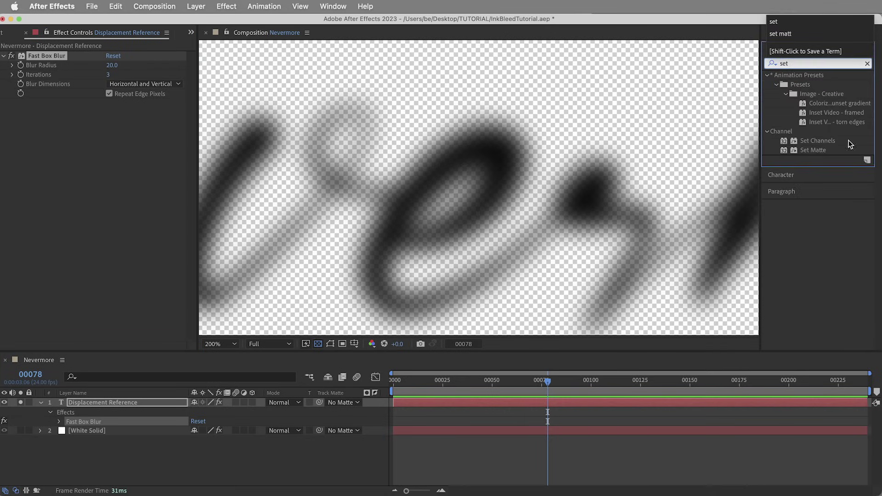
double_click(814, 150)
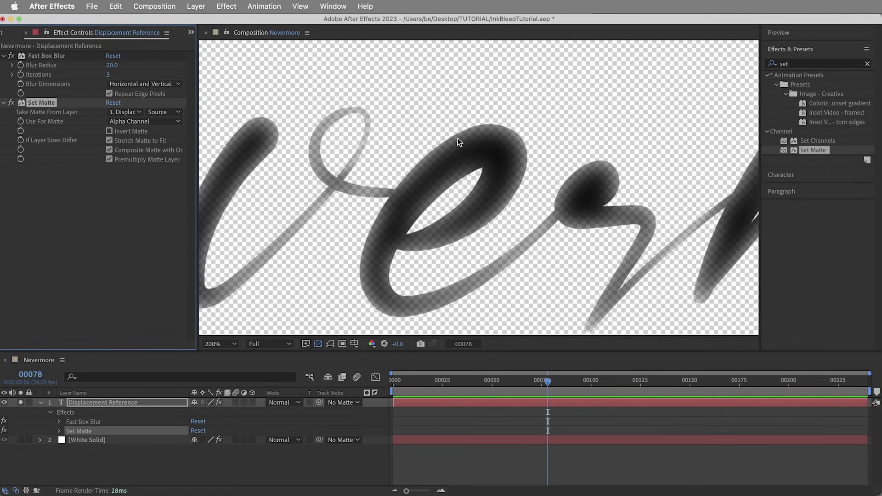
click(804, 64)
click(809, 90)
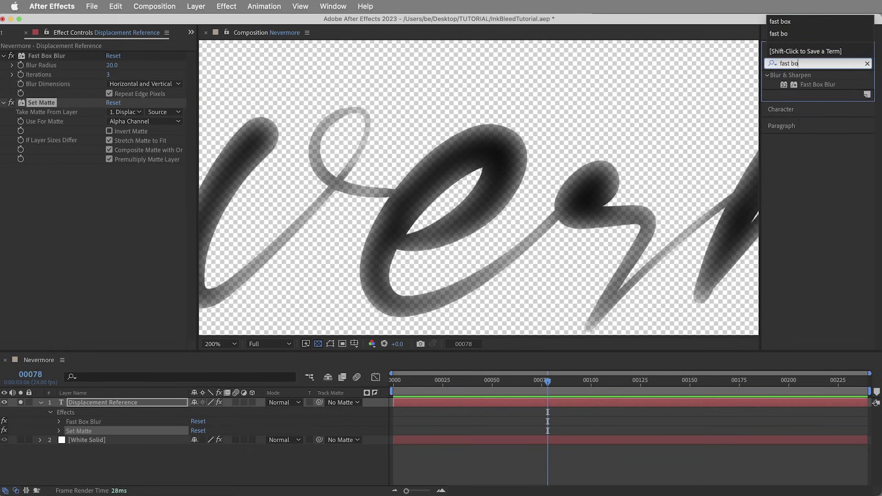
double_click(808, 86)
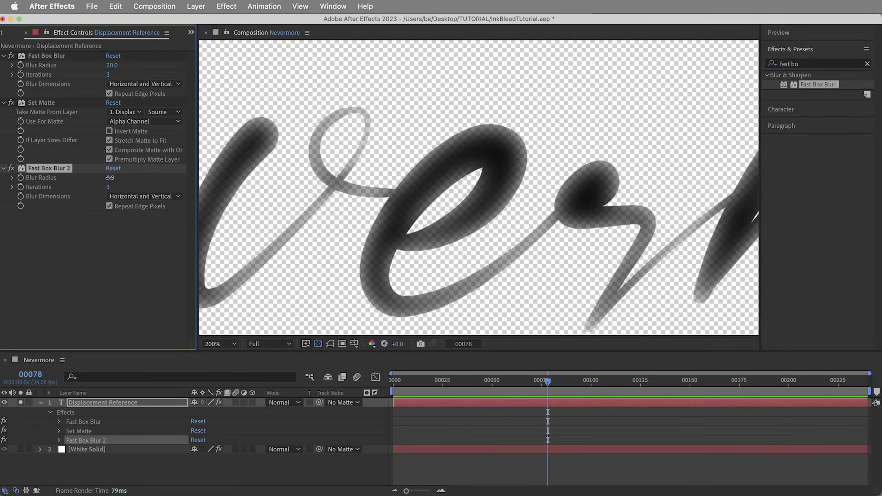
drag(109, 178, 114, 178)
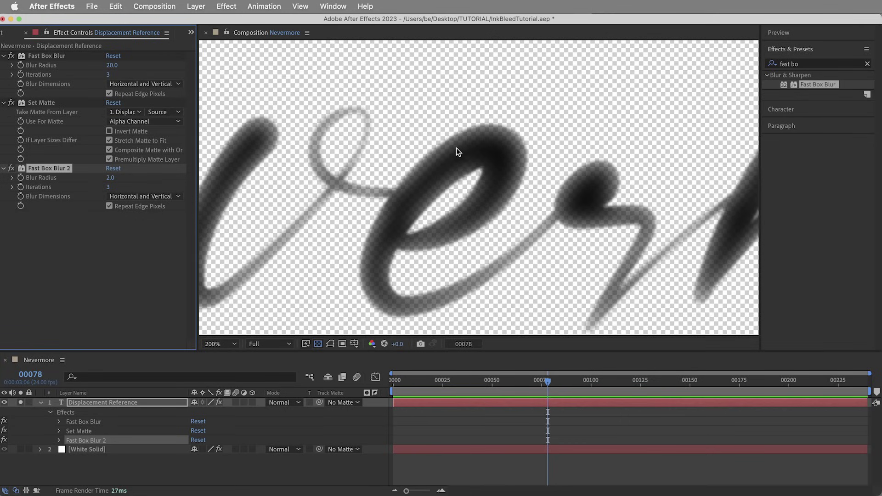
Apply Fractal Noise to Displacement Reference and collapse the blur and Set Matte effects
click(817, 62)
text(fr)
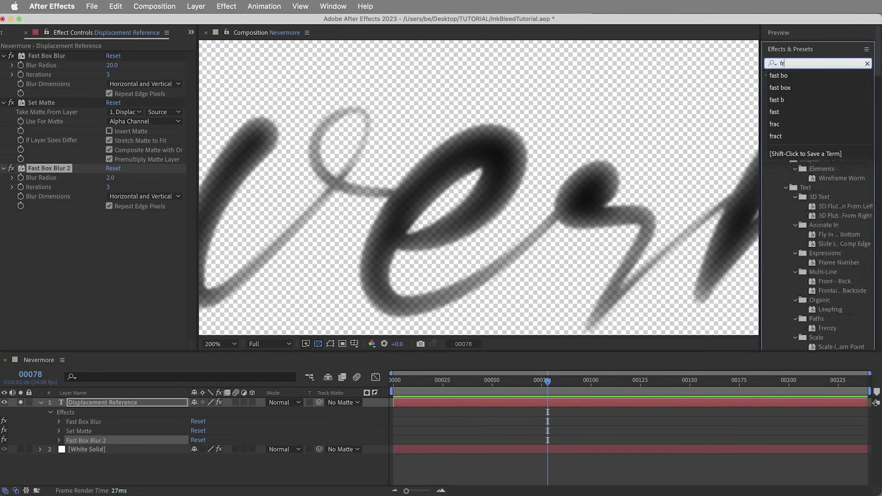
text(acta)
click(821, 121)
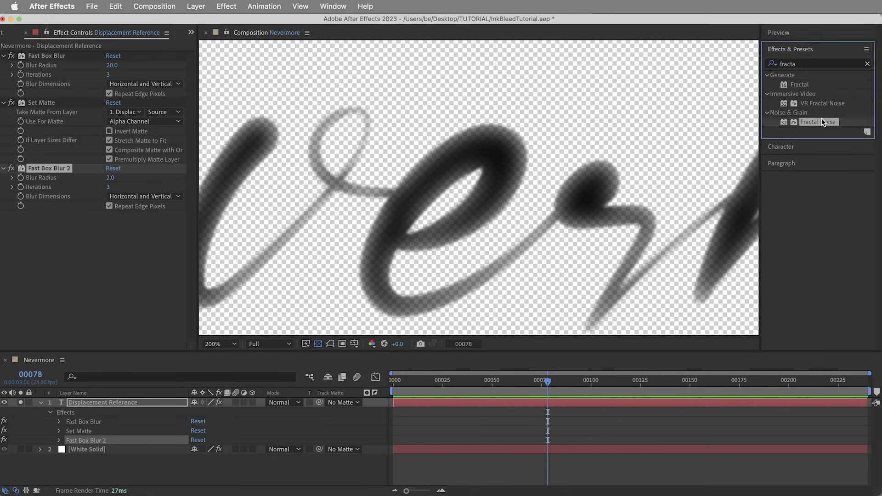
double_click(821, 121)
scroll(452, 181, down, 3)
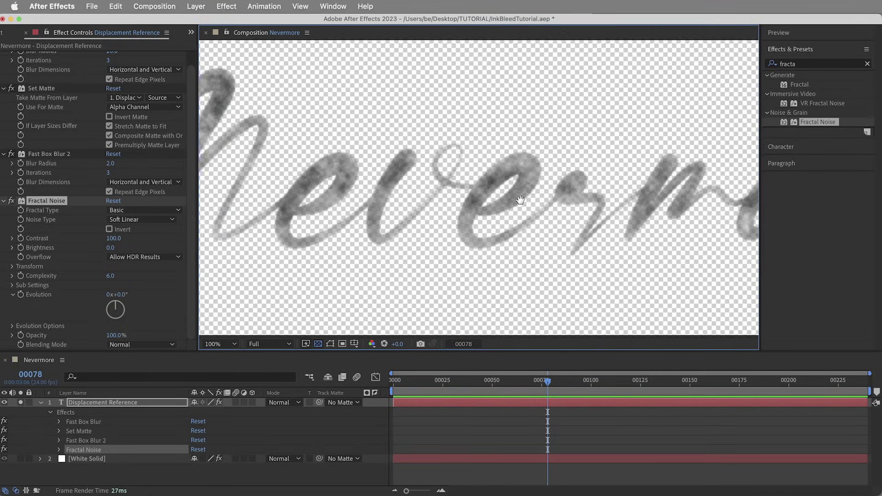
click(4, 153)
click(4, 103)
click(4, 55)
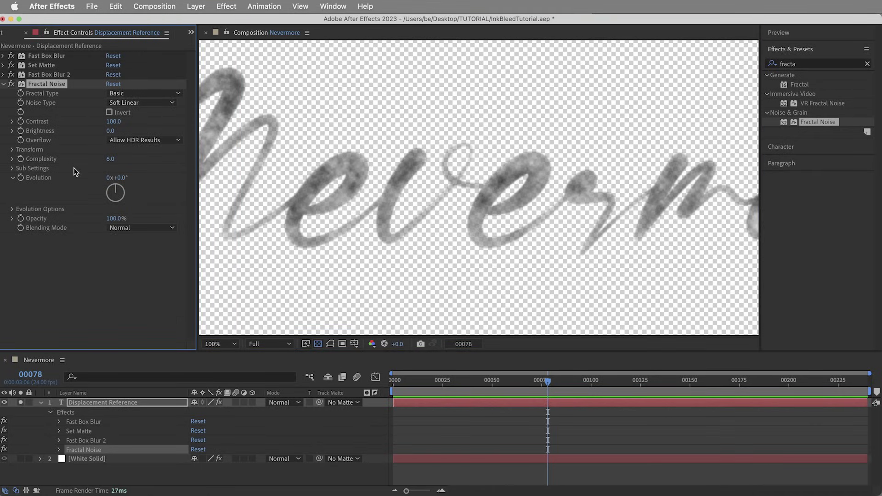
Set Fractal Noise Complexity to 10, Sub Influence to 90, and Blending Mode to None
click(110, 159)
text(10)
key(Return)
click(13, 169)
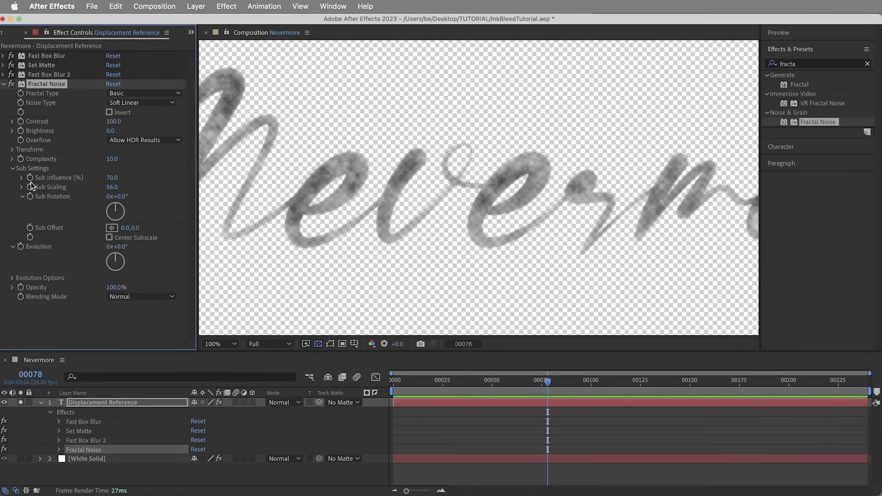
click(113, 177)
text(90)
key(Return)
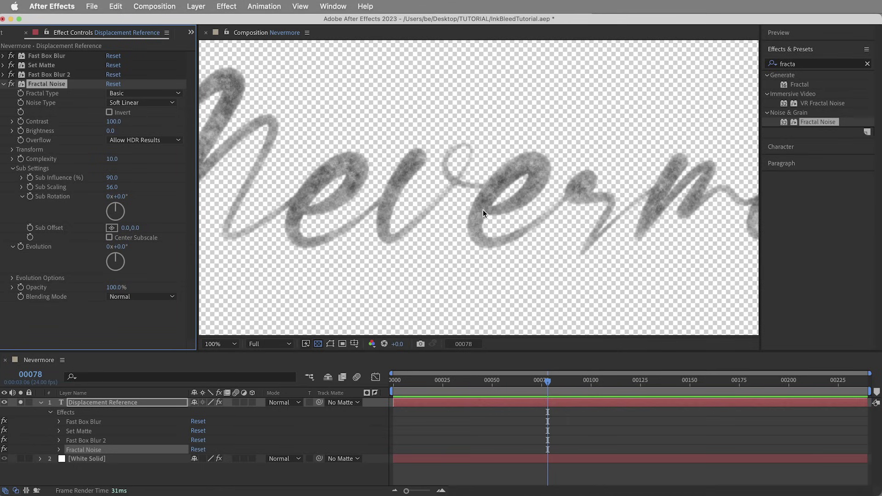
click(132, 297)
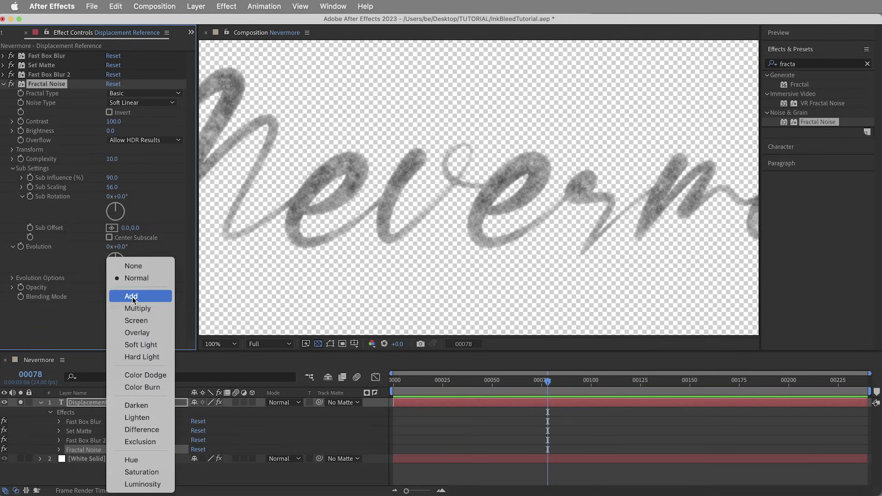
click(150, 266)
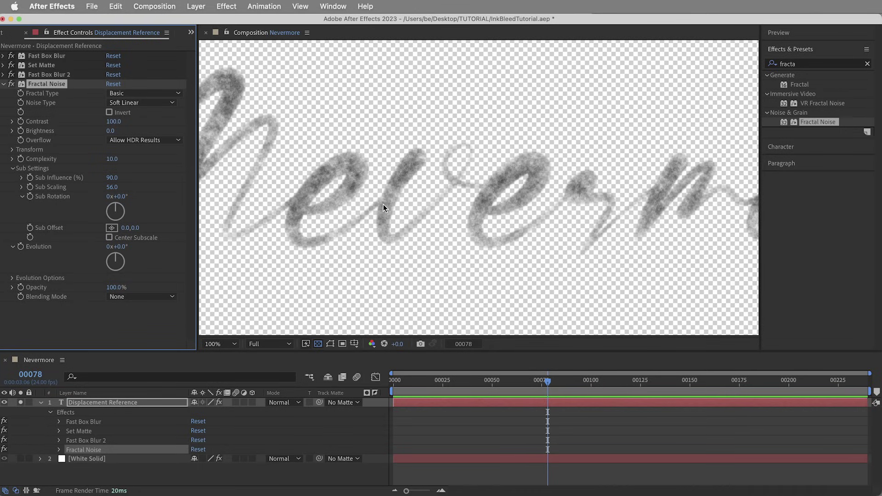
scroll(566, 258, down, 3)
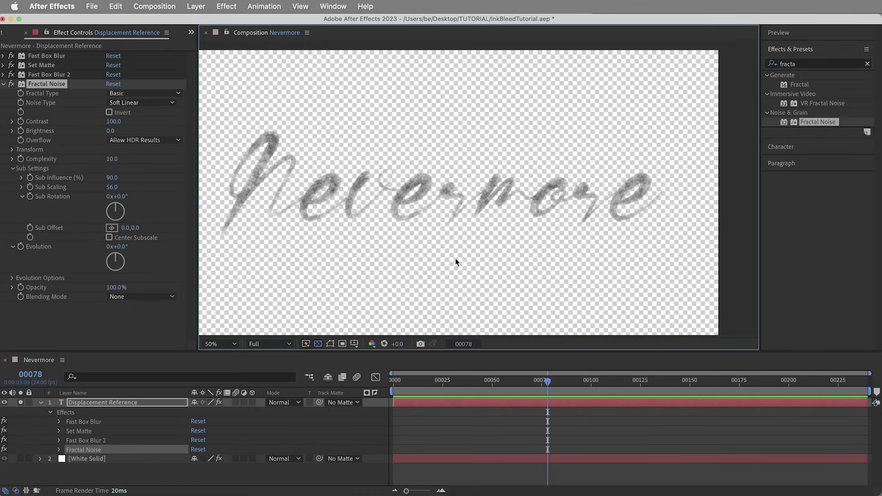
scroll(379, 271, up, 4)
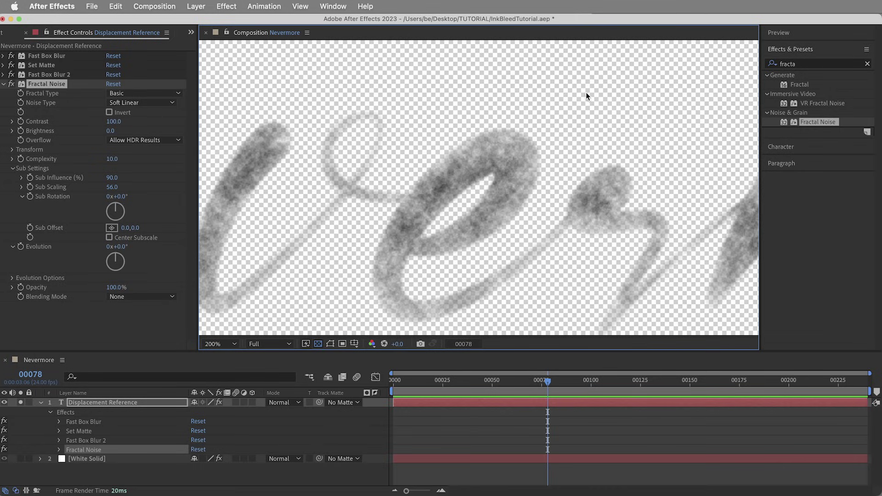
Apply Solid Composite to Displacement Reference and set its colour to 50% brightness grey (808080)
double_click(819, 64)
text(solid)
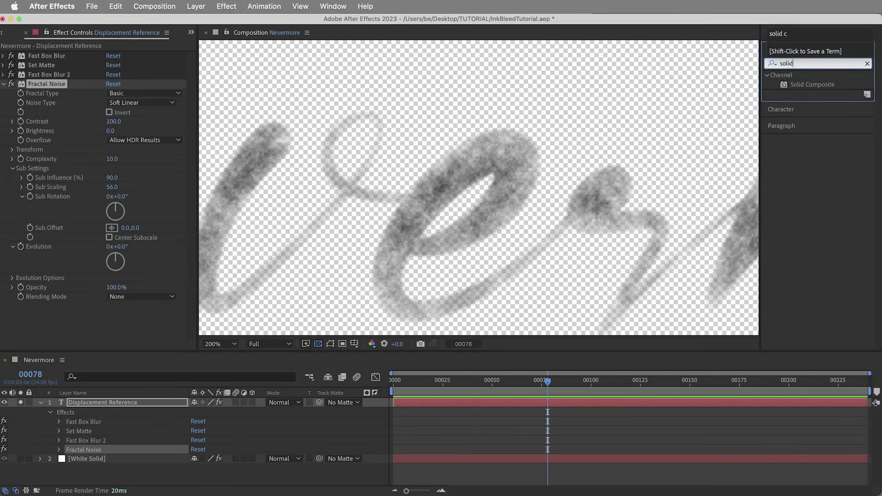
double_click(810, 86)
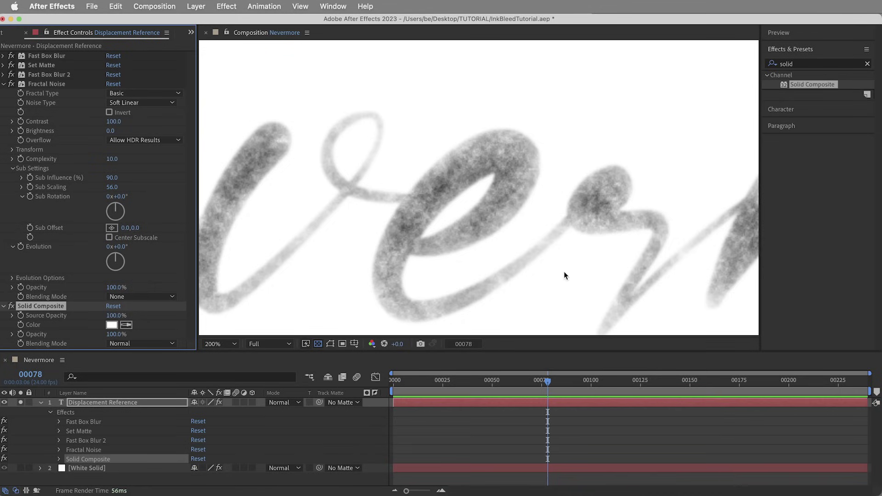
click(112, 324)
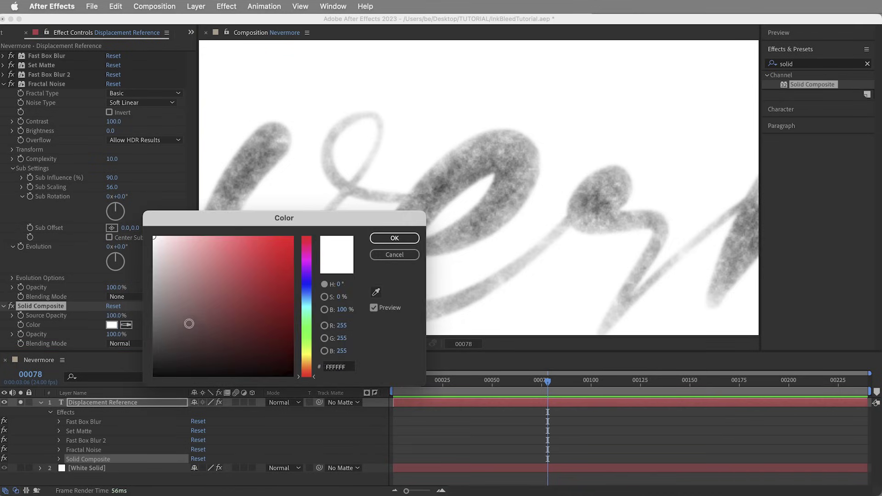
drag(344, 309, 321, 309)
click(345, 309)
text(50)
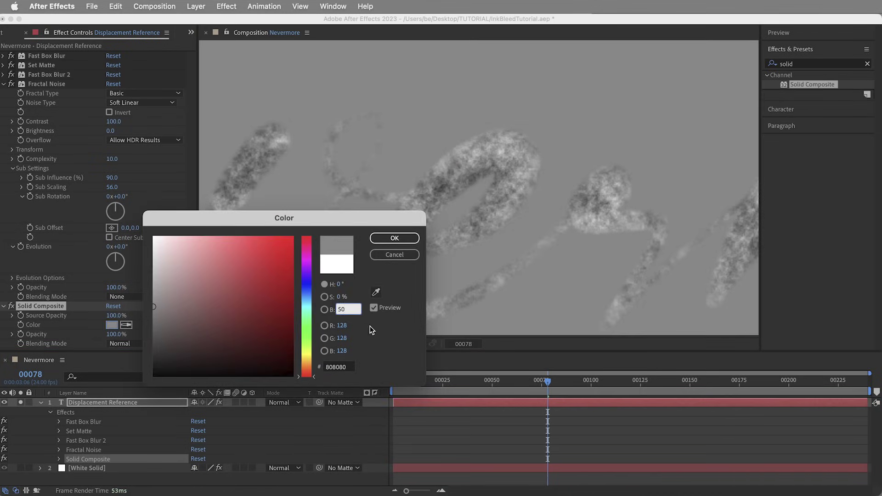
click(395, 238)
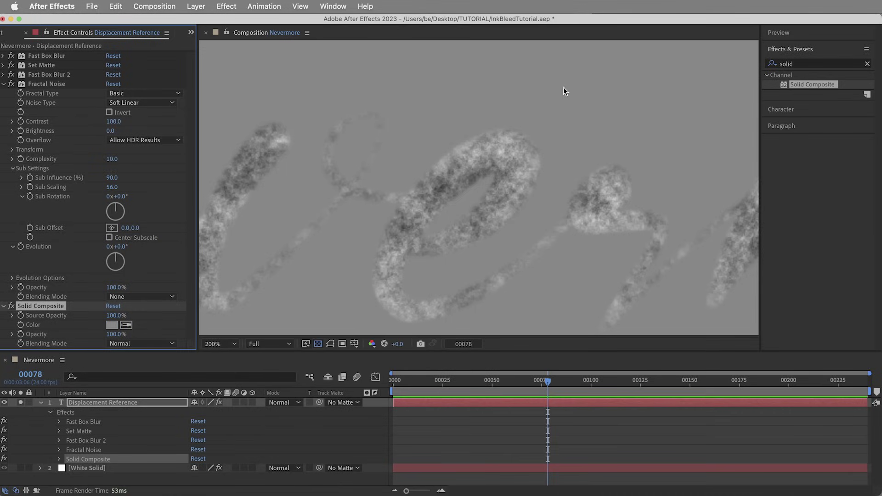
scroll(601, 116, down, 2)
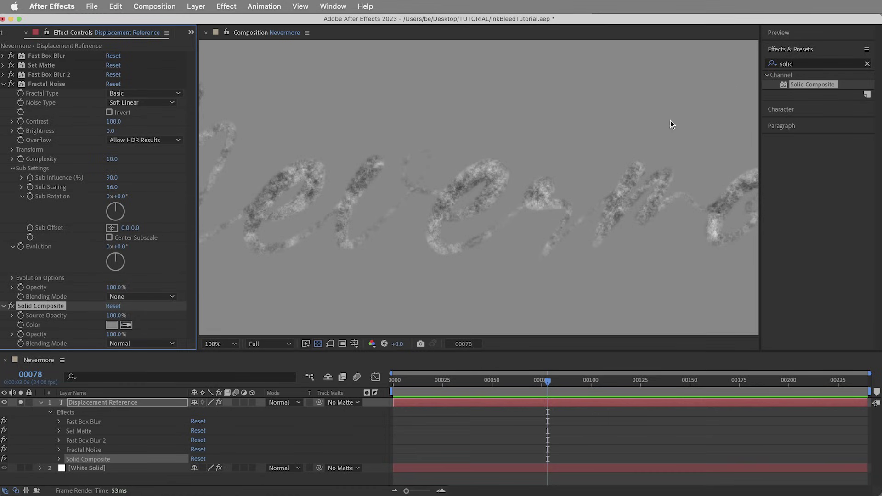
click(823, 63)
Add a second Fractal Noise to Displacement Reference with its opacity at 8%
text(fracta)
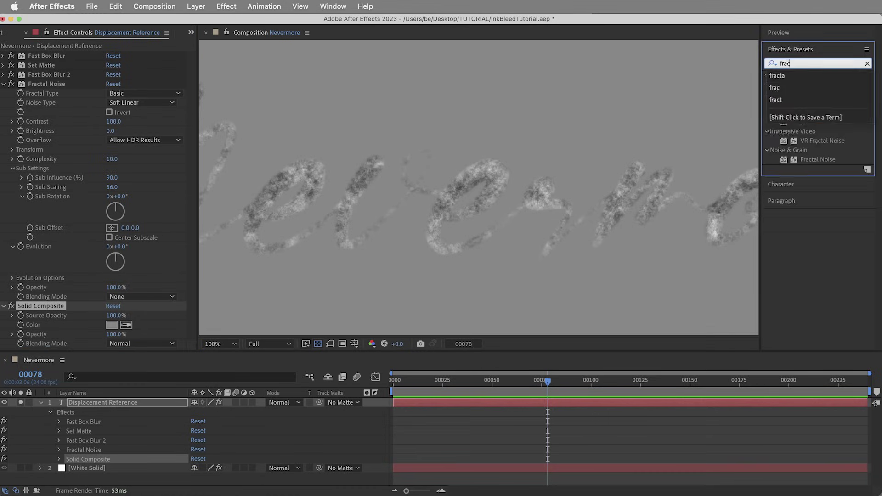
double_click(841, 122)
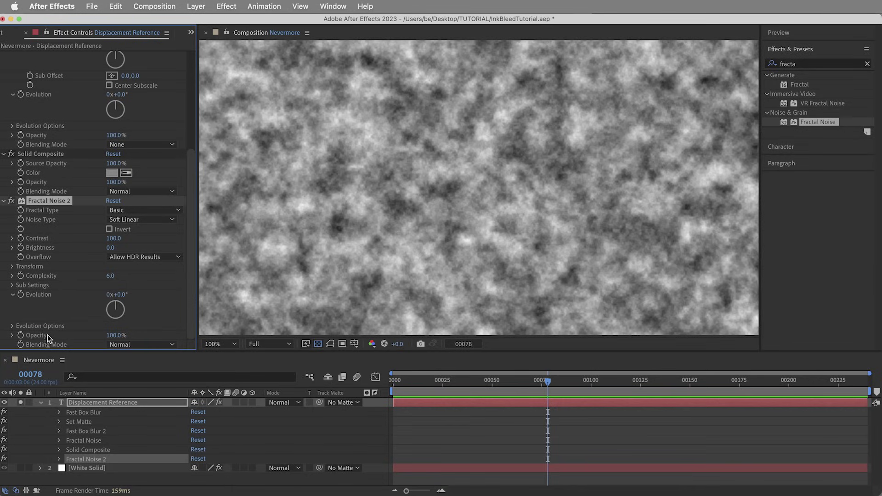
click(116, 335)
text(8)
key(Return)
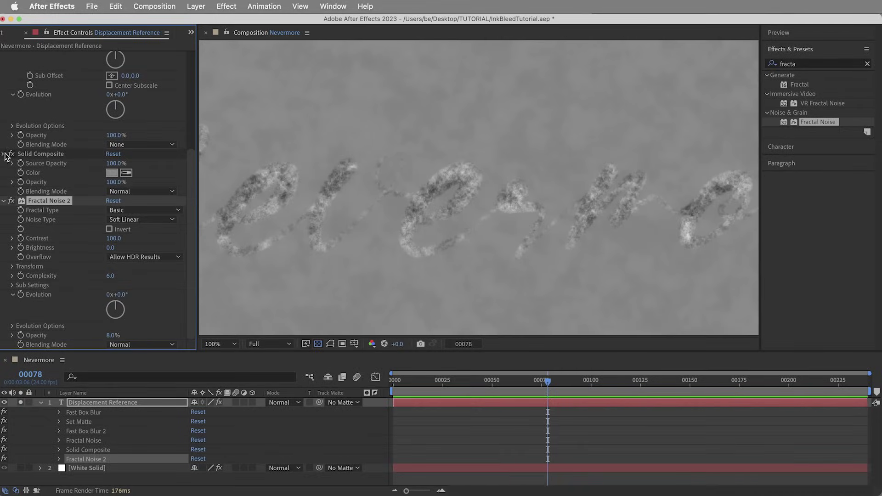
Collapse the Solid Composite, Fractal Noise and Fractal Noise 2 settings in Effect Controls
click(4, 158)
scroll(6, 156, up, 5)
click(3, 84)
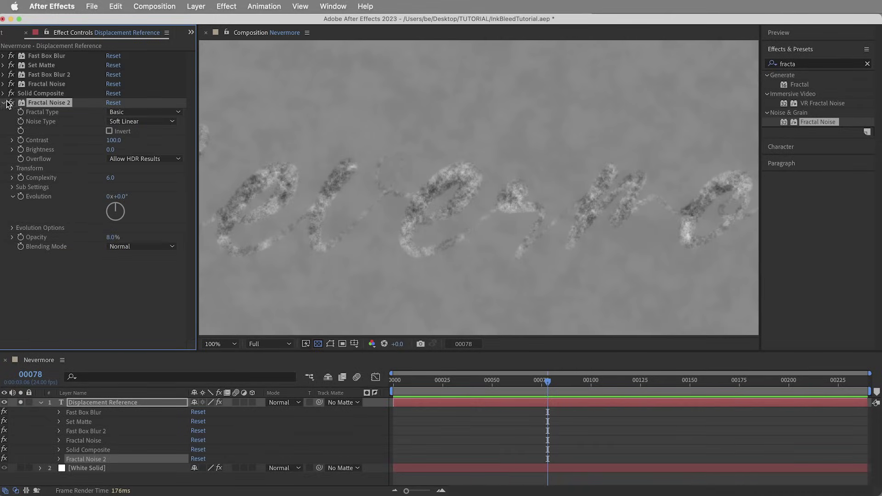
click(3, 102)
scroll(491, 222, up, 2)
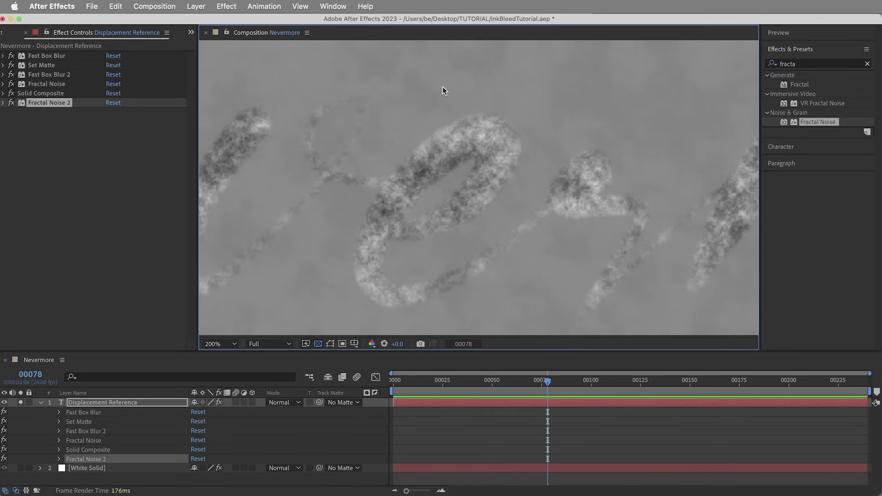
scroll(492, 144, down, 2)
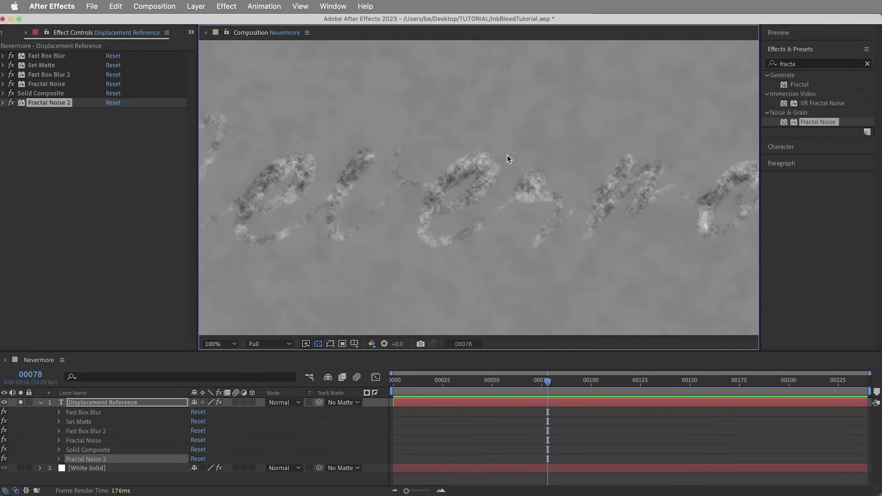
Hide Displacement Reference and add an adjustment layer named 'Displacement - Up'
click(40, 402)
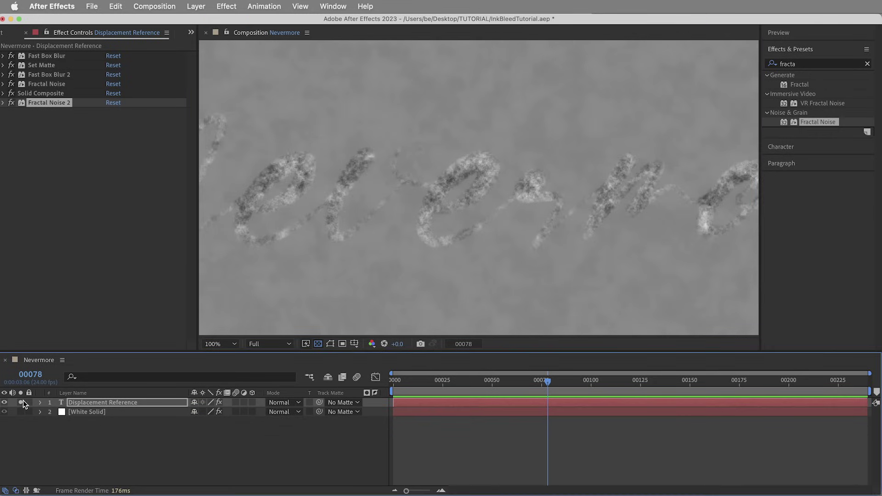
click(5, 402)
click(87, 432)
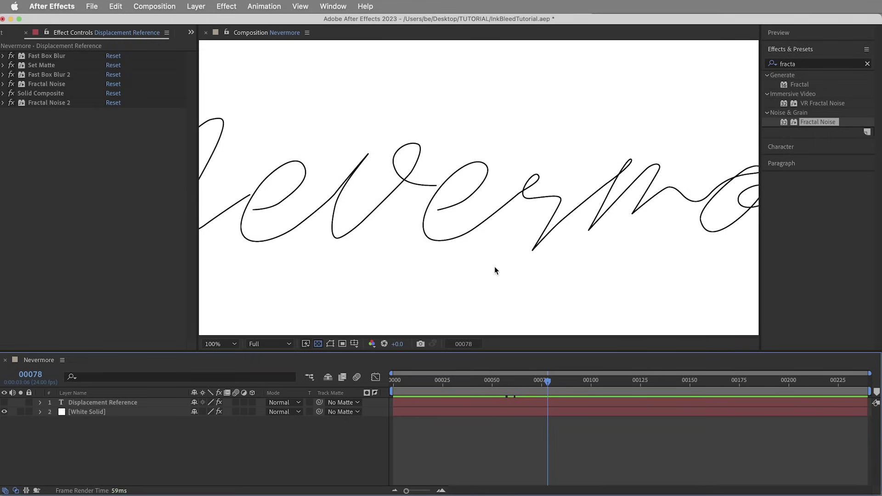
click(192, 6)
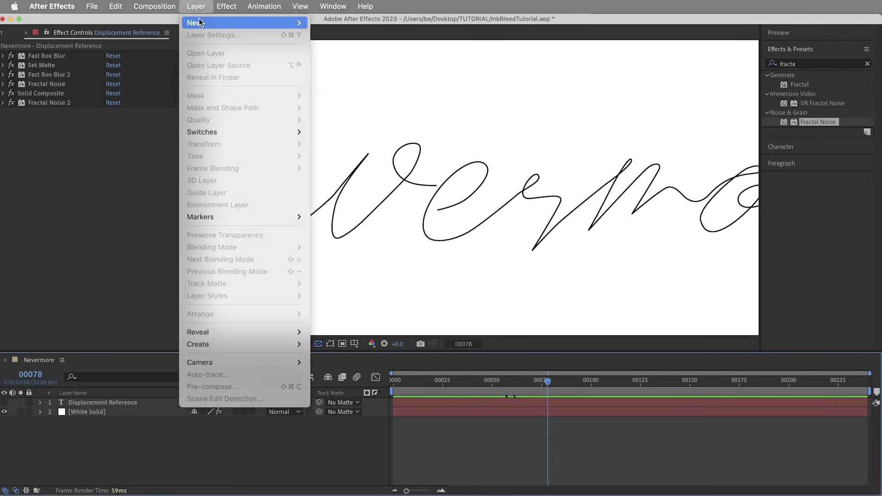
mouse_move(202, 22)
click(342, 94)
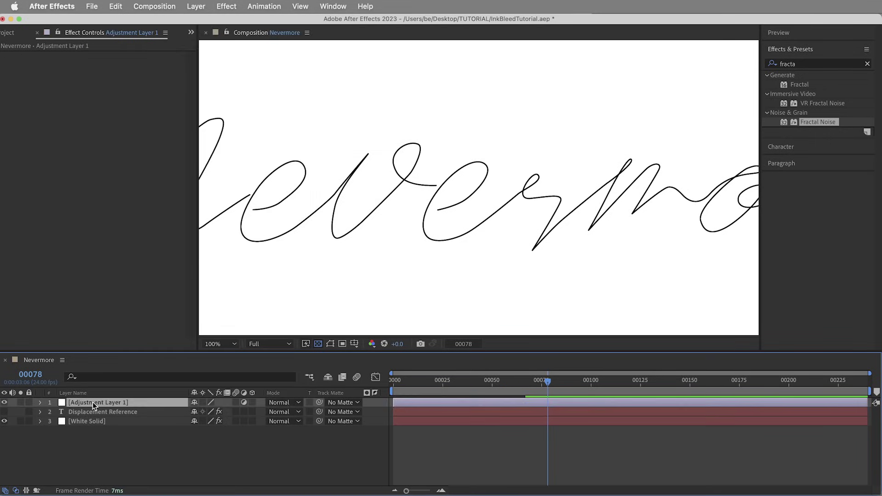
key(Return)
text(Displacement - U)
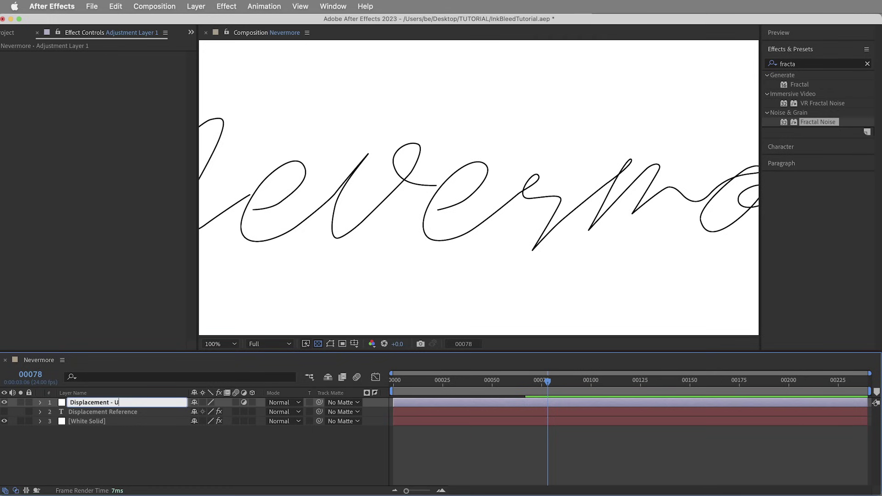
text(p)
key(Return)
Apply Displacement Map driven by Displacement Reference using Effects & Masks
click(820, 62)
text(d)
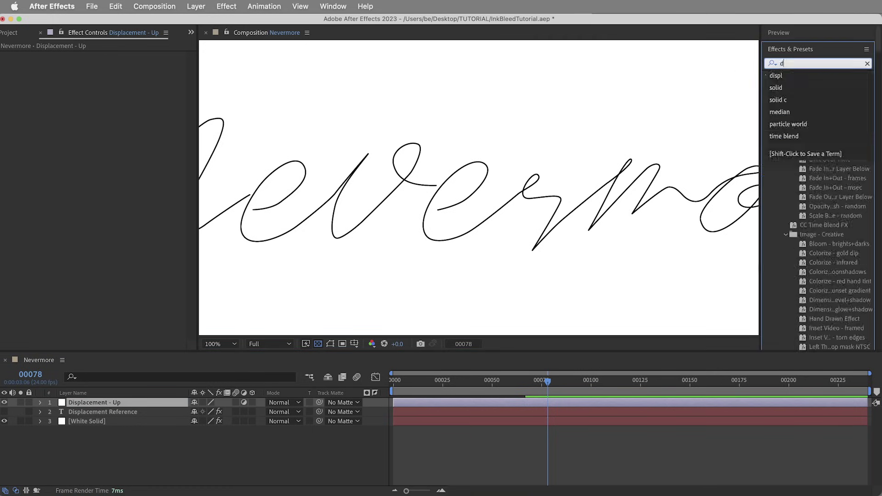
text(ispla)
double_click(819, 131)
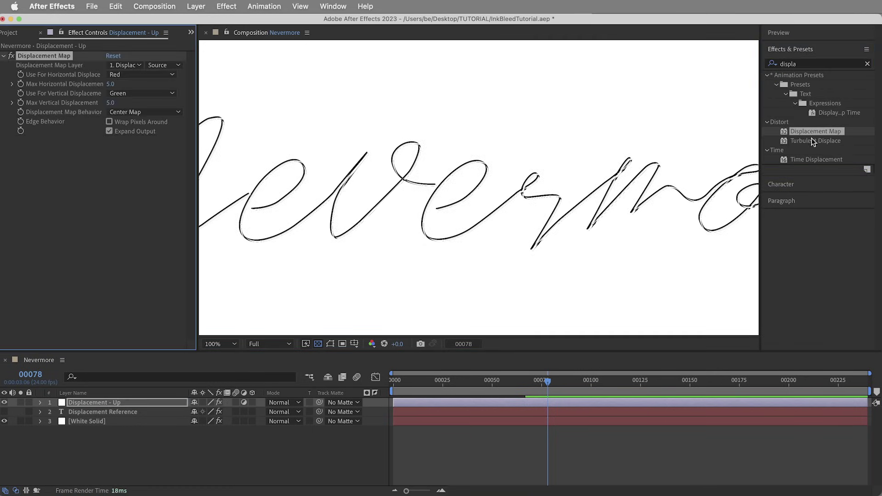
click(125, 64)
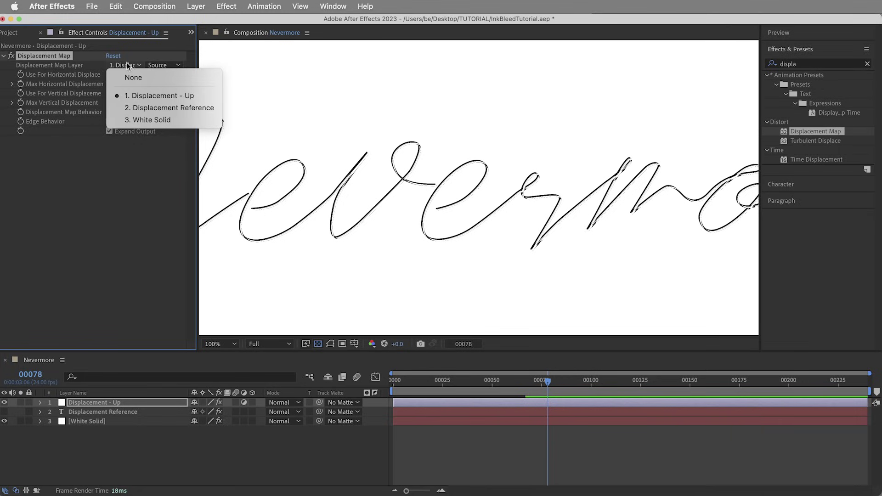
click(169, 108)
click(168, 65)
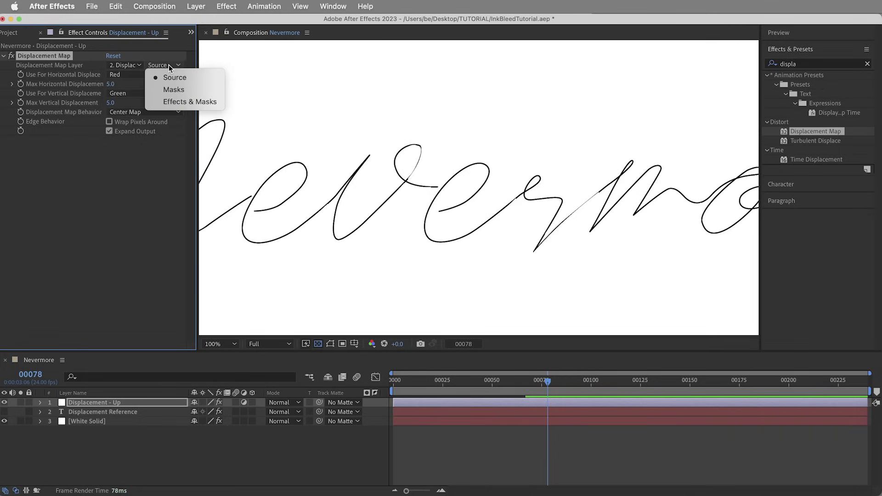
click(190, 102)
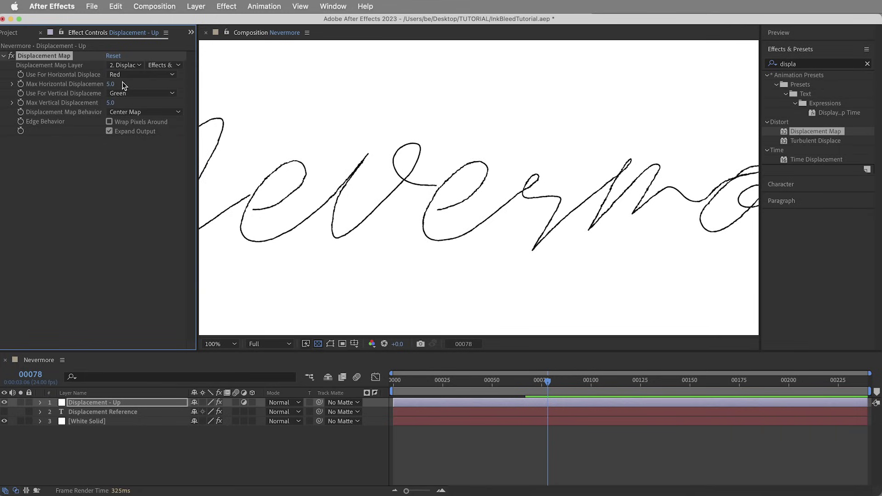
Set horizontal displacement to 0 and vertical to 10, then enable the Displacement Map
text(0)
key(Tab)
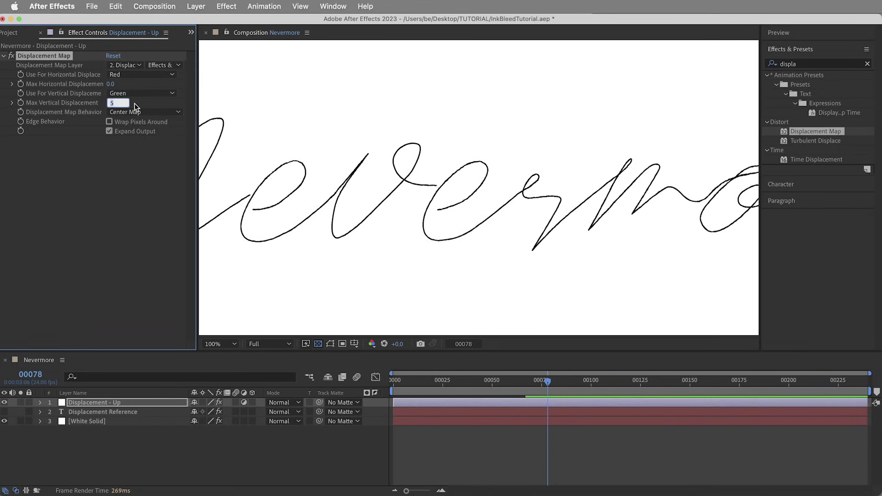
key(Return)
key(period)
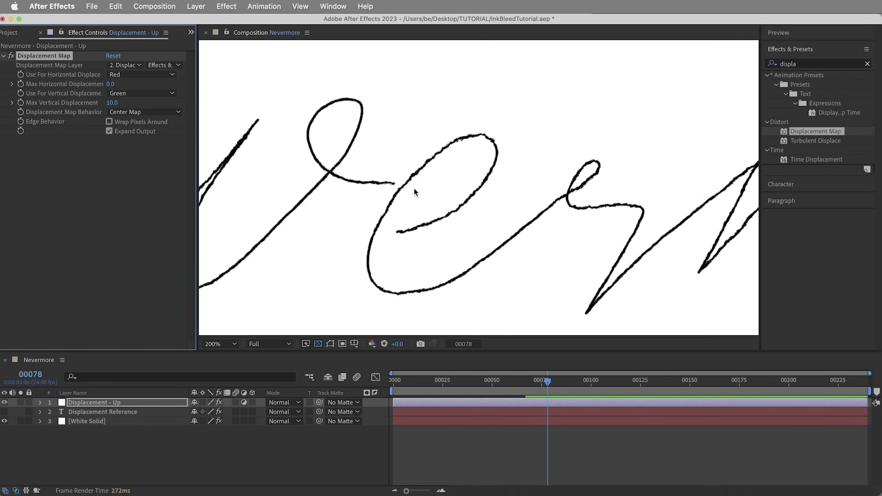
click(11, 56)
click(284, 402)
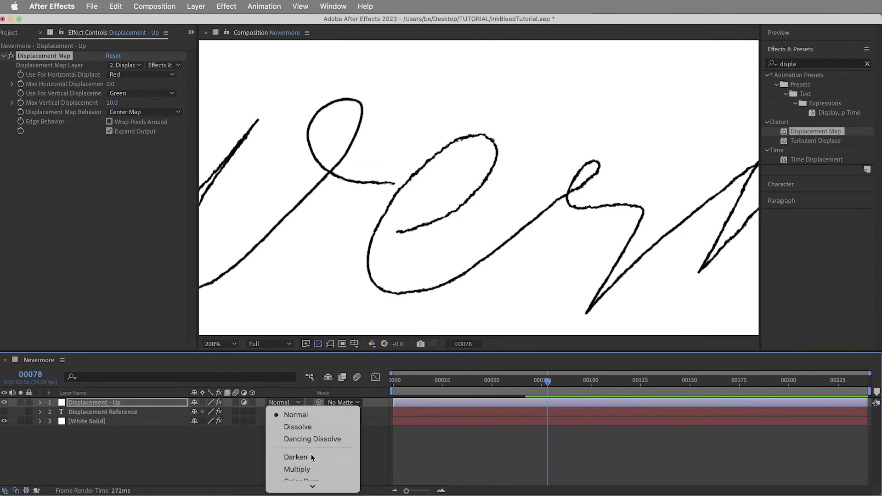
Set the Displacement - Up layer to Darken mode and duplicate it three times
click(312, 457)
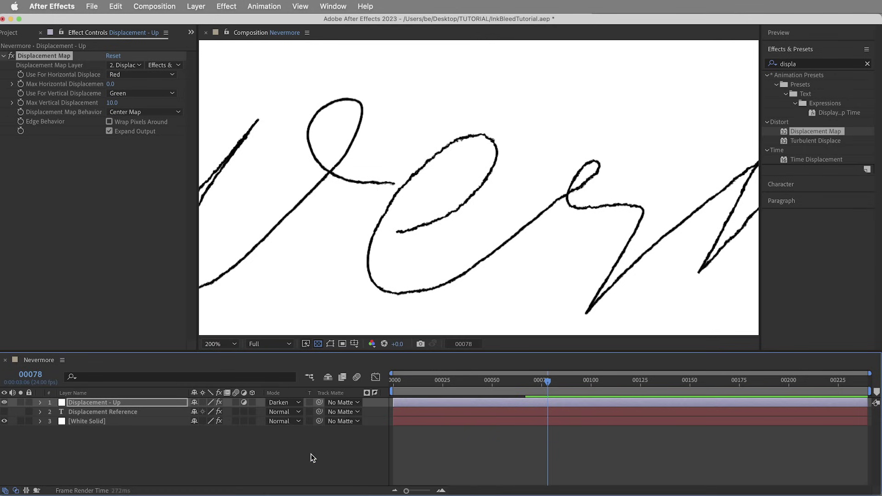
click(5, 403)
click(4, 403)
click(87, 402)
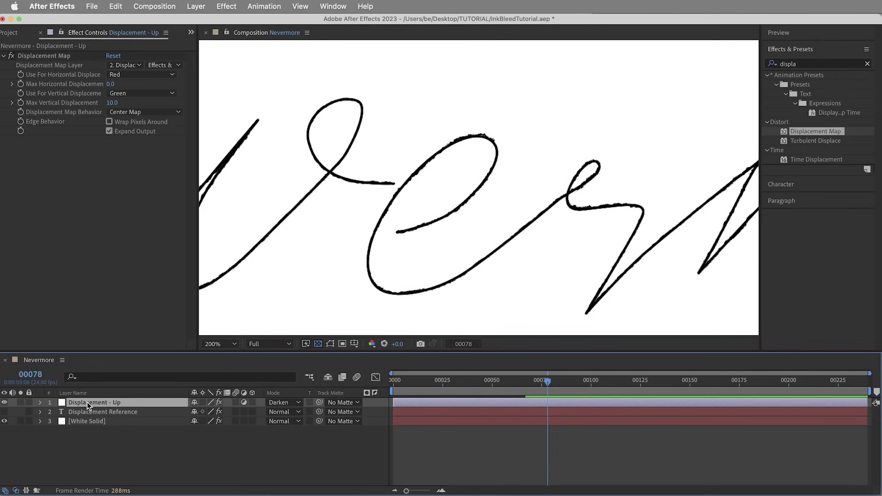
key(ctrl+d)
key(ctrl+d)
key(ctrl+d)
Rename the three copies Displacement - Down, Displacement - Right and Displacement - Left
click(131, 421)
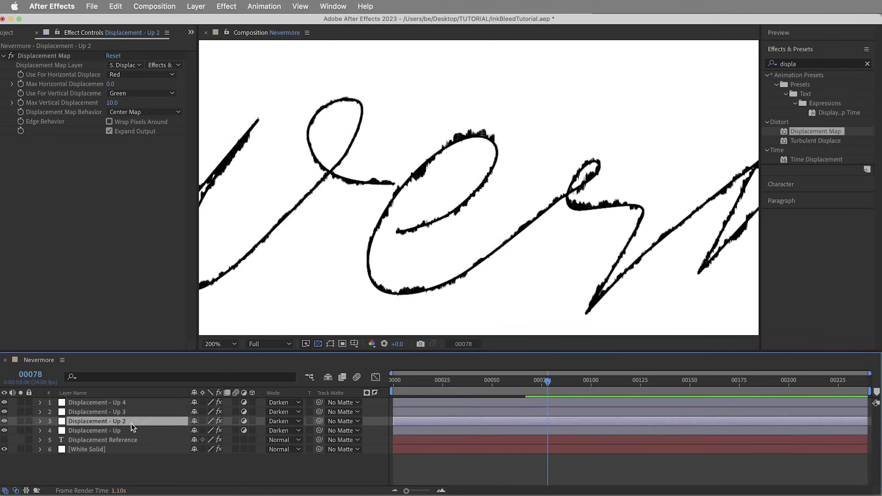
key(Return)
key(Right)
text(Down)
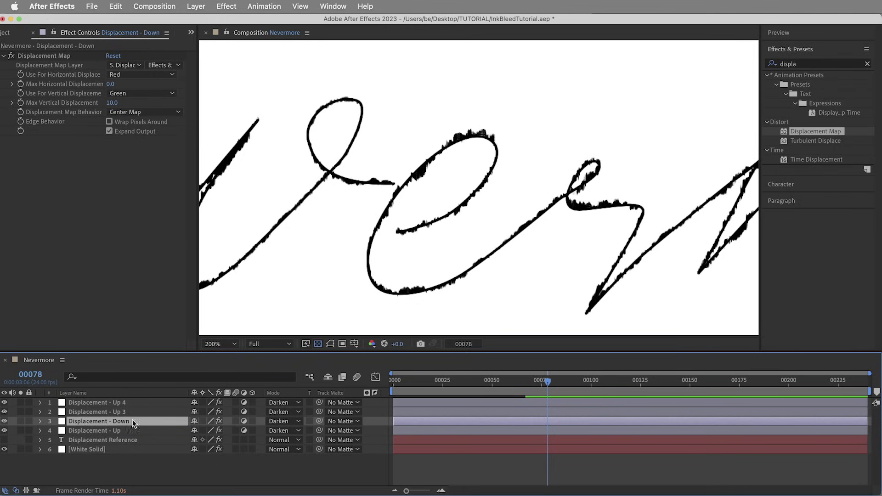
key(Return)
key(ctrl+Up)
key(Return)
key(Right)
text(Right)
key(Return)
key(ctrl+Up)
key(Return)
key(Right)
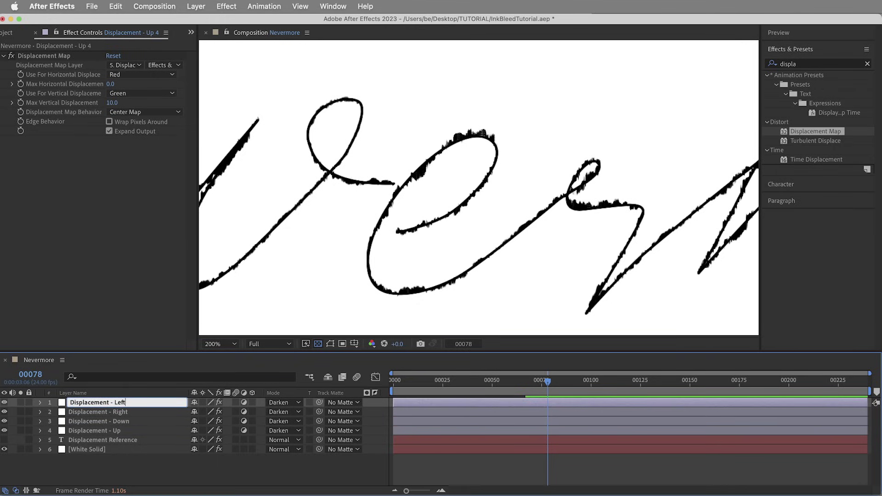
text(Left)
key(Return)
Give Down a vertical displacement of -10, and Right horizontal 10 with vertical 0
click(120, 423)
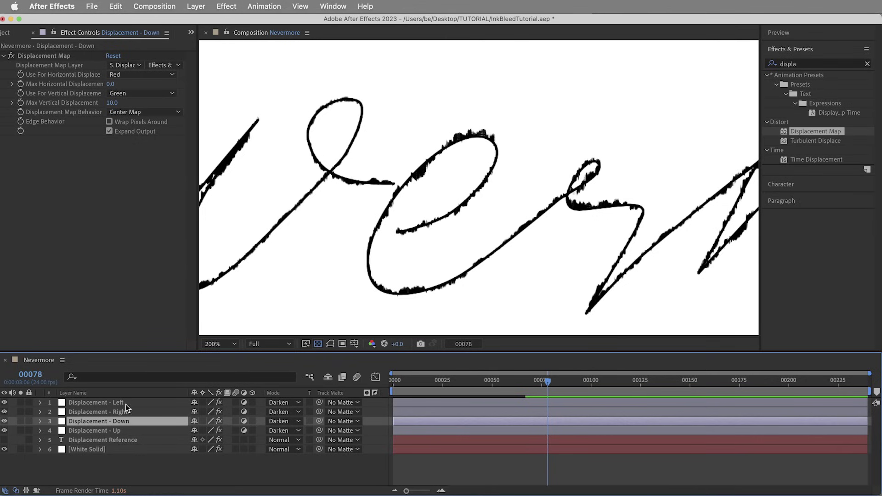
click(112, 103)
text(-10)
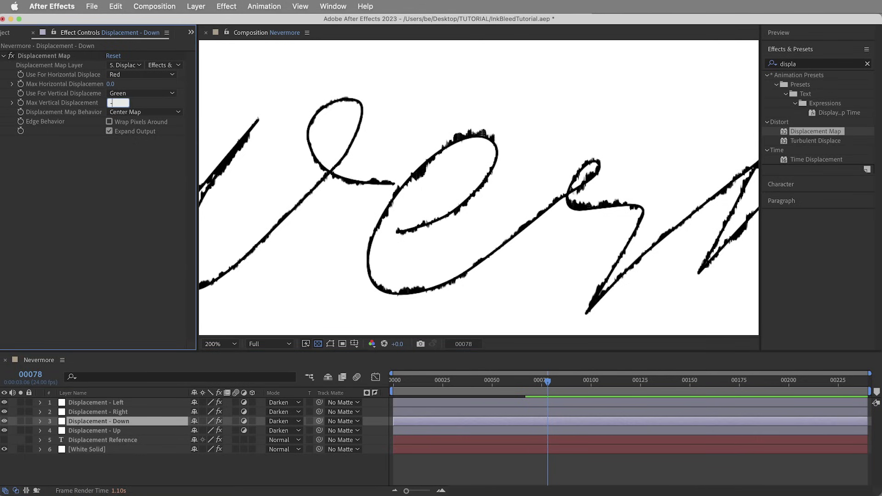
key(Return)
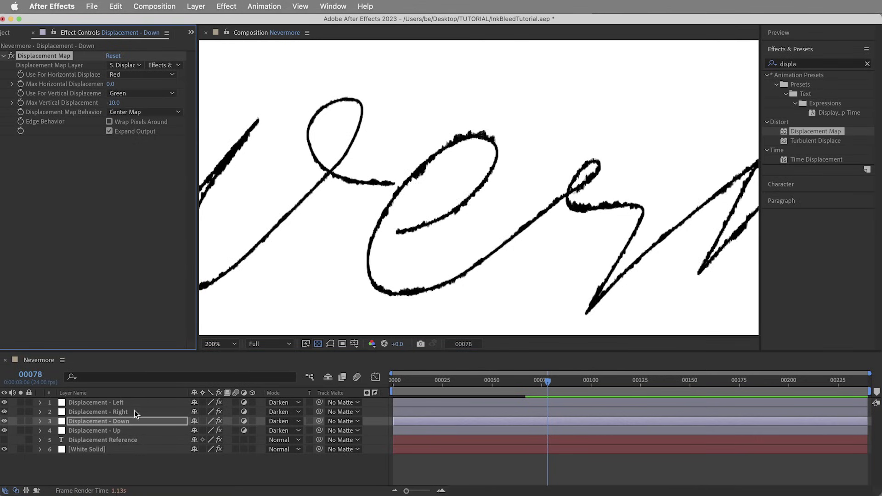
click(133, 411)
click(112, 84)
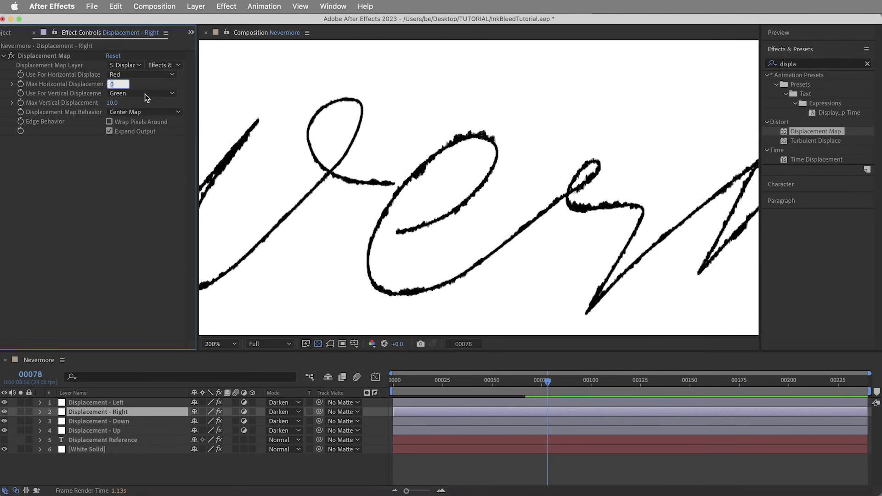
text(10)
key(Return)
click(112, 102)
text(0)
key(Return)
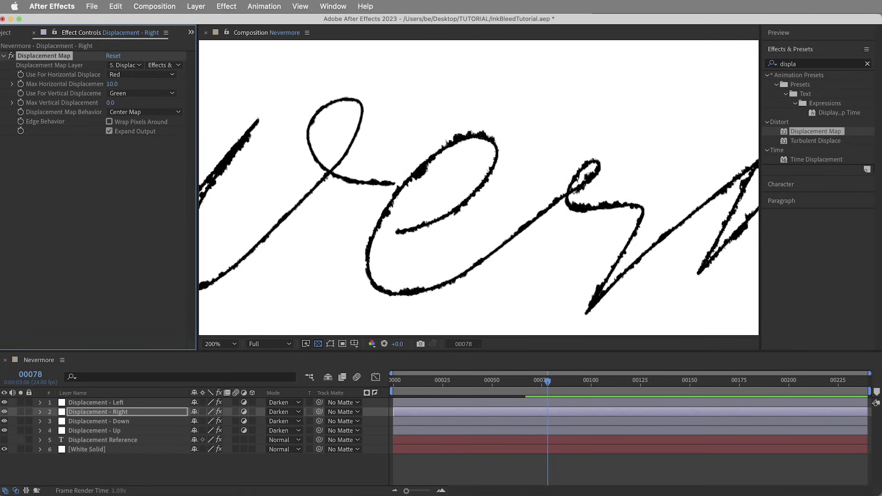
Set the Left layer's Max Horizontal Displacement to -10
click(137, 403)
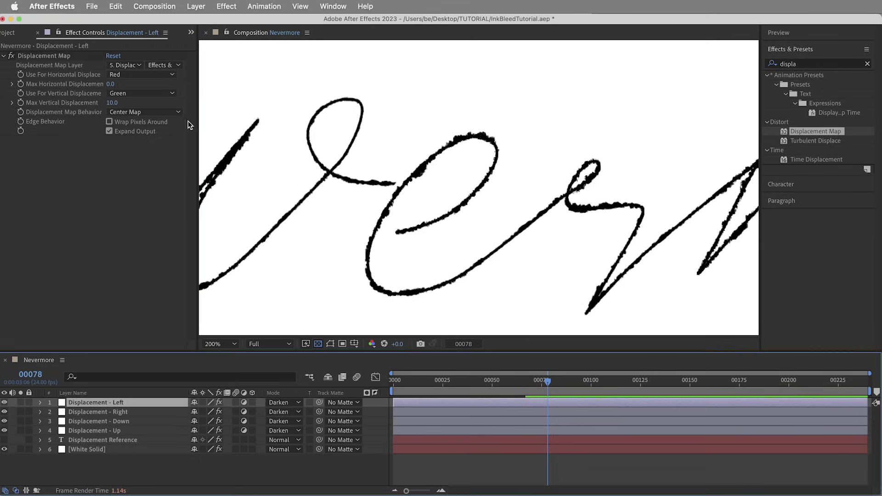
click(112, 84)
text(-10)
key(Return)
click(112, 102)
text(0)
key(Return)
click(526, 381)
key(super+s)
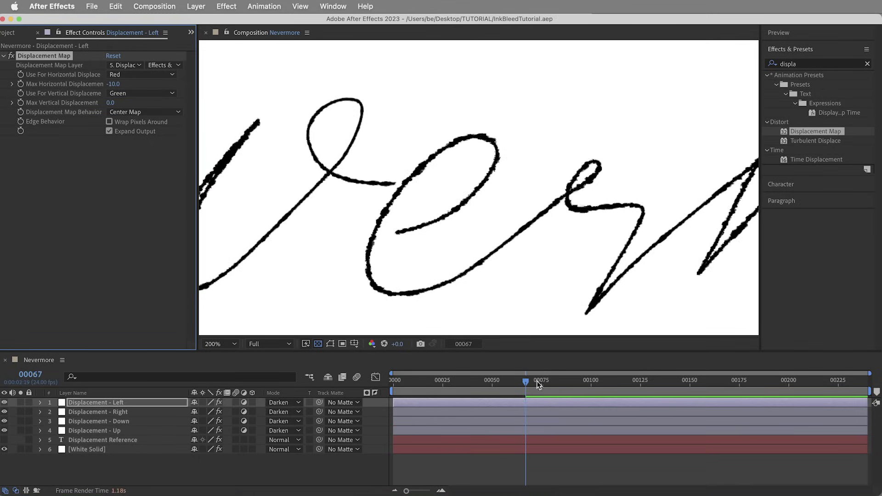
drag(536, 381, 437, 380)
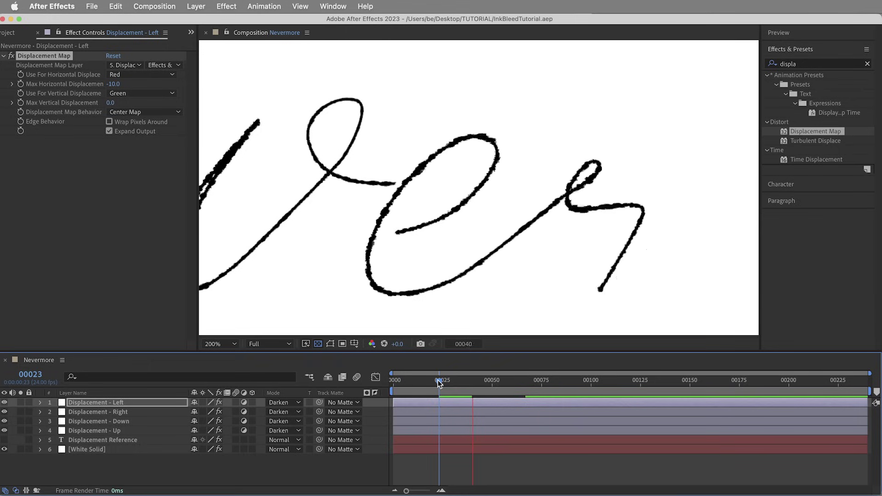
scroll(581, 336, down, 1)
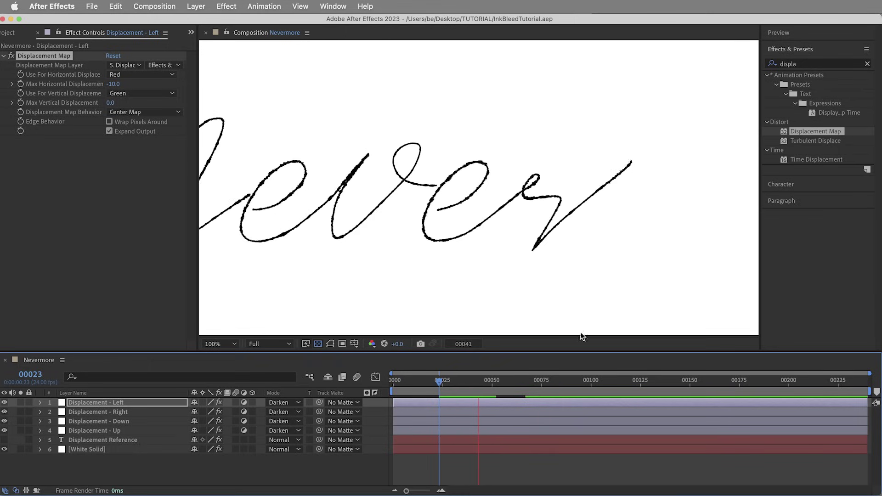
drag(439, 381, 482, 382)
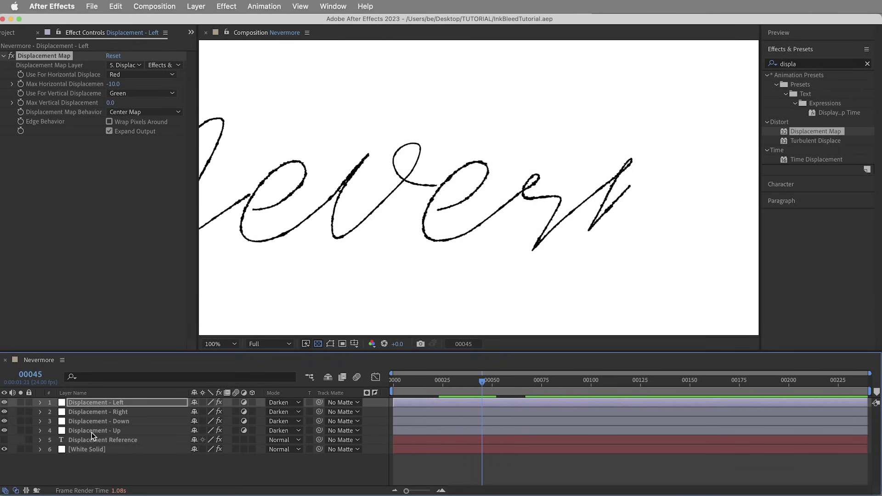
Add a top adjustment layer named 'Time Blend FX - Copy'
click(194, 6)
mouse_move(207, 21)
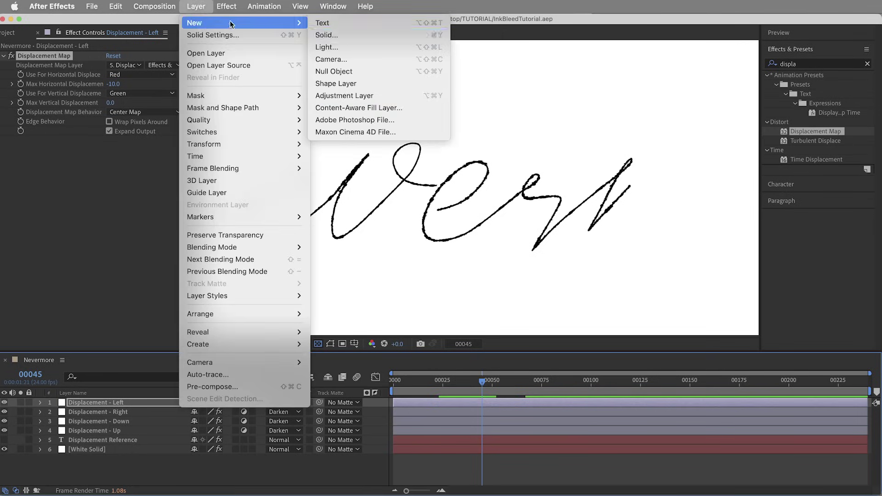
click(351, 94)
key(Return)
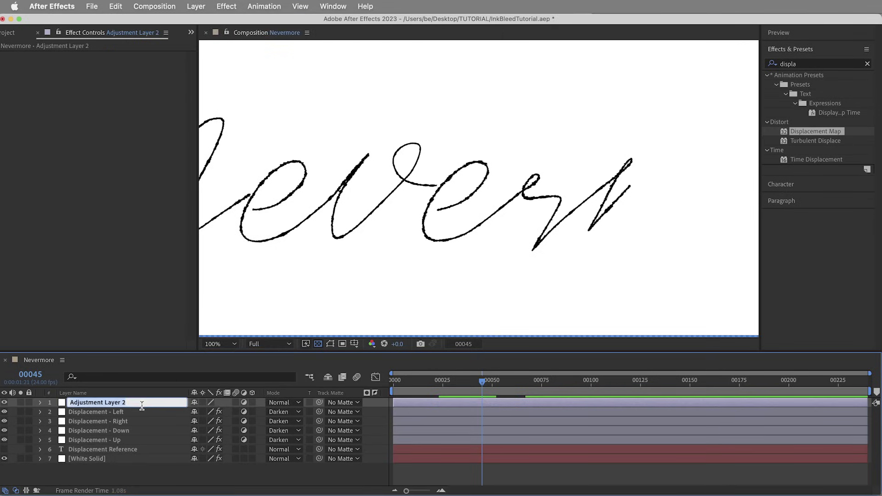
text(Time Blend FX - Copy)
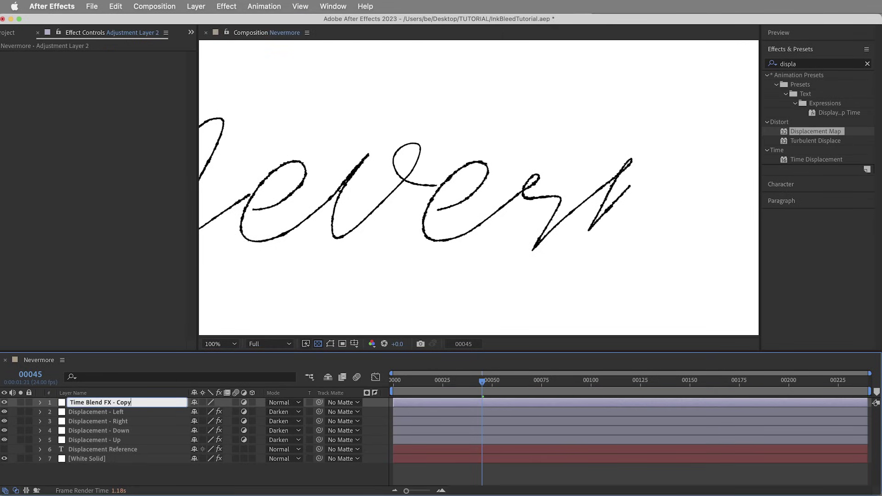
key(Return)
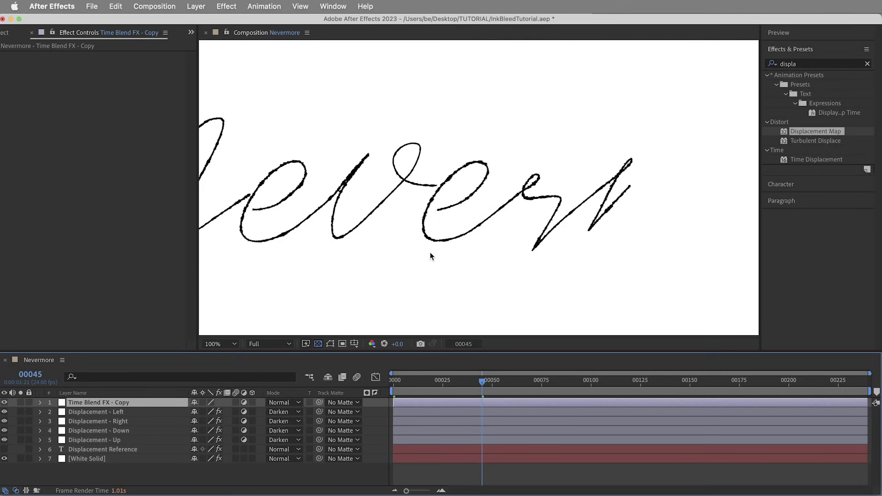
Apply CC Time Blend FX to the Time Blend FX - Copy layer
click(819, 63)
text(time blend)
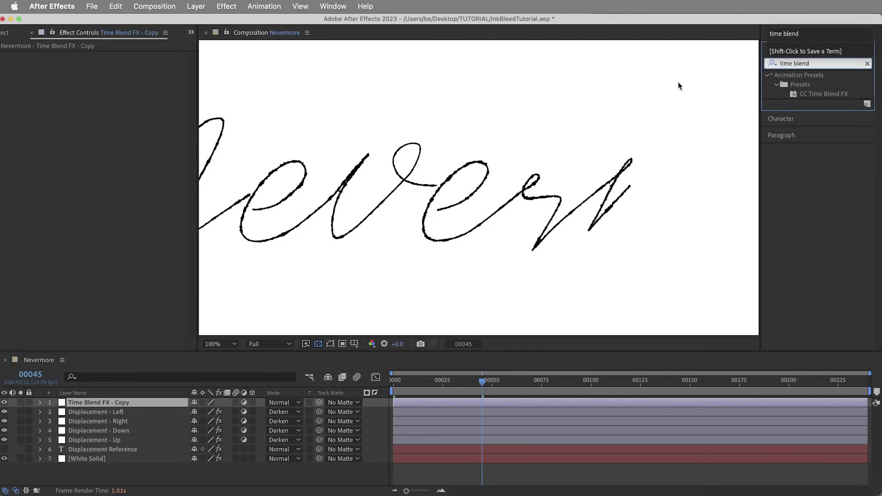
click(829, 94)
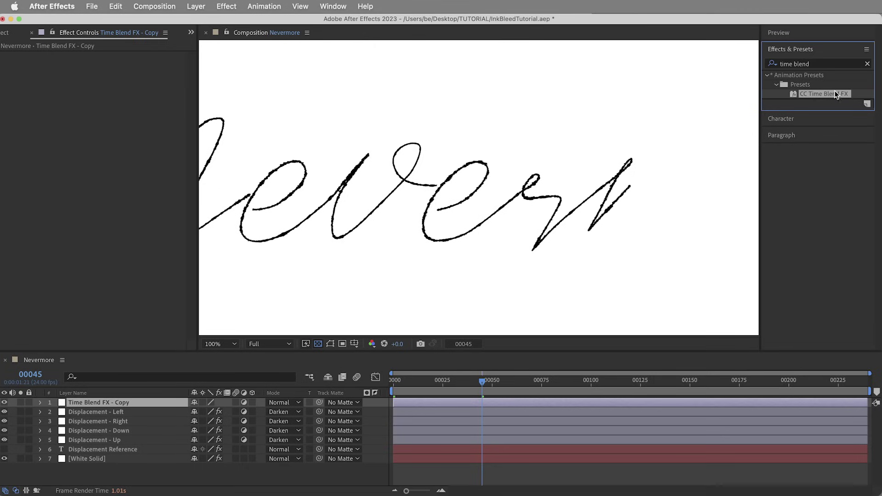
double_click(810, 94)
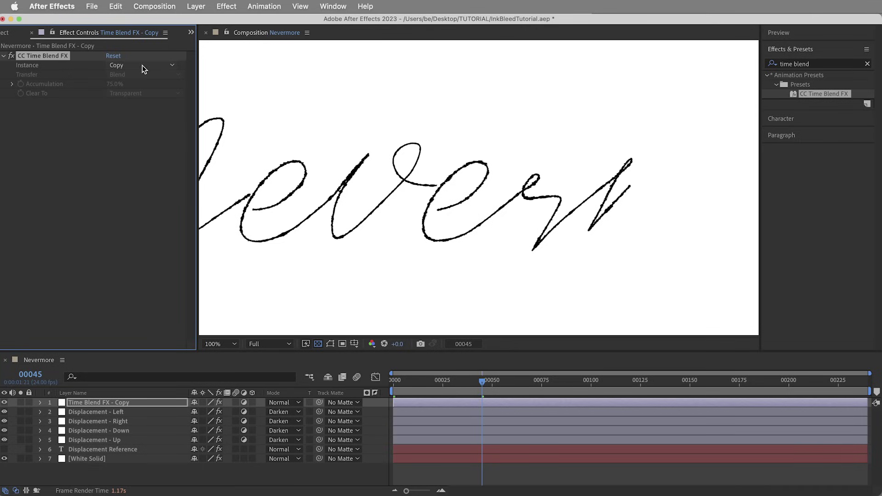
click(103, 401)
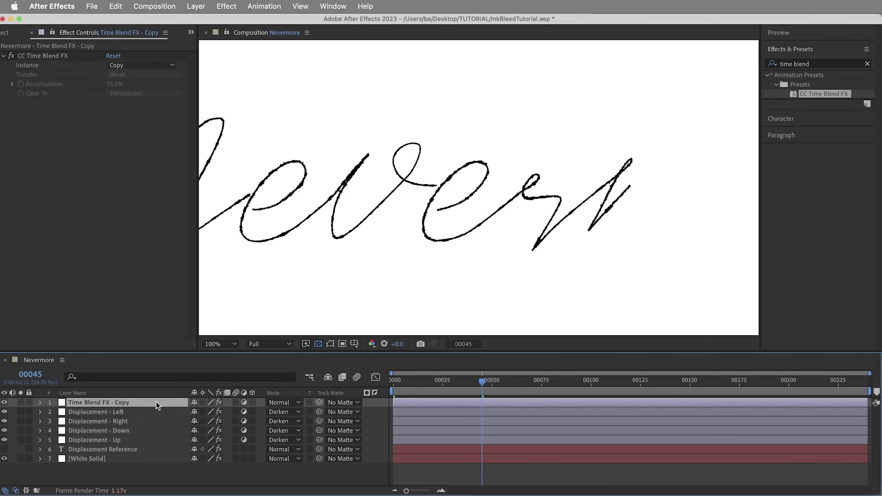
Duplicate the layer as 'Time Blend FX - Paste' with the effect instance set to Paste
key(super+d)
key(Return)
click(140, 402)
key(BackSpace)
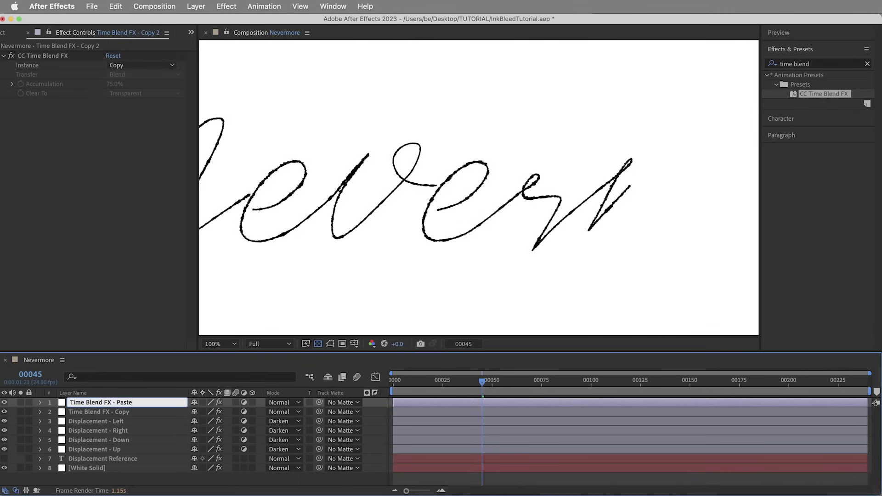
text(Paste)
key(Return)
click(143, 66)
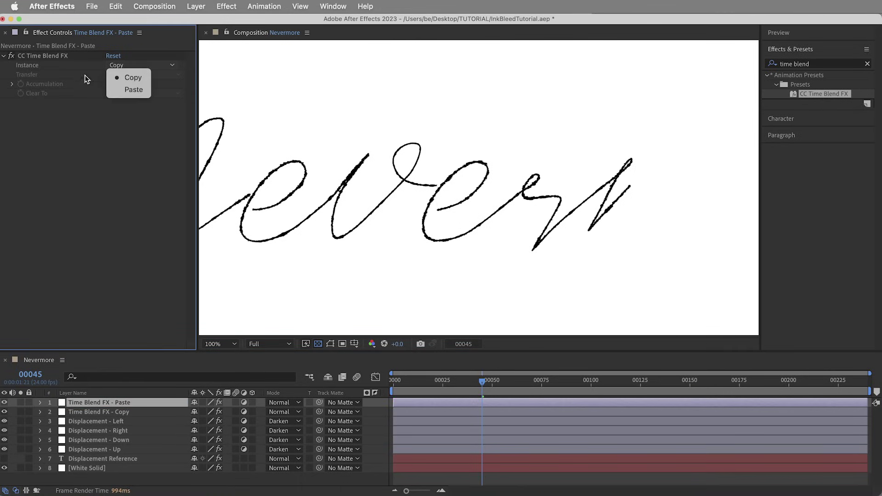
click(127, 91)
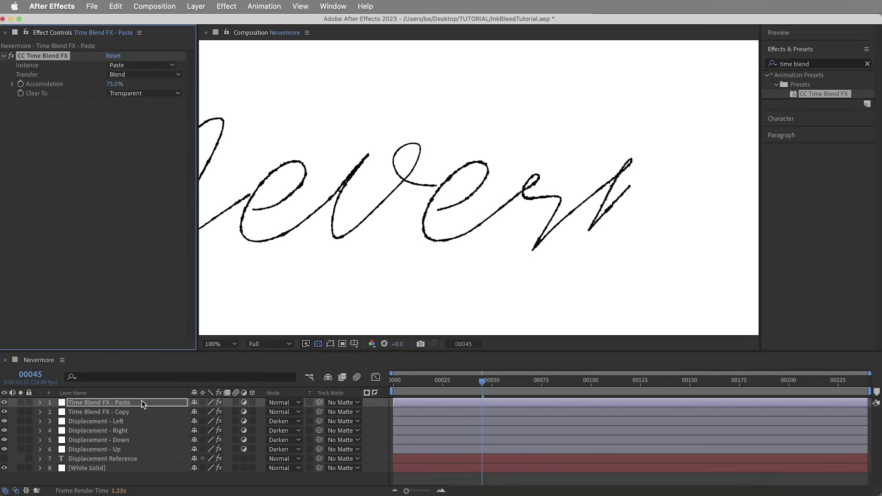
Move the Paste layer below the displacement layers and set its Transfer to Darken
drag(141, 400, 145, 453)
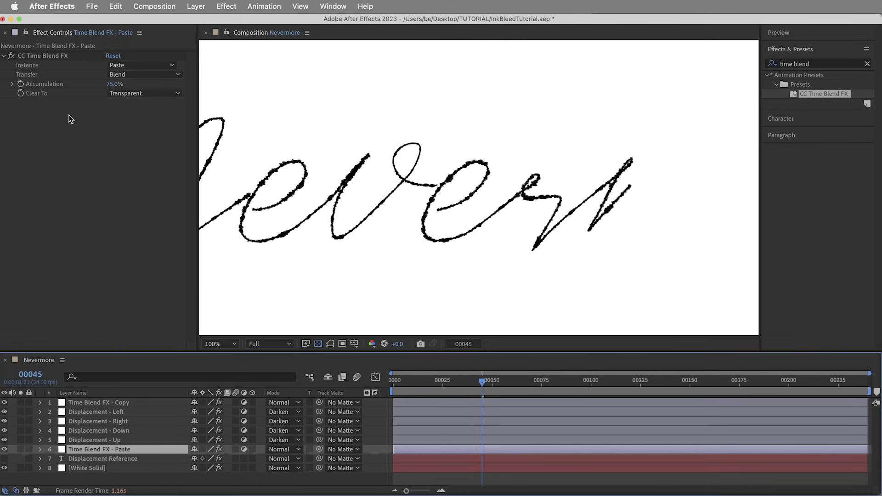
click(149, 75)
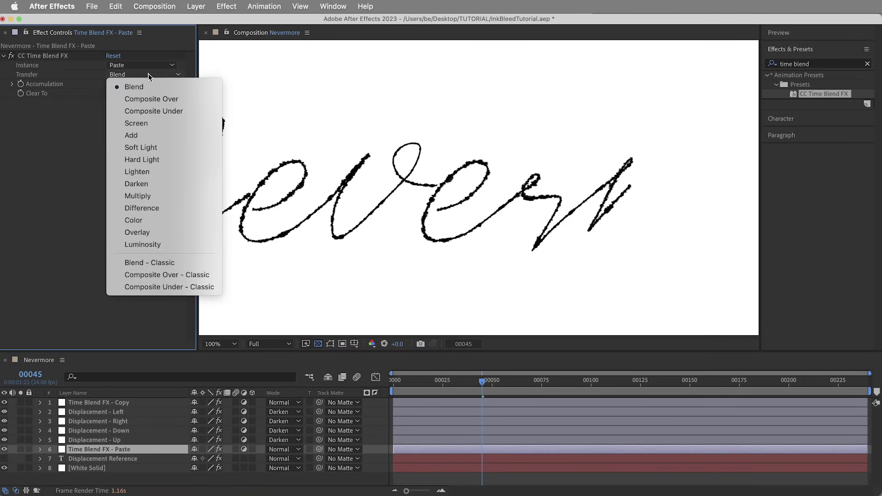
click(145, 185)
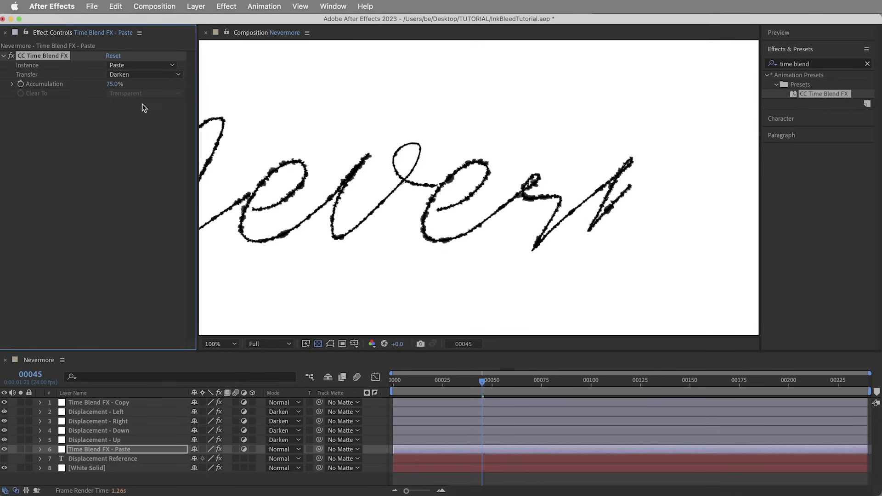
click(114, 84)
Set Accumulation to 95, purge the disk cache and preview the ink bleed from the start
text(95)
key(Return)
key(Home)
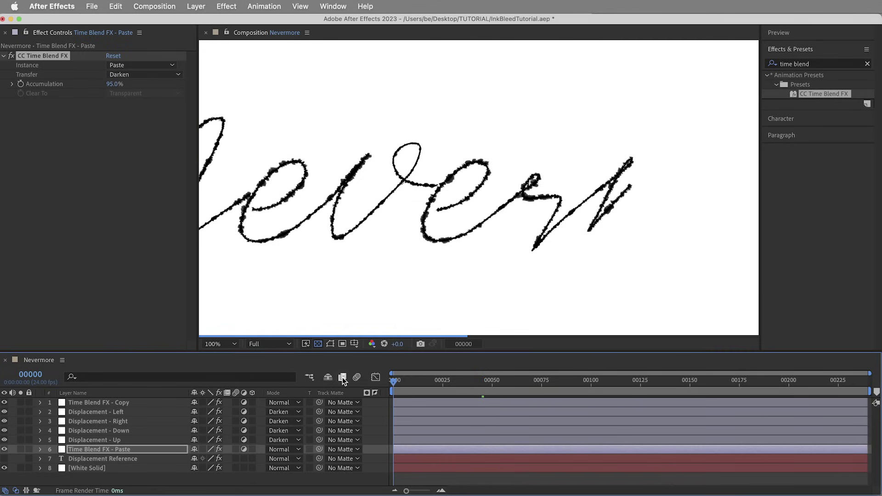
key(super+alt+slash)
key(Return)
key(space)
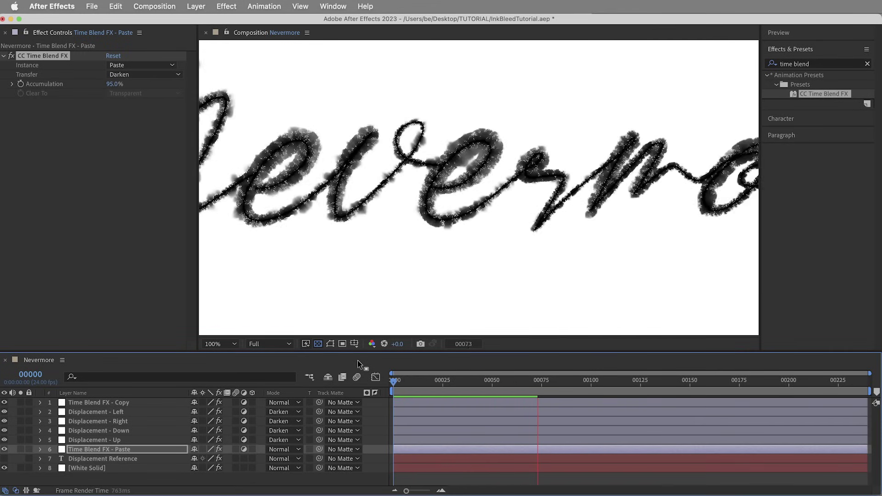
key(period)
key(period)
drag(462, 384, 522, 385)
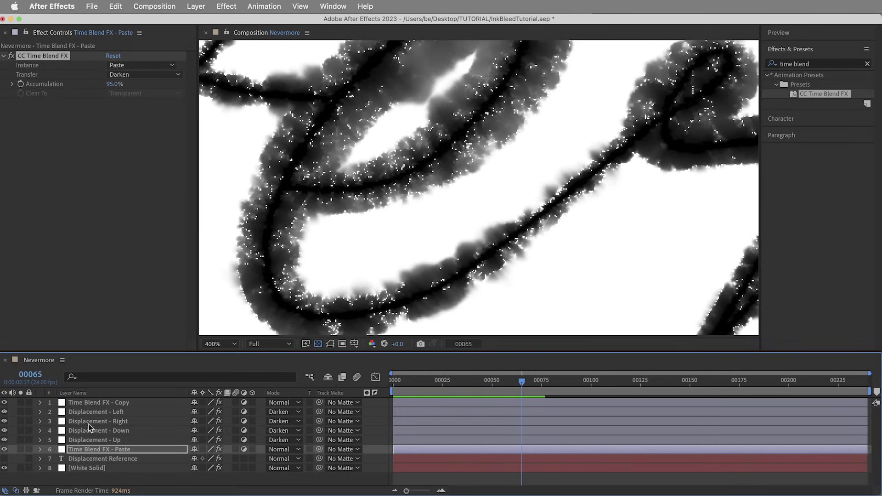
Solo Displacement Reference to inspect its texture, then hide it and scrub the white speckles
click(4, 459)
click(21, 458)
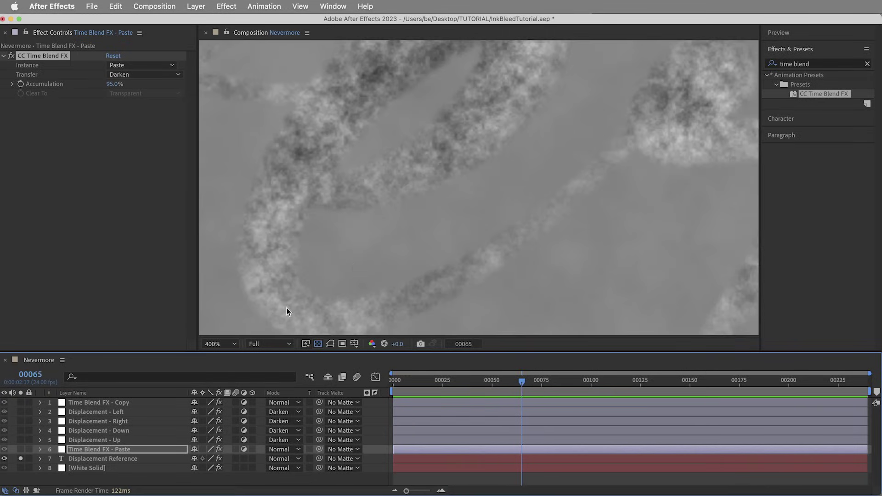
key(period)
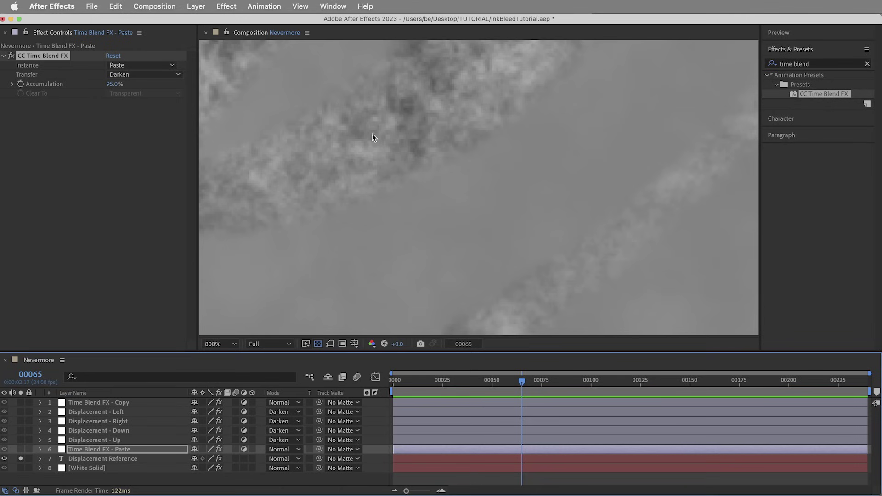
click(21, 458)
click(5, 459)
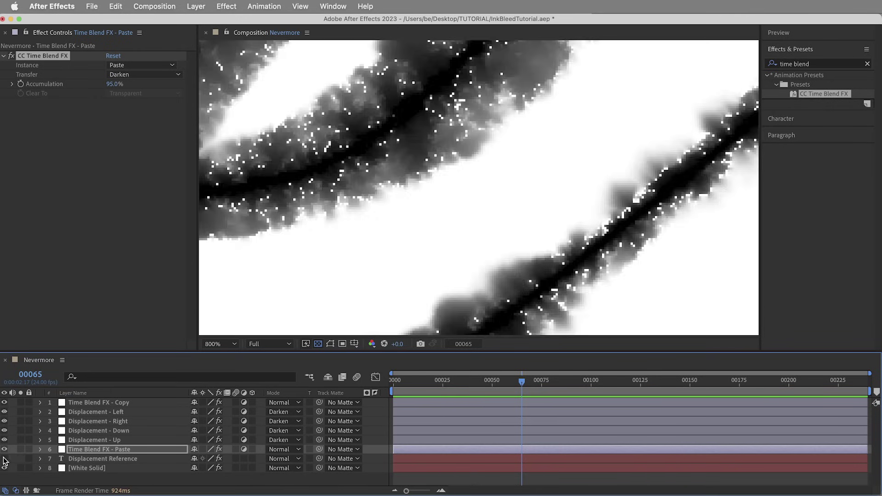
mouse_move(475, 379)
mouse_down()
mouse_move(522, 381)
mouse_move(438, 379)
mouse_move(529, 379)
mouse_up()
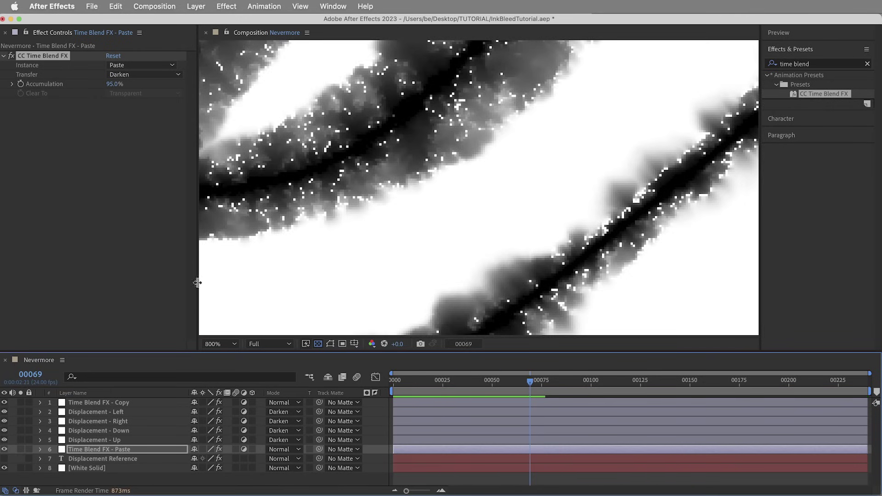
click(197, 6)
Add an adjustment layer named 'Median' above the Paste layer
mouse_move(204, 22)
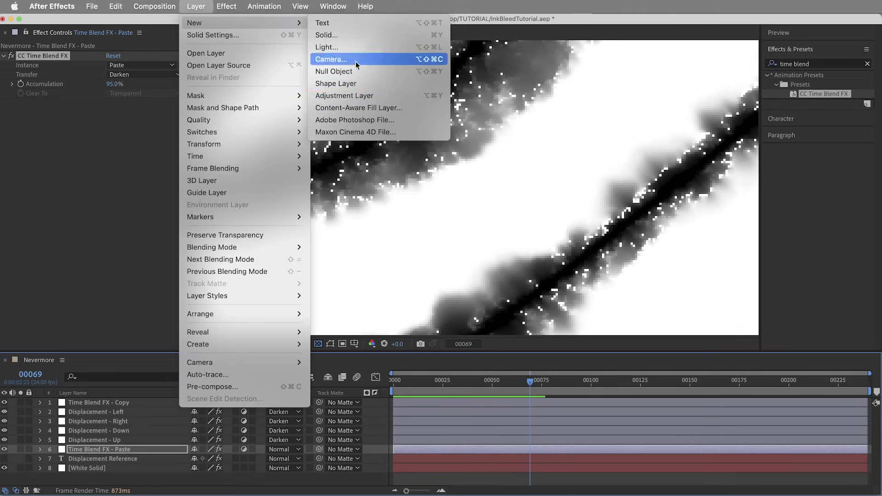
click(364, 97)
key(Return)
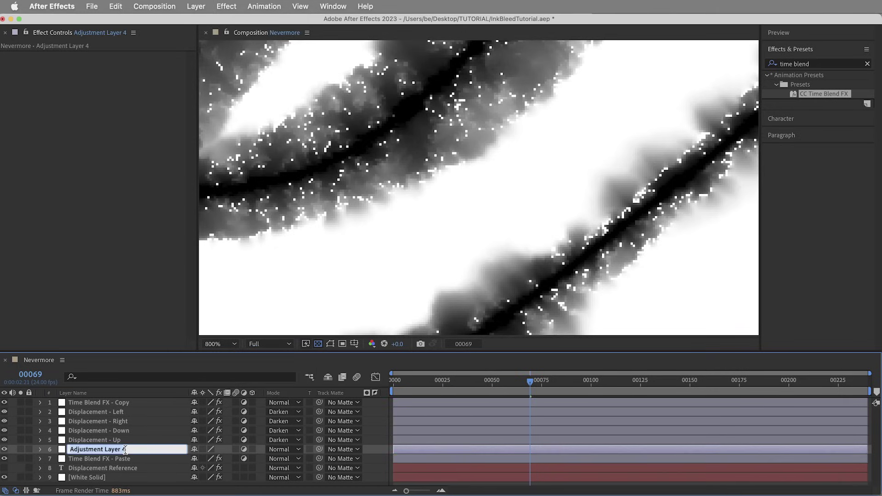
text(Median)
key(Return)
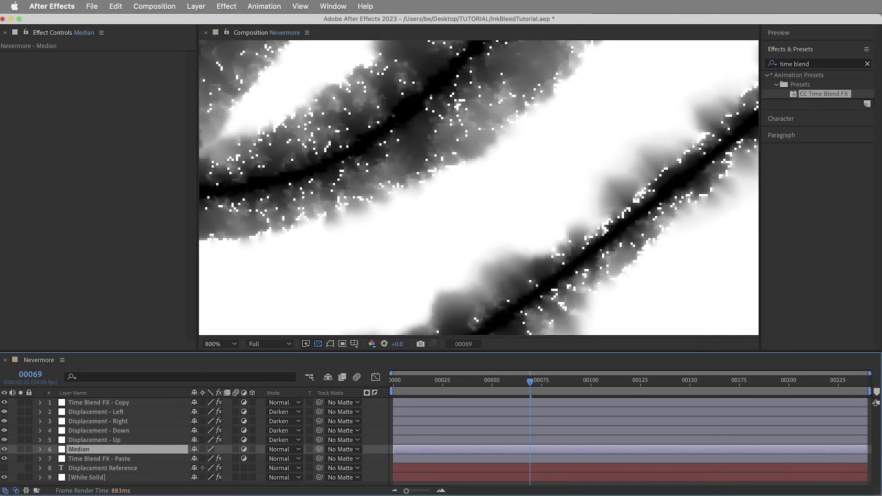
Apply the Median effect with a radius of 1
click(829, 65)
text(median)
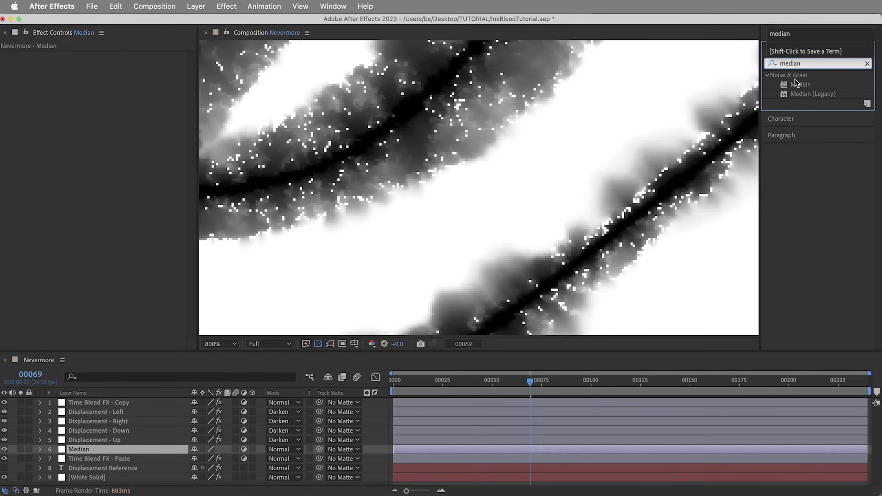
double_click(800, 84)
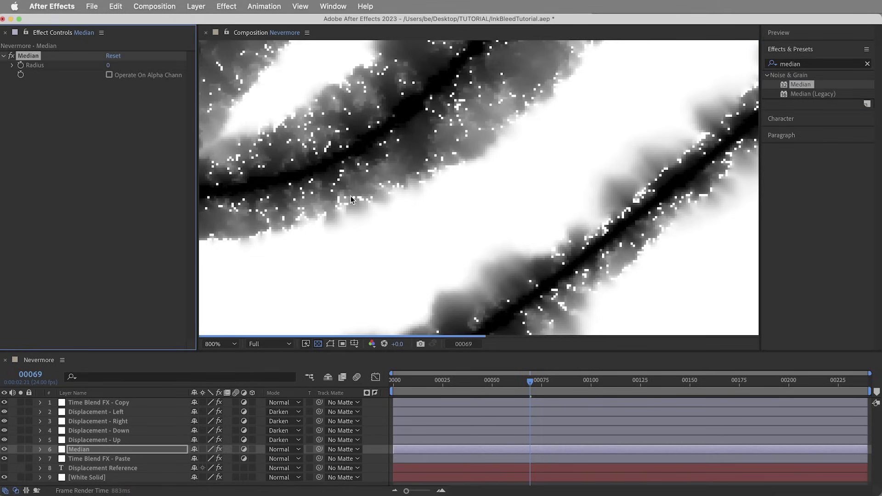
click(107, 64)
key(Return)
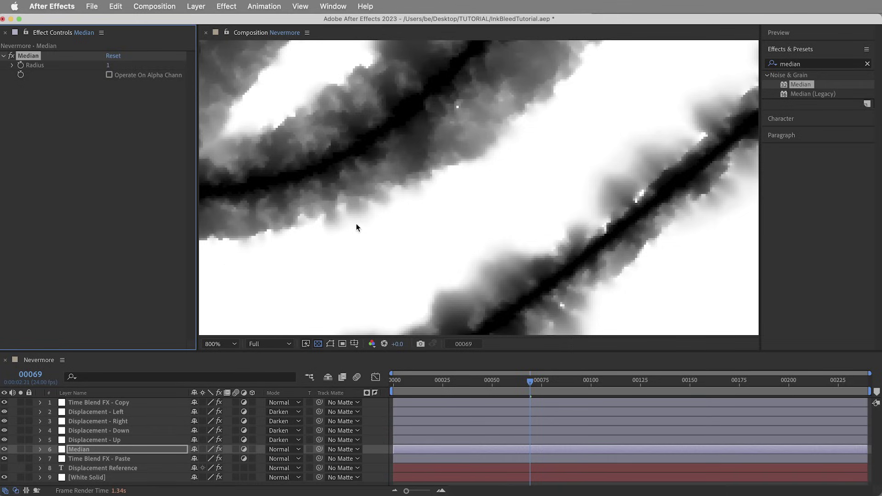
Purge the disk cache and preview the cleaned strokes from the first frame
key(Home)
scroll(395, 151, down, 2)
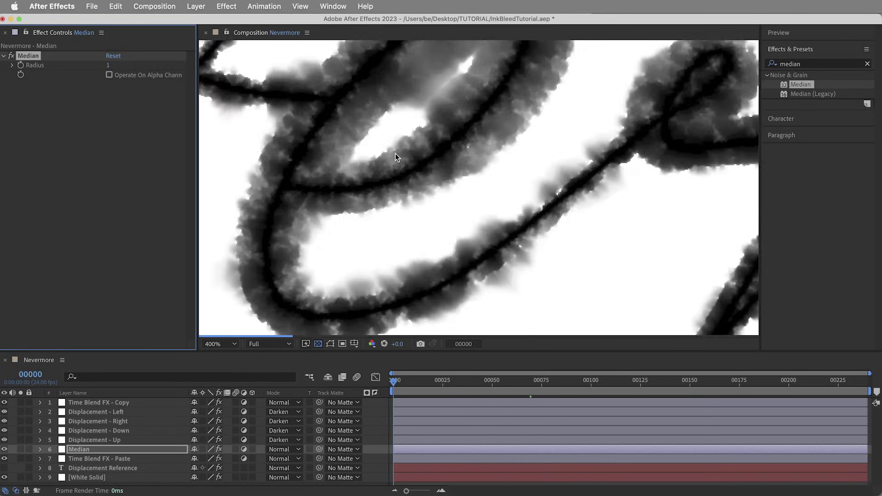
key(super+alt+KP_Divide)
key(Return)
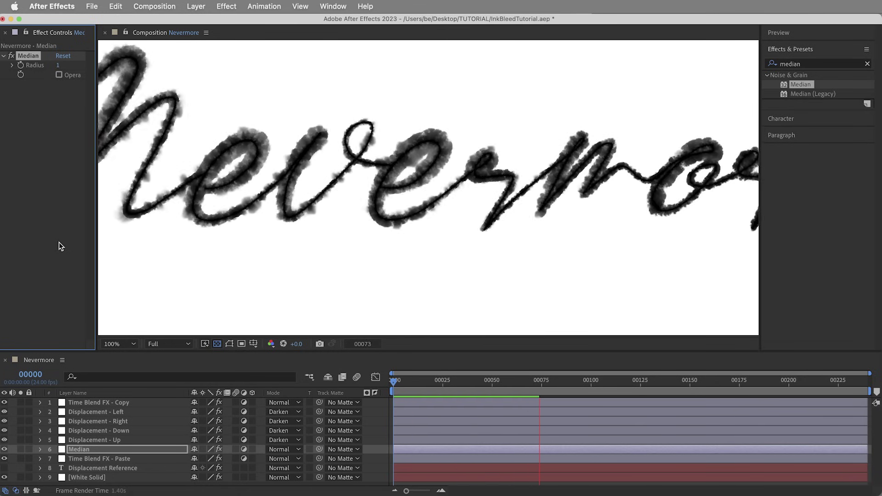
key(comma)
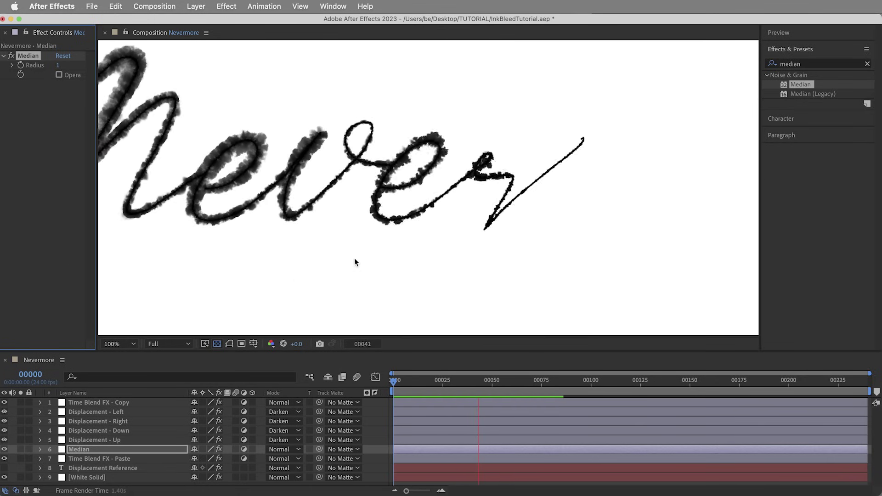
drag(95, 242, 190, 246)
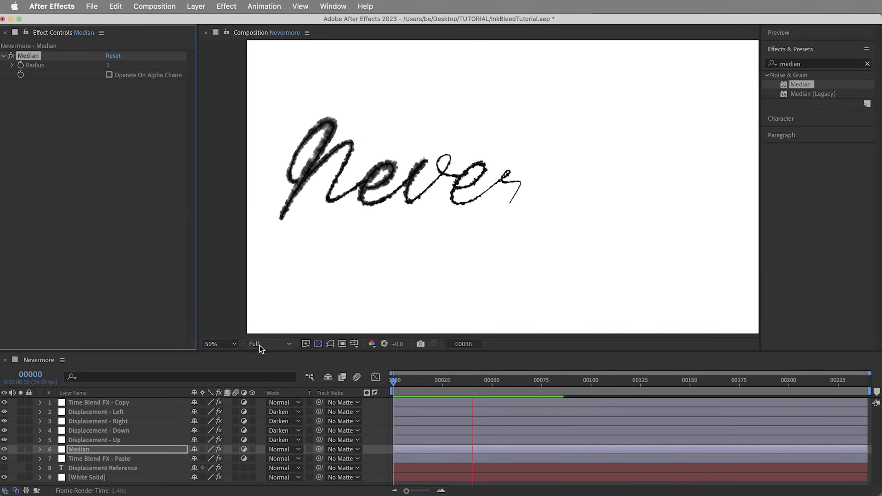
Set the viewer magnification to Fit and add the rendered Nevermore.mov to another composition
click(230, 345)
click(238, 160)
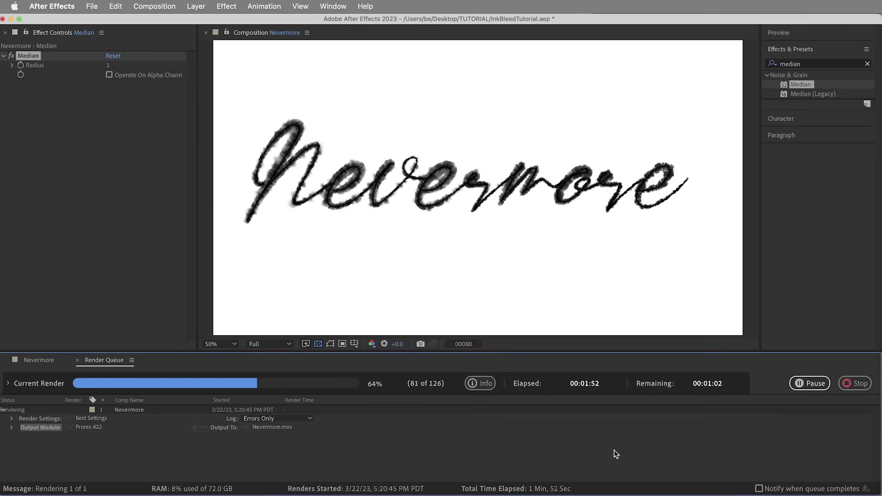
drag(50, 163, 124, 439)
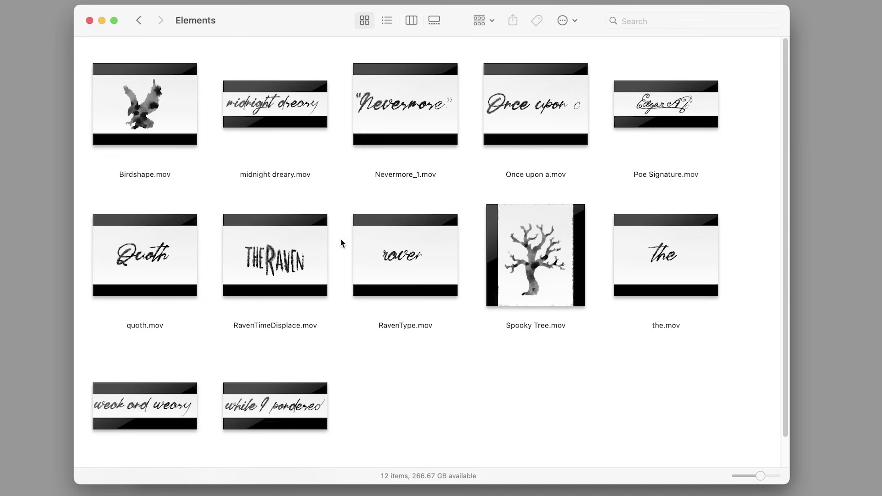
Preview the RavenTimeDisplace and Spooky Tree clips
key(space)
key(space)
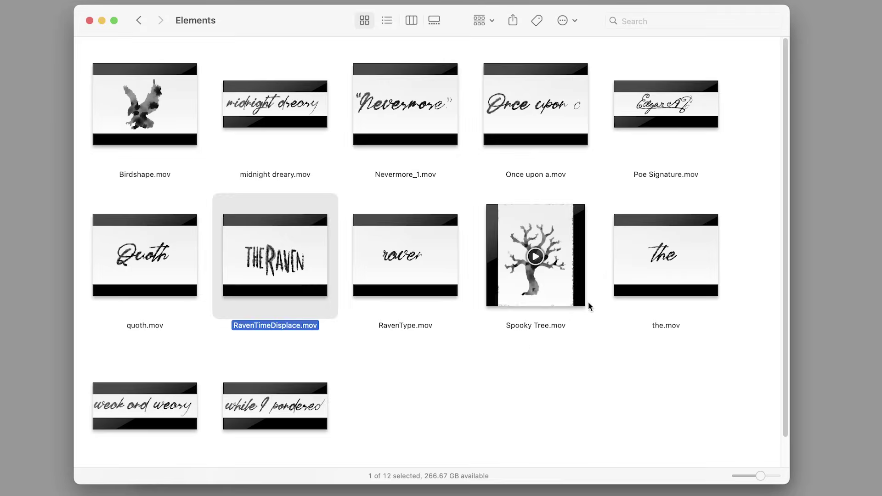
click(586, 301)
key(space)
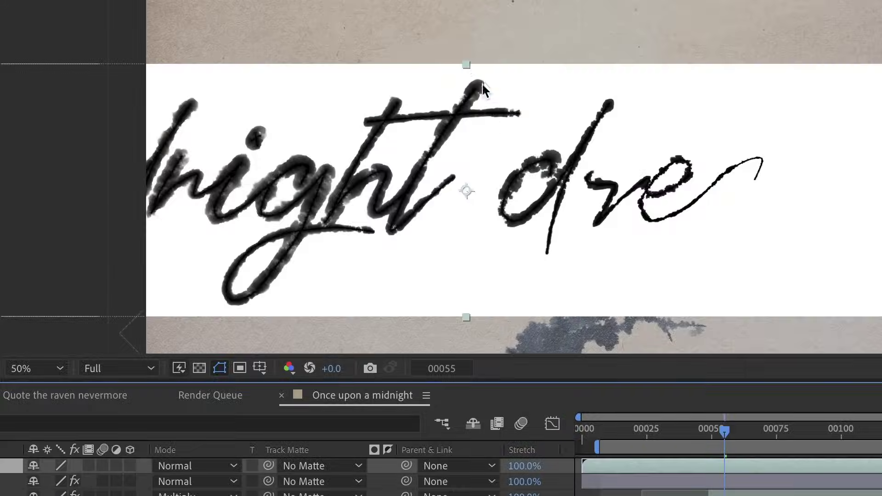
Set midnight dreary.mov to Multiply mode below Spooky Tree.mov, then scrub the Nevermore animation
click(193, 466)
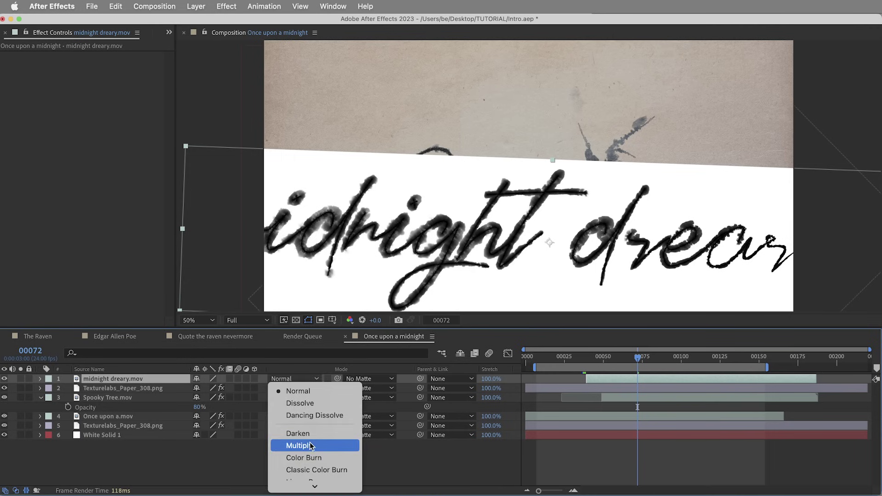
click(295, 447)
drag(129, 381, 136, 406)
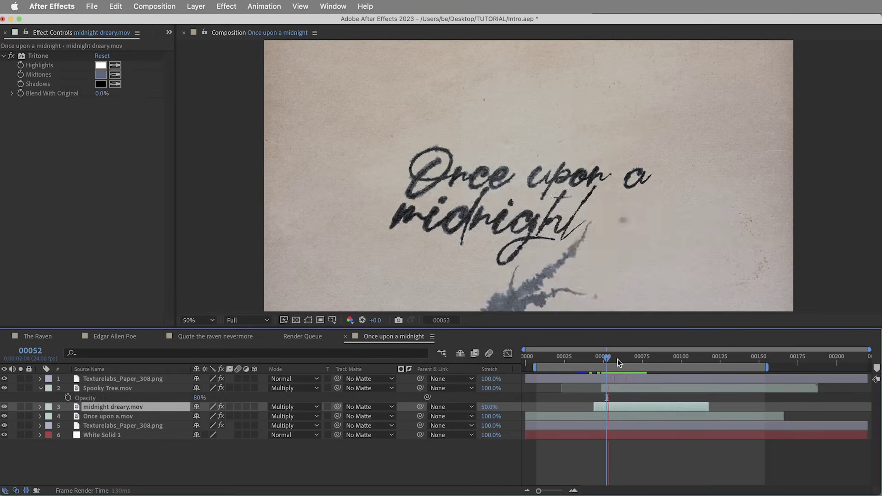
click(594, 358)
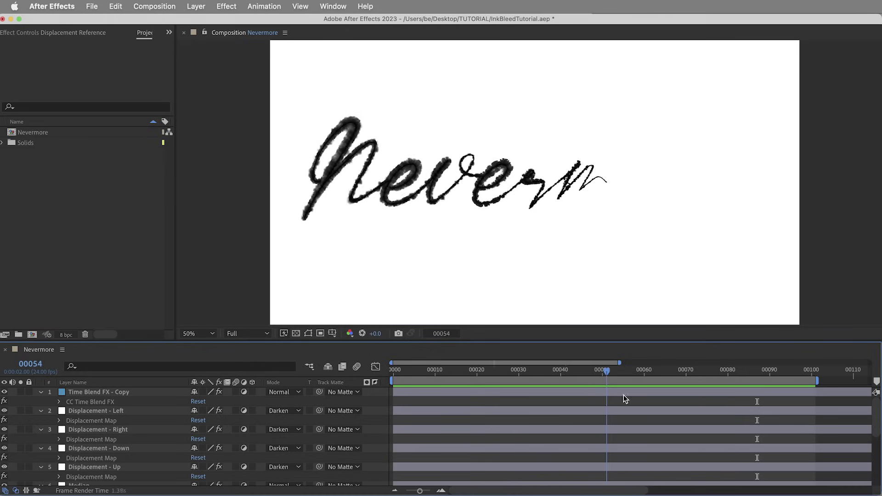
drag(610, 370, 617, 203)
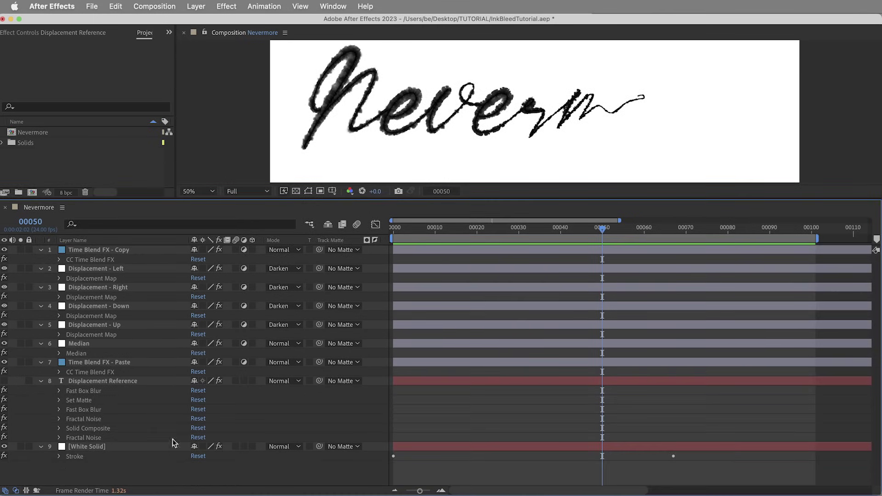